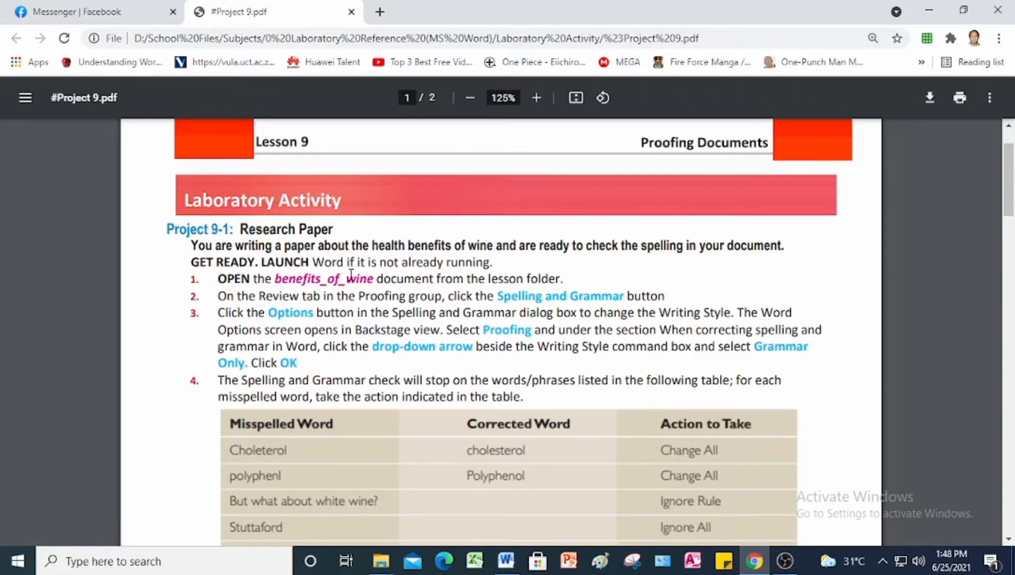
Switch to Word, open benefits_of_wine from the Student Data Files folder in Documents, and enable editing.
{"action": "scroll", "coordinate": [549, 291], "scroll_direction": "down", "scroll_amount": 1}
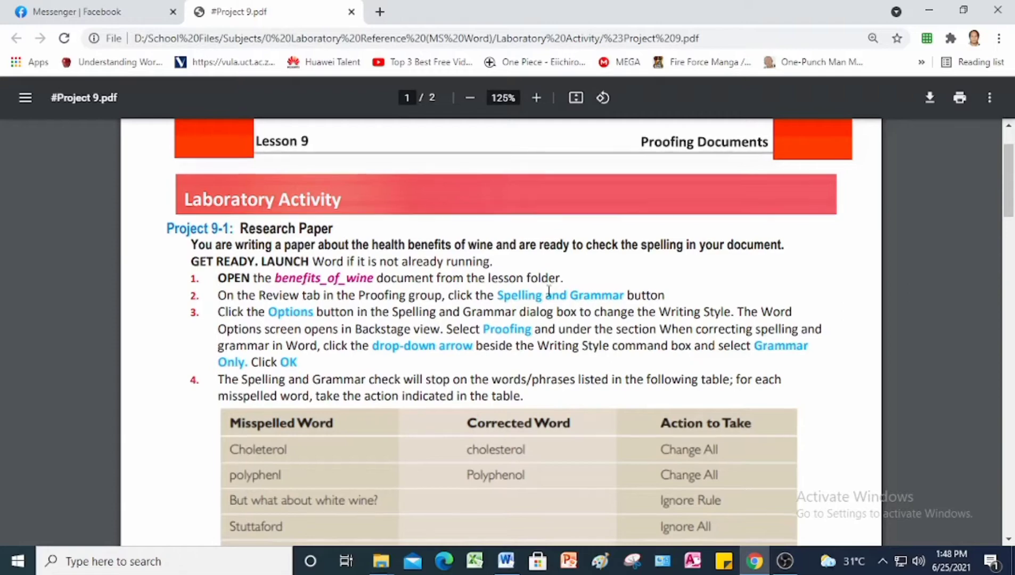
{"action": "scroll", "coordinate": [200, 281], "scroll_direction": "down", "scroll_amount": 3}
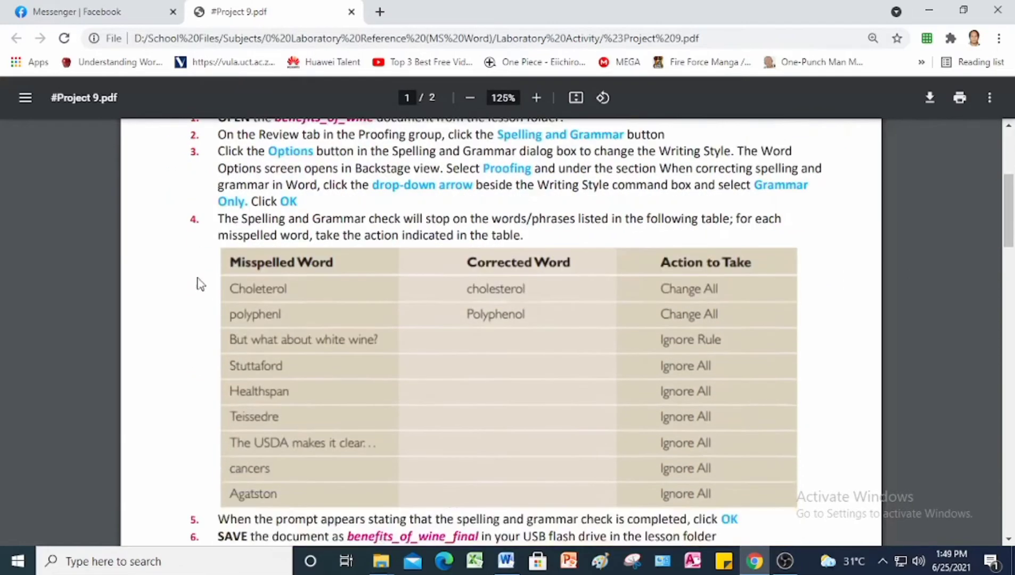
{"action": "scroll", "coordinate": [237, 394], "scroll_direction": "up", "scroll_amount": 4}
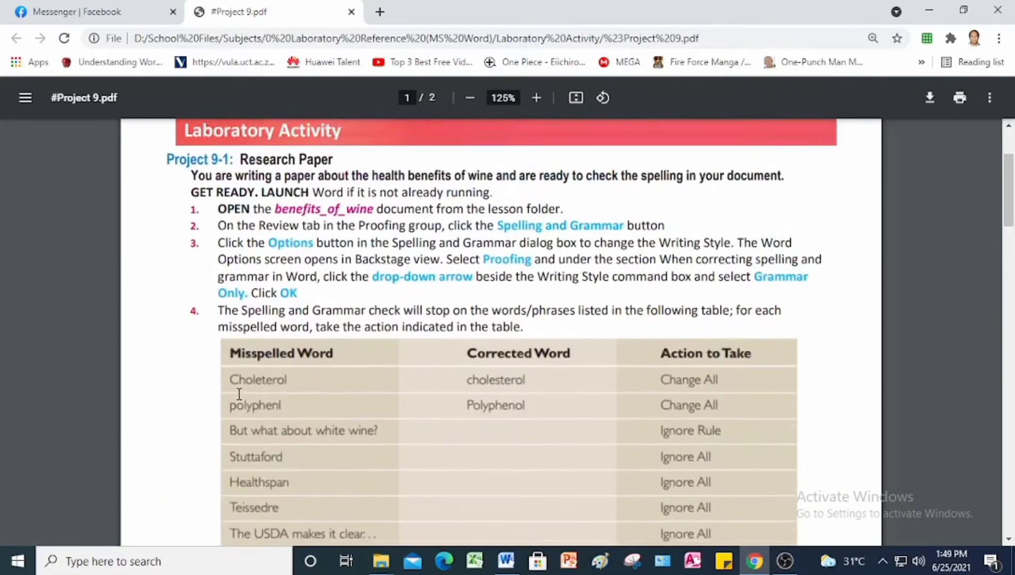
{"action": "left_click", "coordinate": [503, 565]}
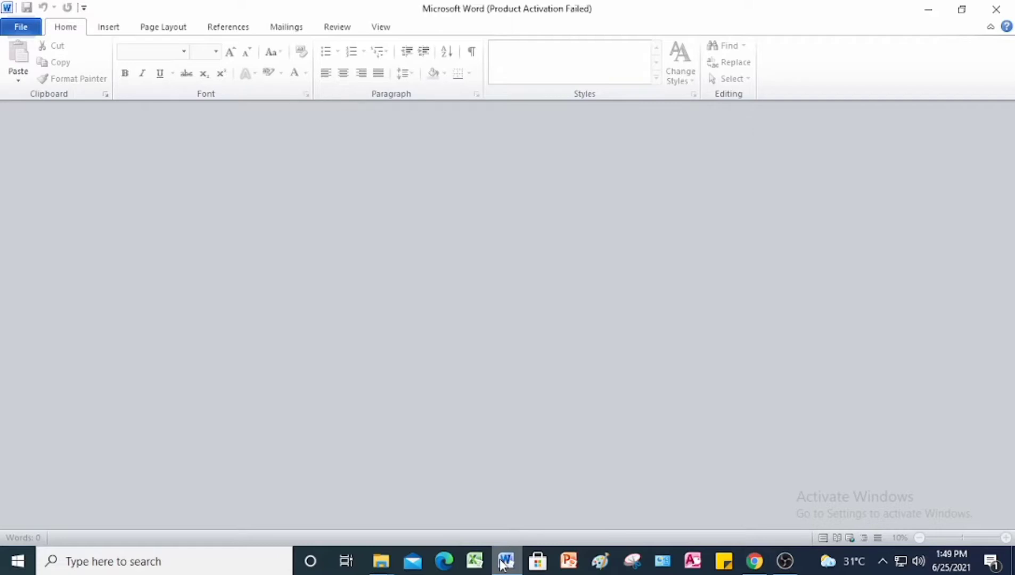
{"action": "left_click", "coordinate": [19, 28]}
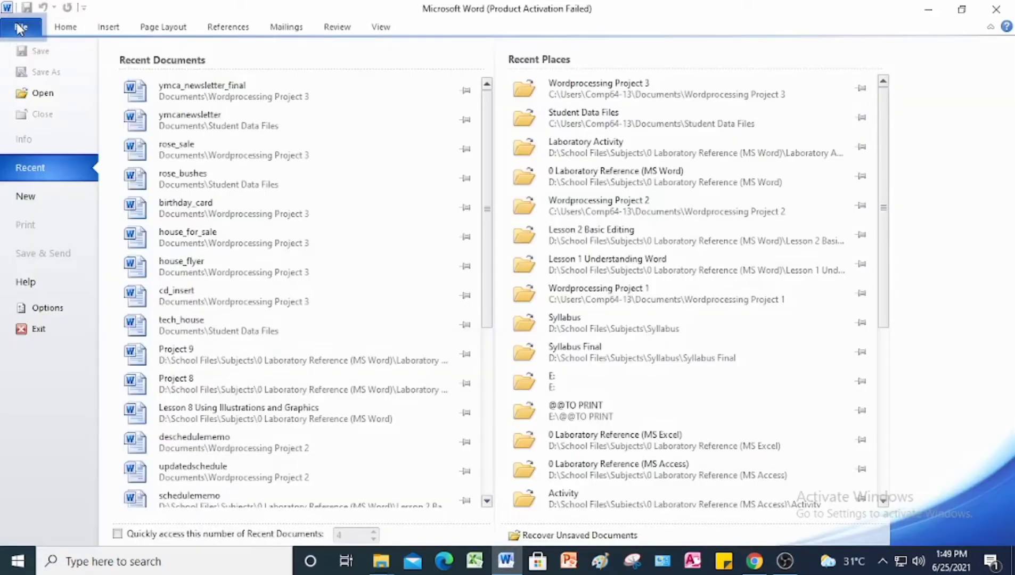
{"action": "left_click", "coordinate": [37, 94]}
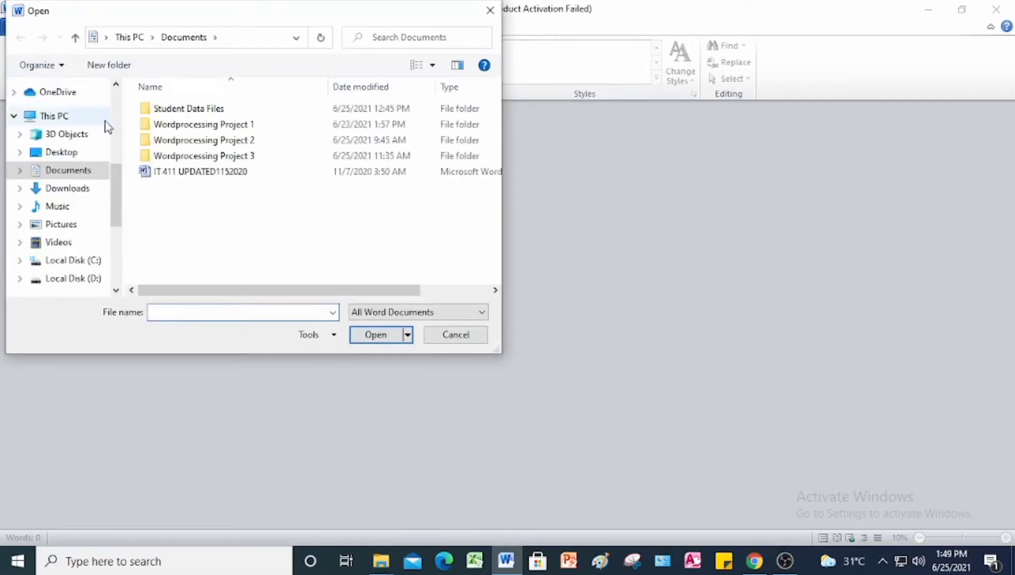
{"action": "double_click", "coordinate": [189, 110]}
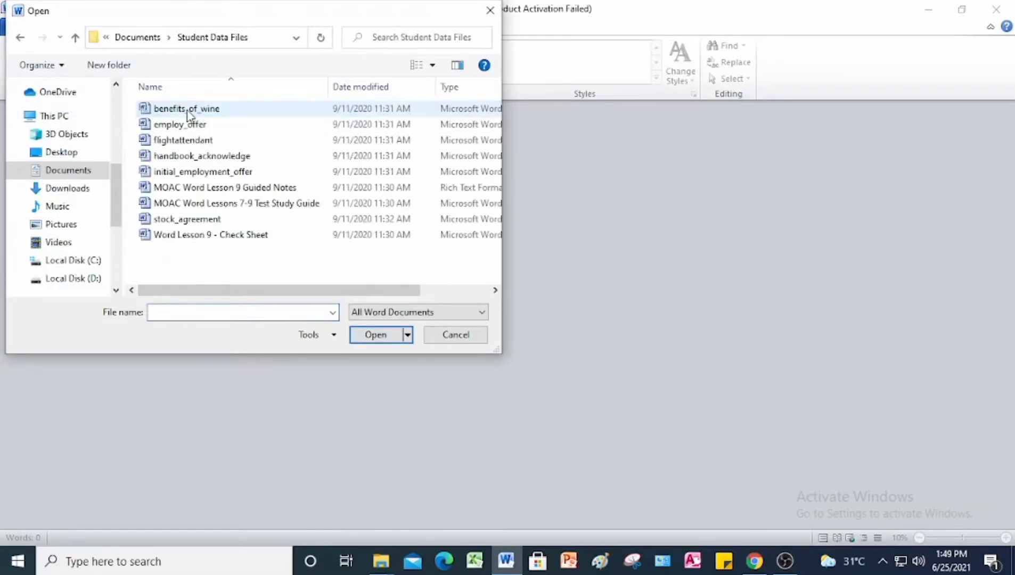
{"action": "left_click", "coordinate": [220, 111]}
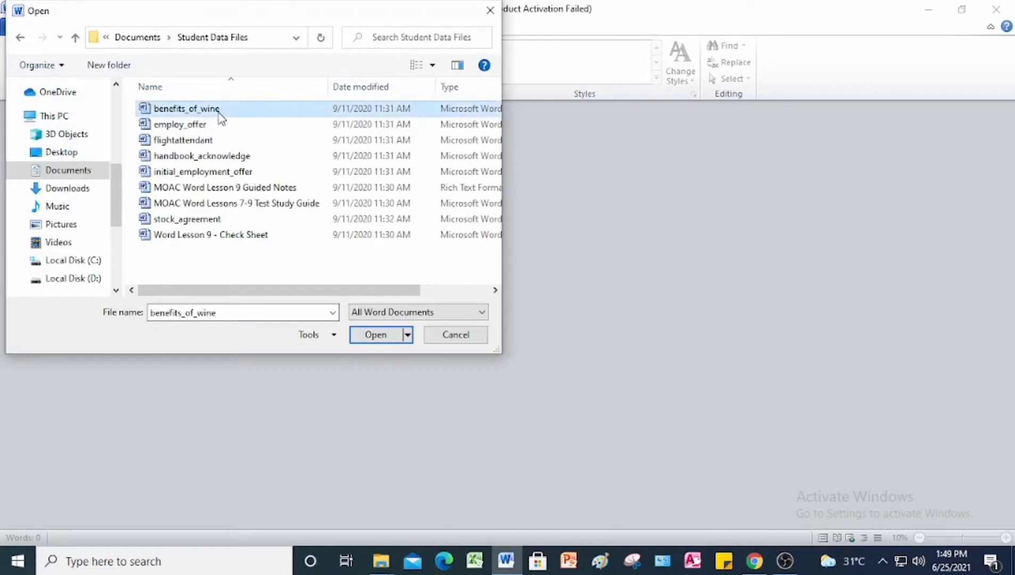
{"action": "left_click", "coordinate": [376, 335]}
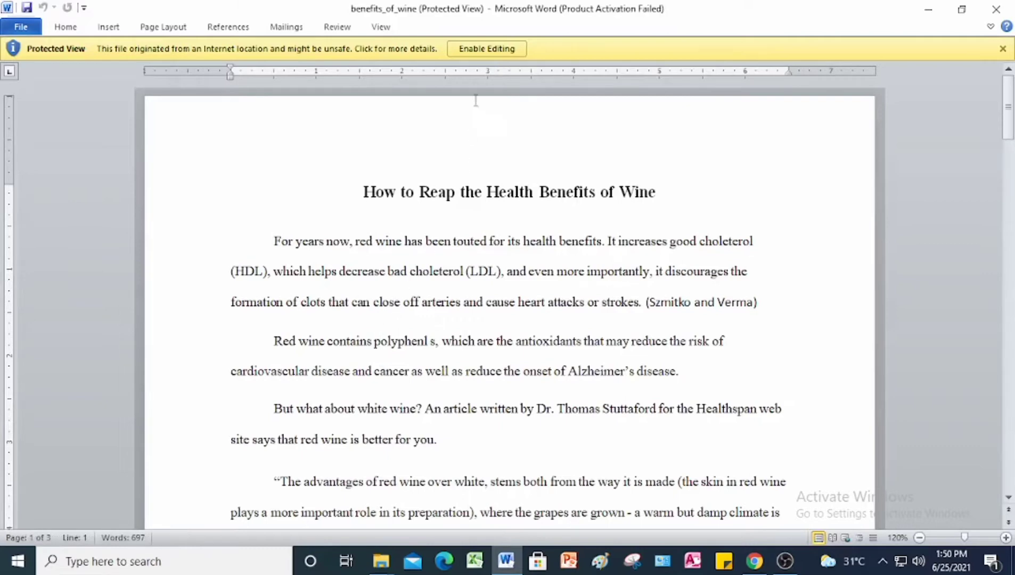
{"action": "left_click", "coordinate": [490, 56]}
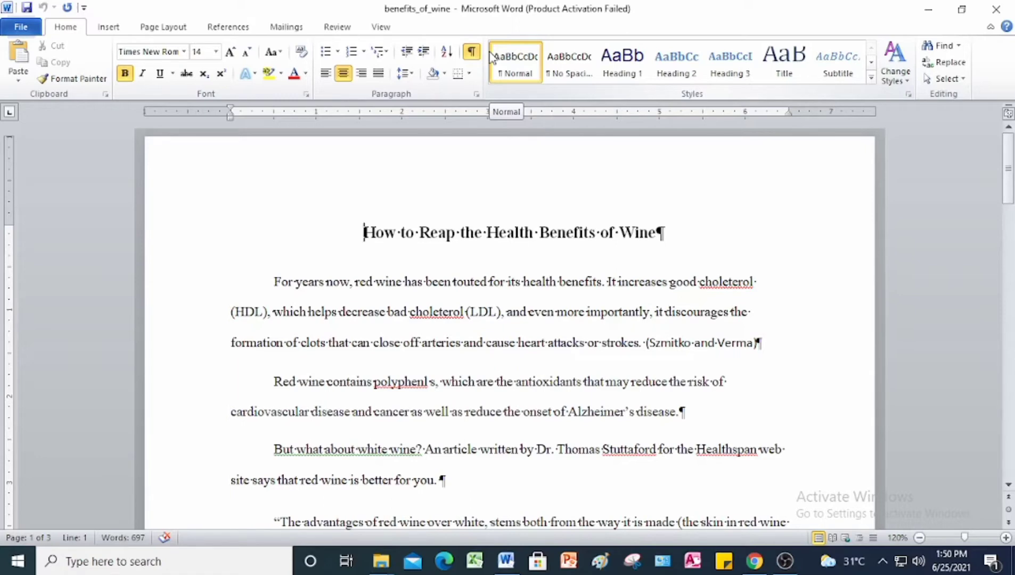
Start the Spelling and Grammar check and set its Writing Style proofing option to Grammar Only.
{"action": "left_click", "coordinate": [345, 29]}
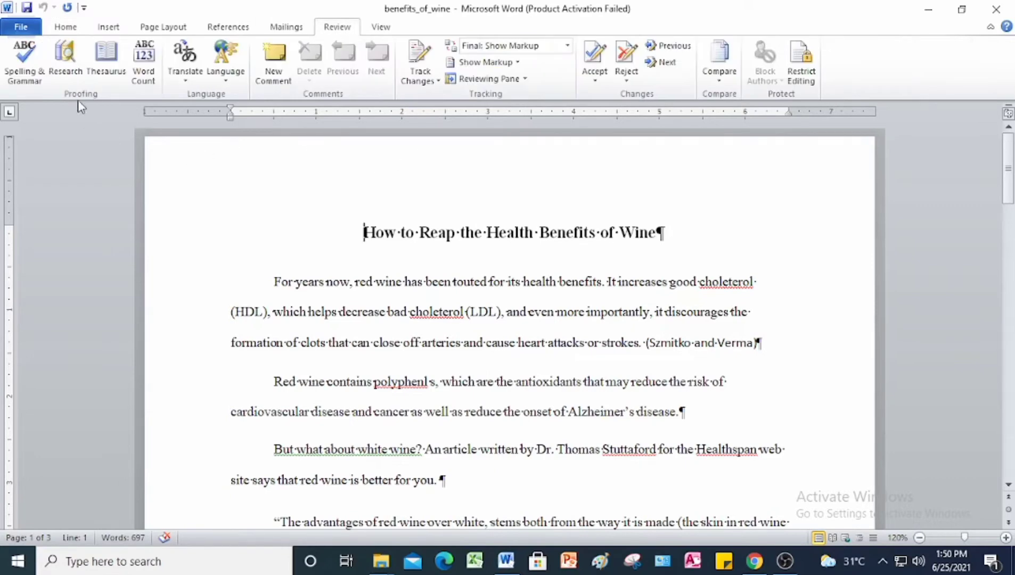
{"action": "left_click", "coordinate": [30, 75]}
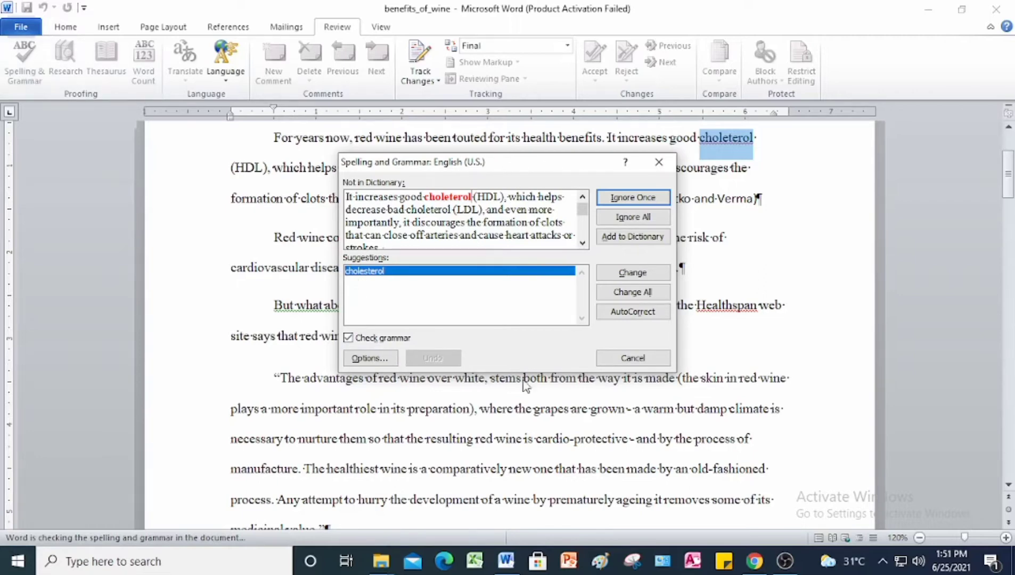
{"action": "left_click", "coordinate": [380, 364]}
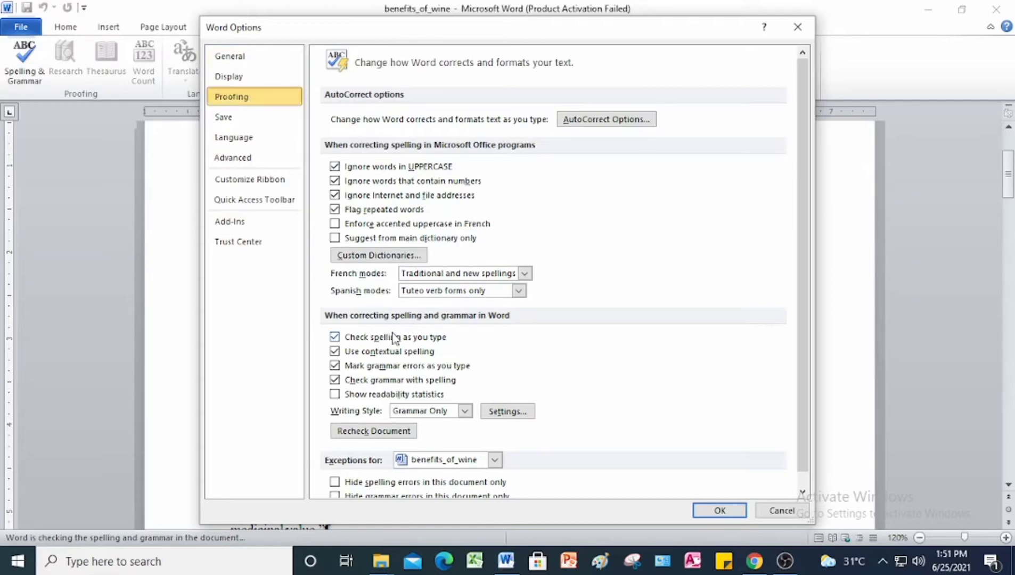
{"action": "scroll", "coordinate": [451, 245], "scroll_direction": "down", "scroll_amount": 1}
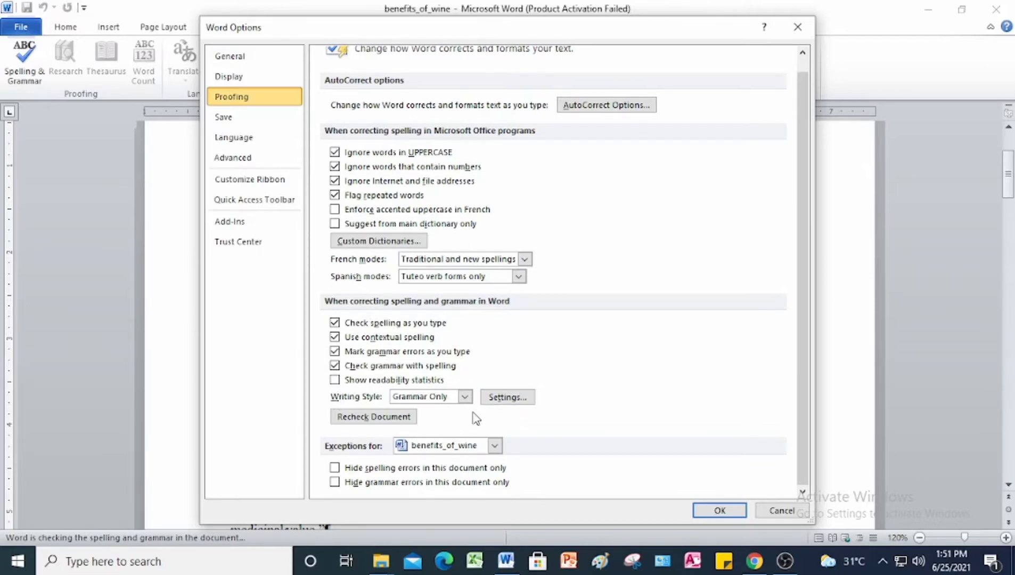
{"action": "left_click", "coordinate": [466, 398]}
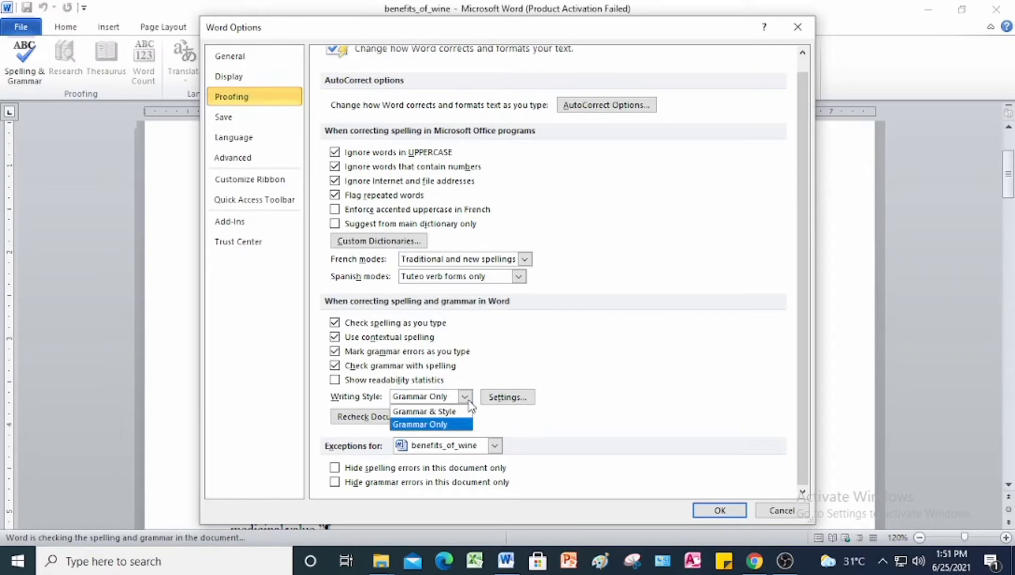
{"action": "left_click", "coordinate": [440, 424]}
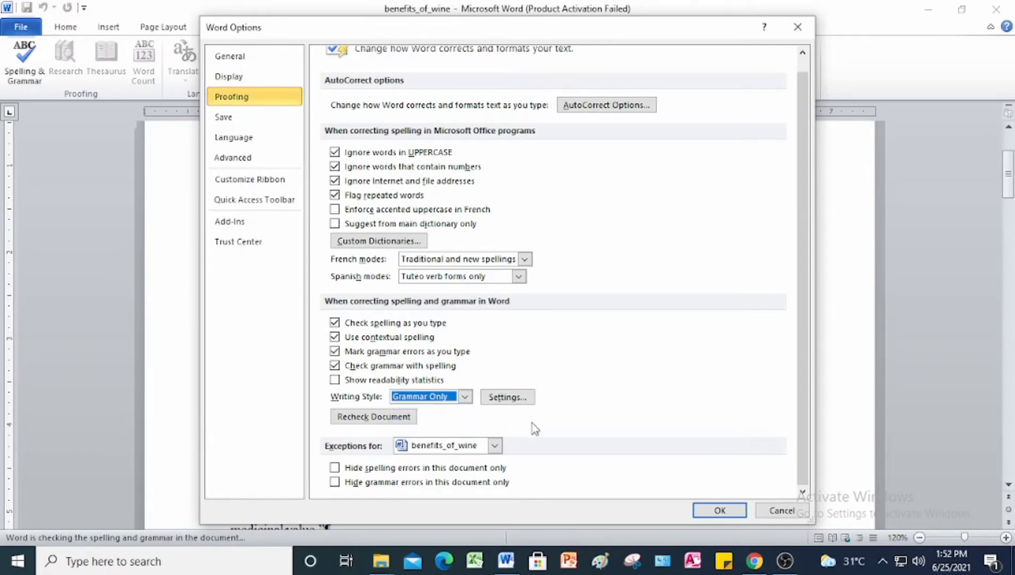
{"action": "left_click", "coordinate": [737, 512]}
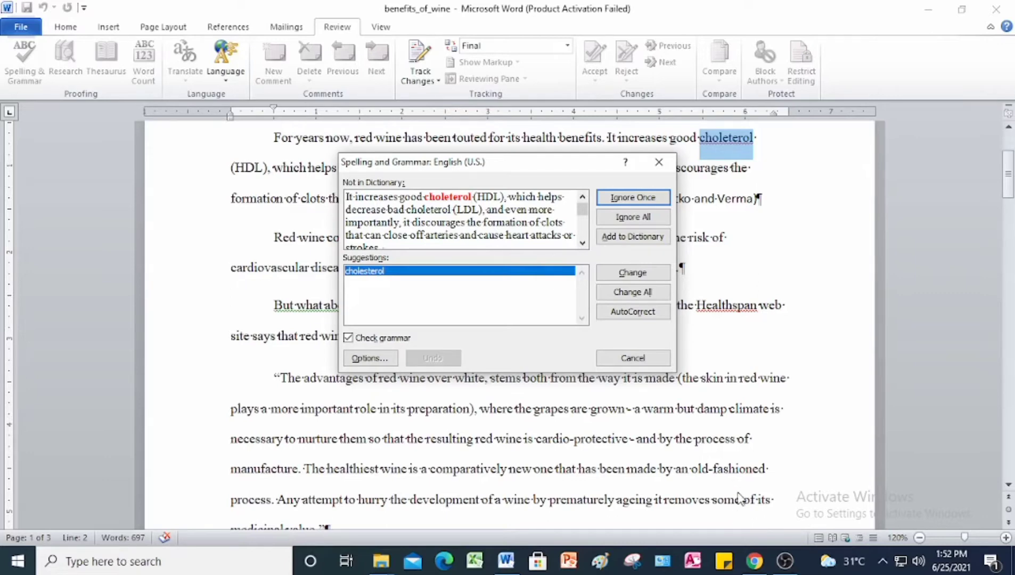
Change all occurrences of "choleterol" to "cholesterol" and of "polyphenl" to "polyphenol".
{"action": "left_click", "coordinate": [633, 292]}
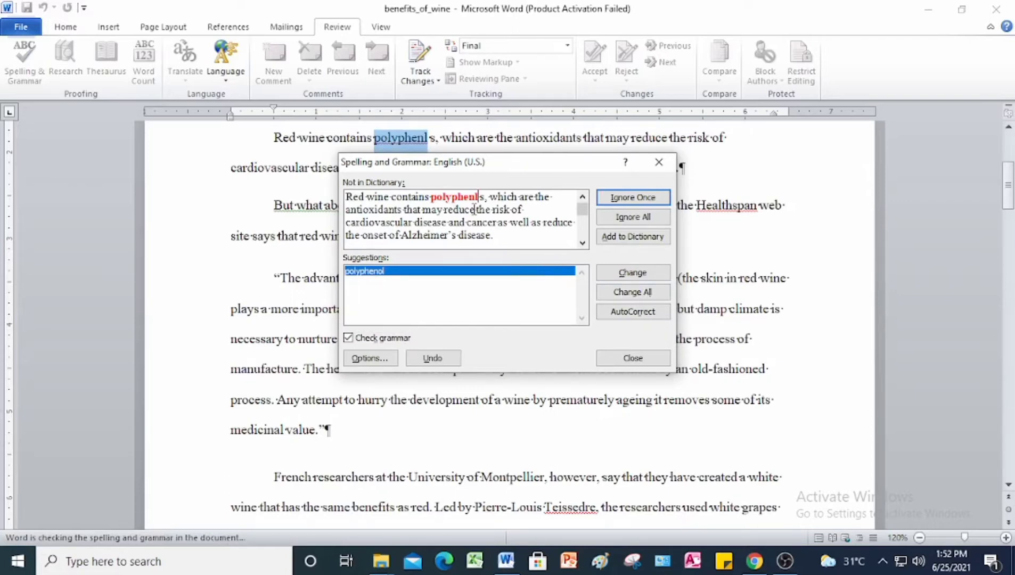
{"action": "left_click", "coordinate": [634, 294]}
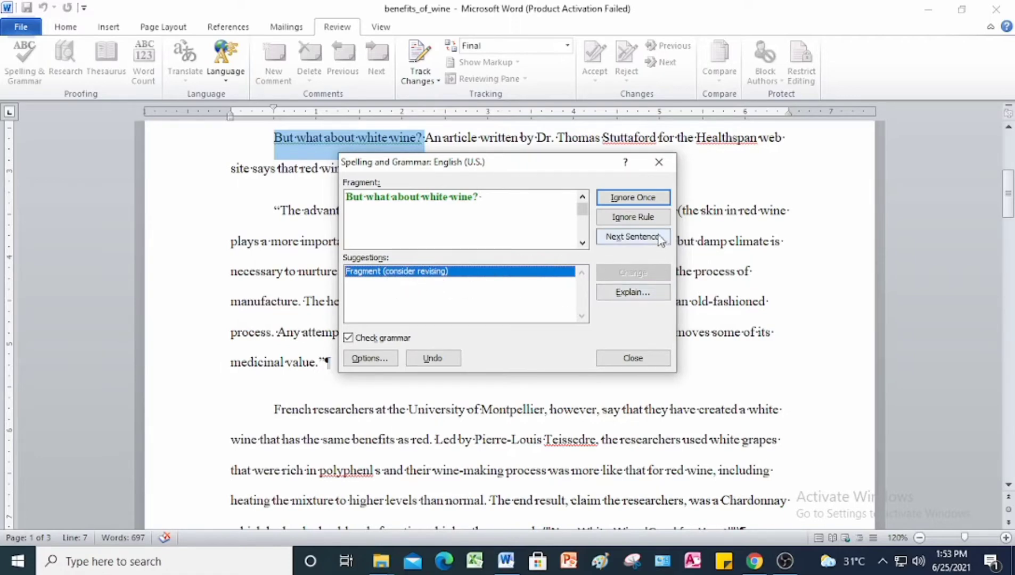
Ignore the rule for the fragment "But what about white wine?" and ignore all instances of the article author's surname, Healthspan and the researcher's surname.
{"action": "left_click", "coordinate": [633, 217]}
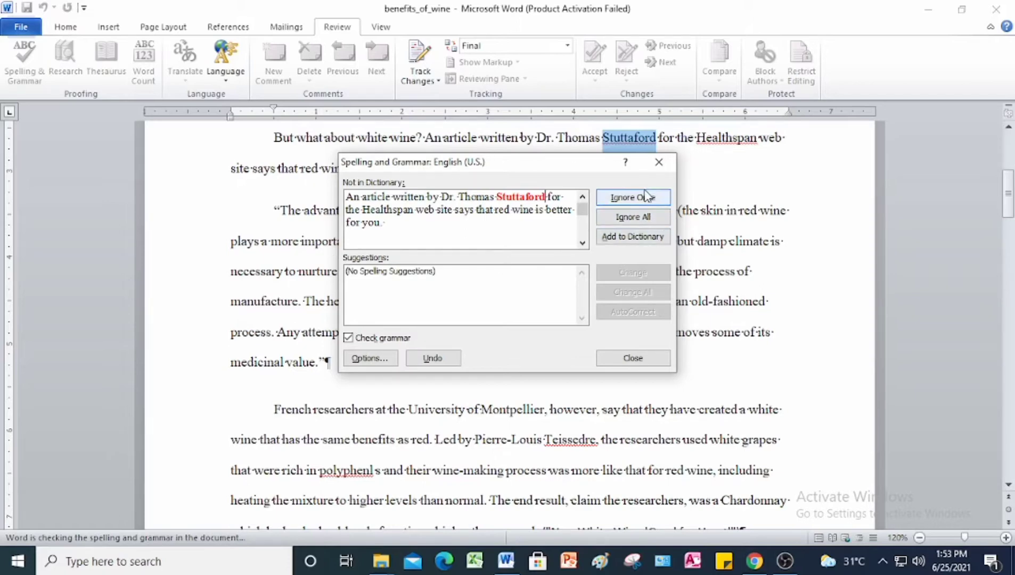
{"action": "left_click", "coordinate": [629, 222]}
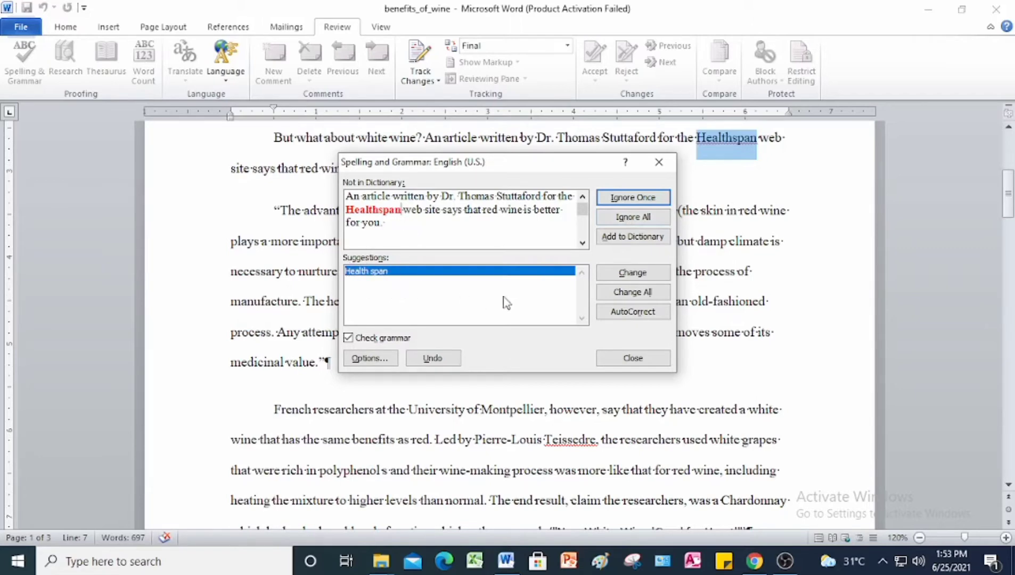
{"action": "left_click", "coordinate": [650, 218]}
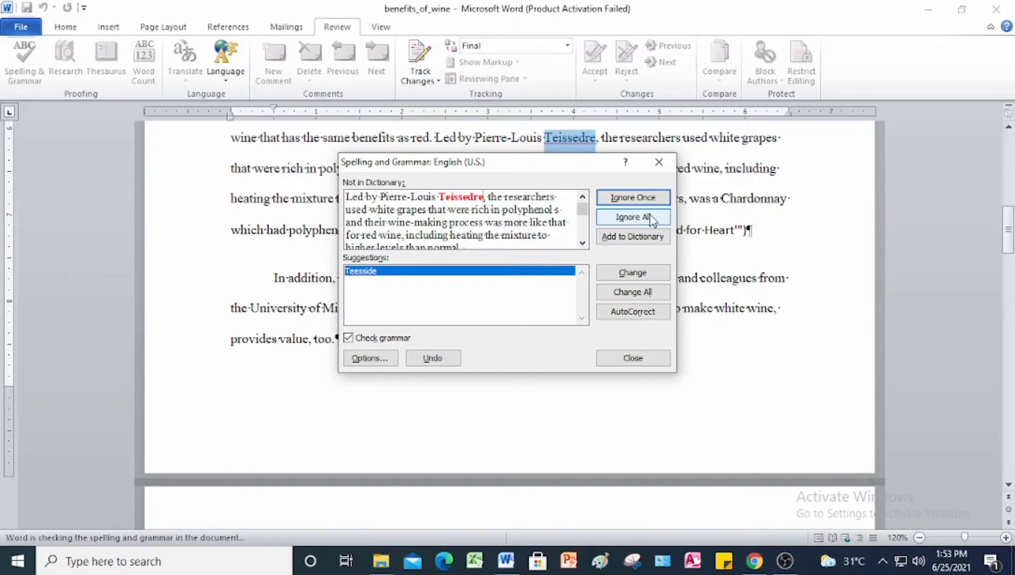
{"action": "left_click", "coordinate": [651, 218]}
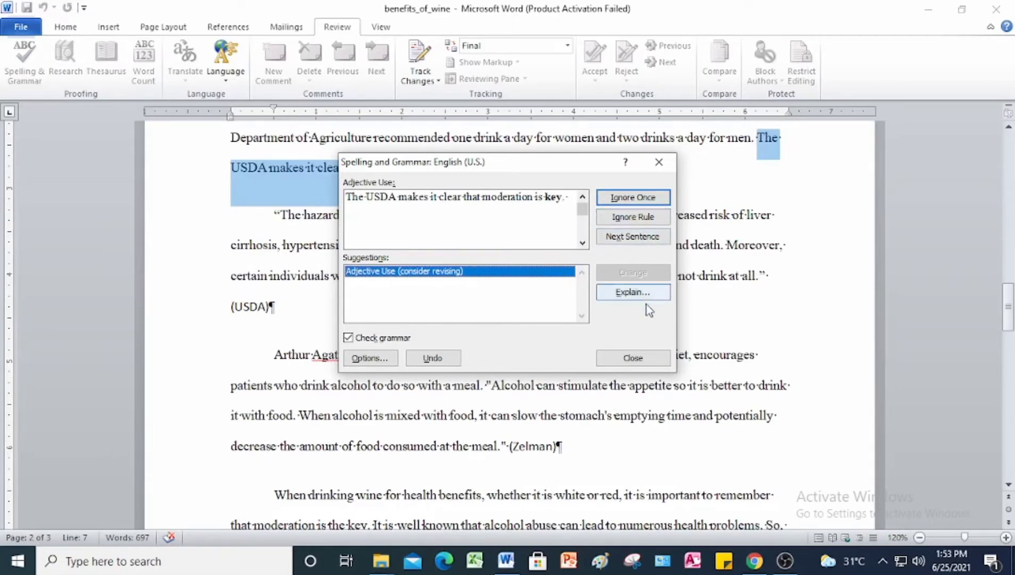
Ignore the rules flagged on the USDA moderation sentence and "cancers", then ignore all instances of the cardiologist's surname and finish the check.
{"action": "left_click", "coordinate": [647, 223]}
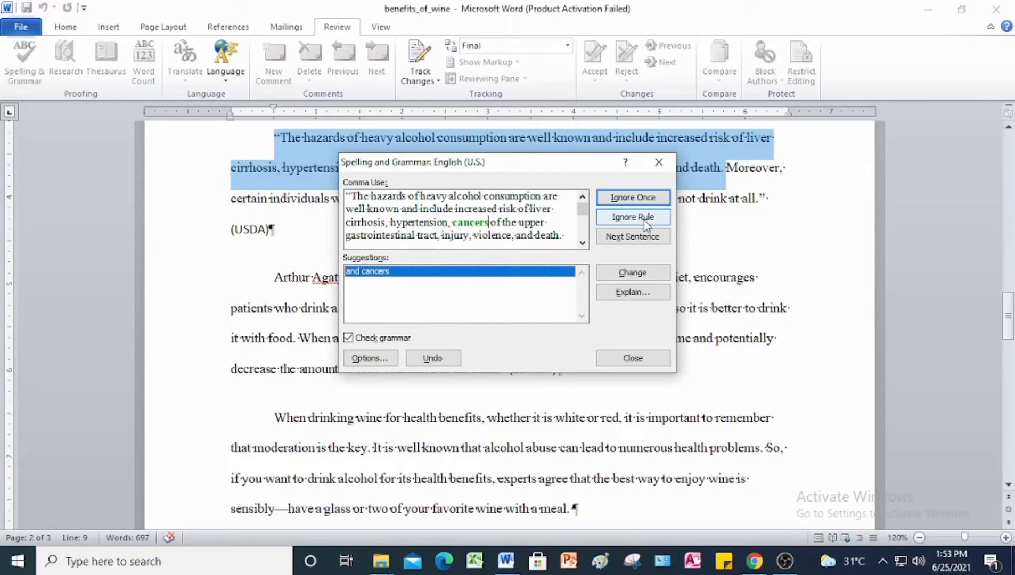
{"action": "left_click", "coordinate": [634, 217]}
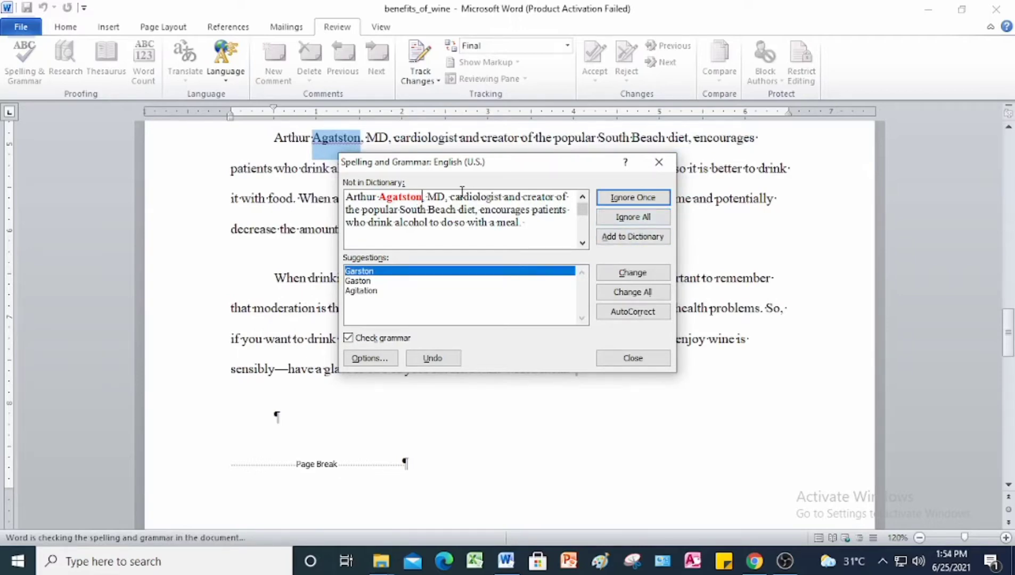
{"action": "left_click", "coordinate": [651, 220]}
{"action": "left_click", "coordinate": [650, 220]}
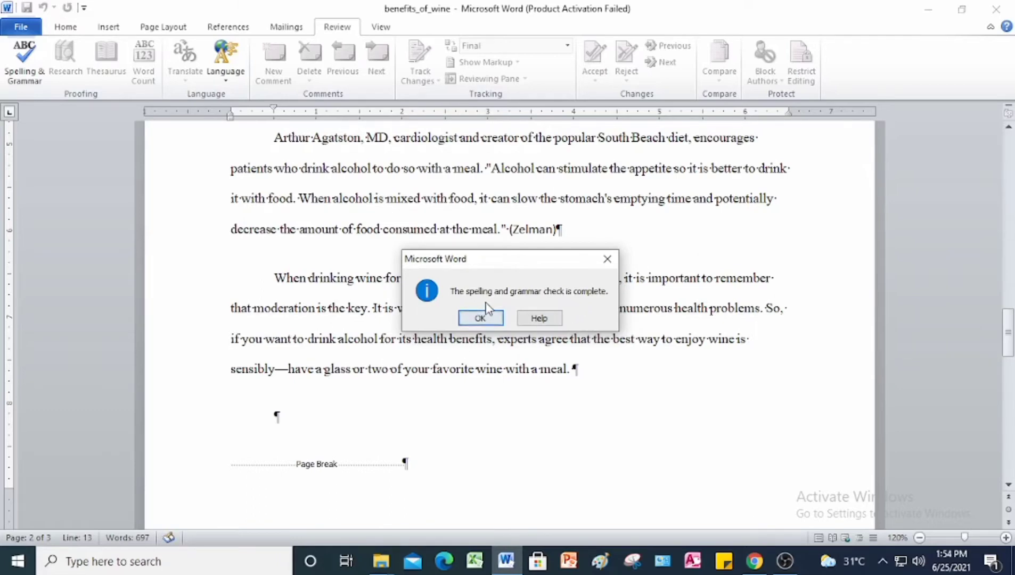
{"action": "left_click", "coordinate": [478, 319]}
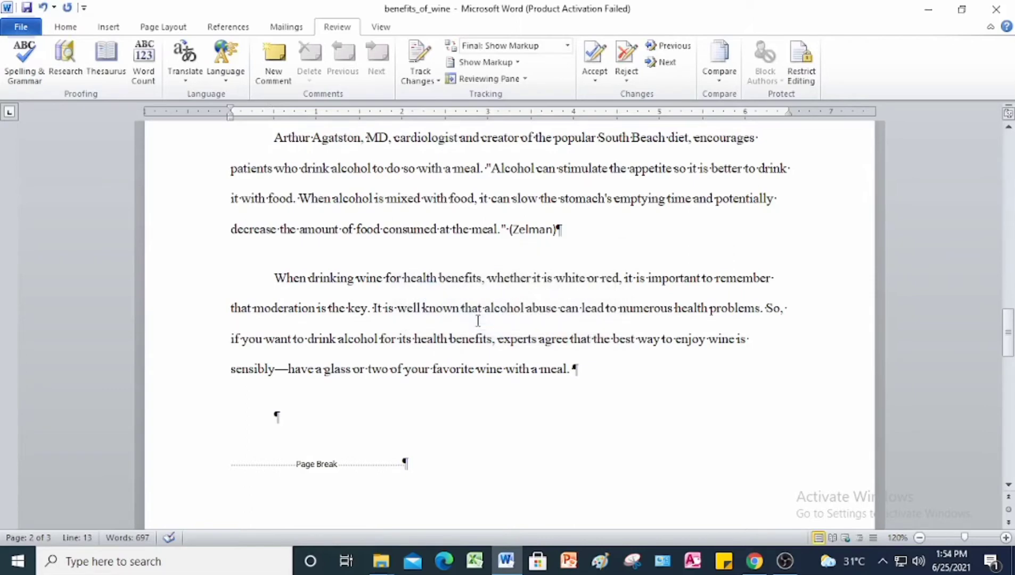
Start saving the document under a new location, creating and opening a folder named Wordprocessing Project 9 in Documents.
{"action": "left_click", "coordinate": [32, 29]}
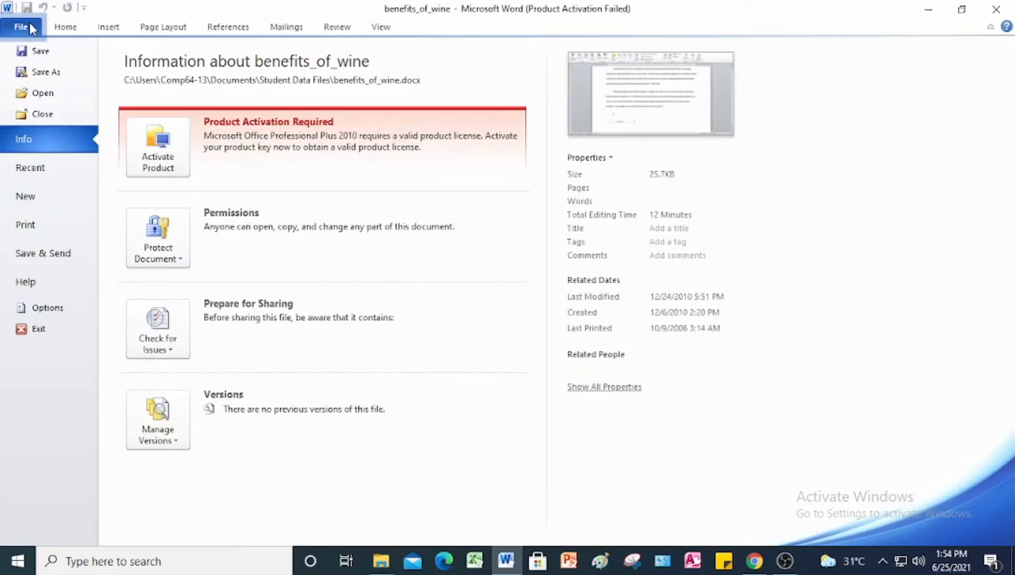
{"action": "left_click", "coordinate": [36, 73]}
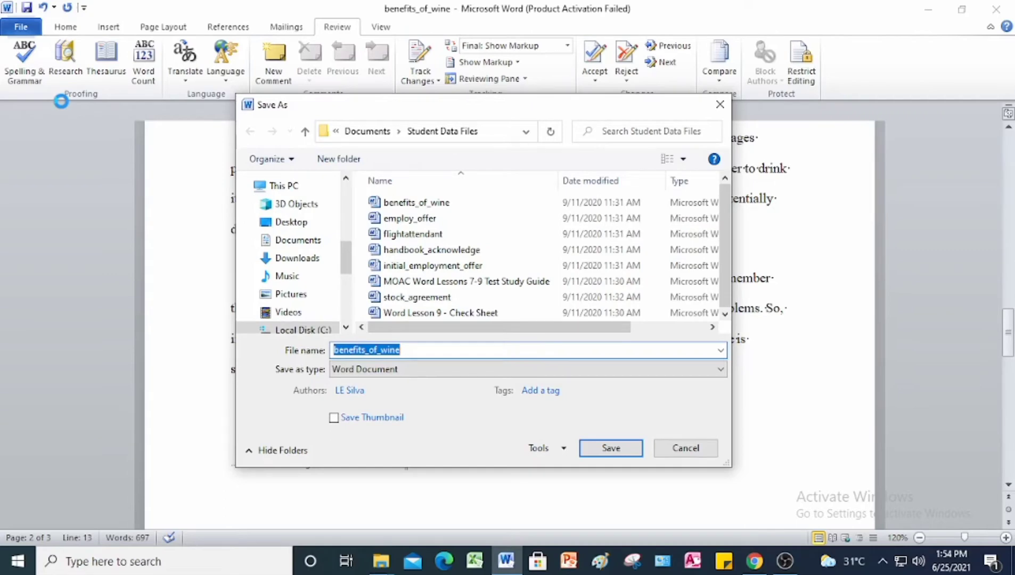
{"action": "left_click", "coordinate": [299, 240]}
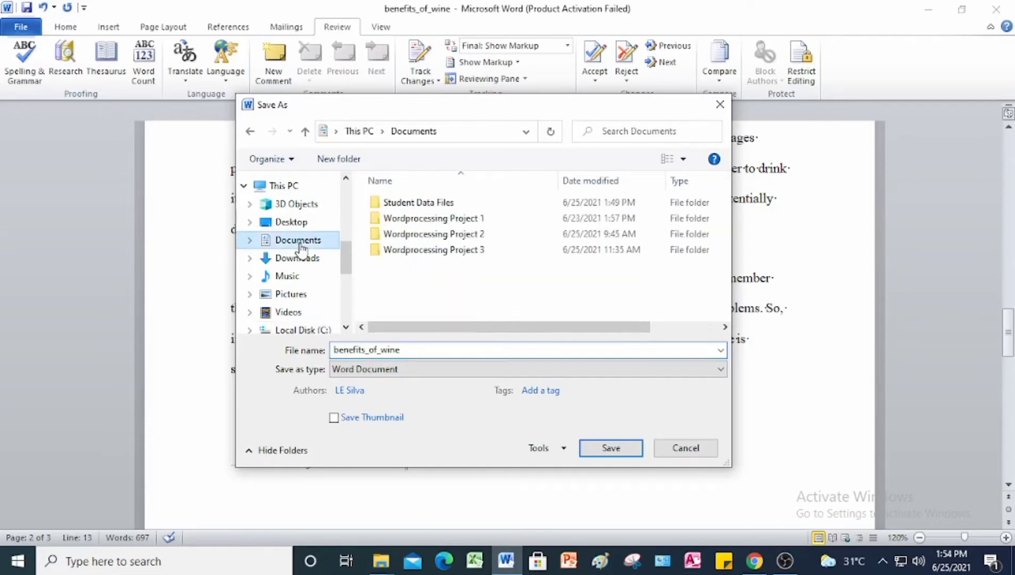
{"action": "left_click", "coordinate": [348, 159]}
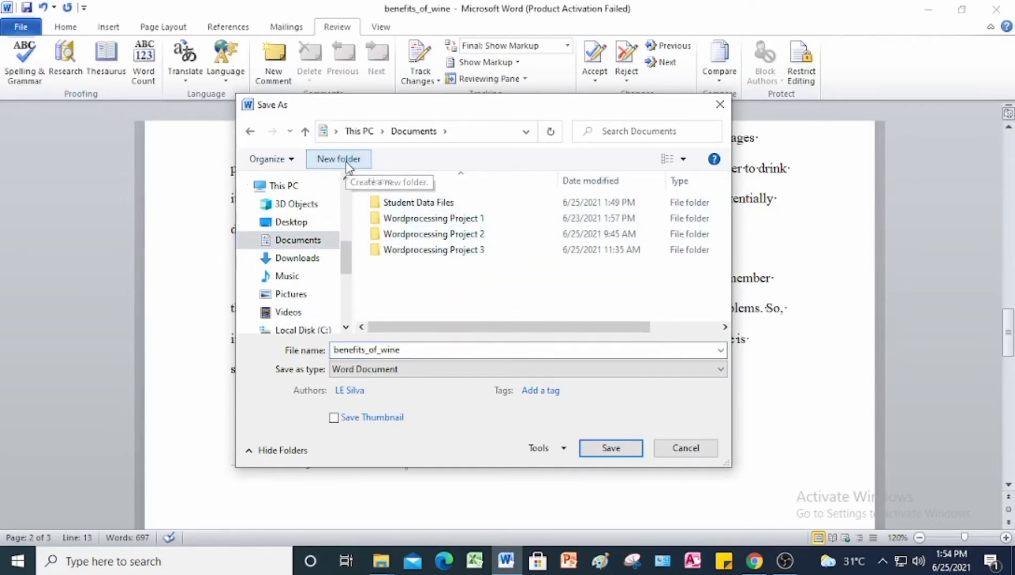
{"action": "type", "text": "Wo"}
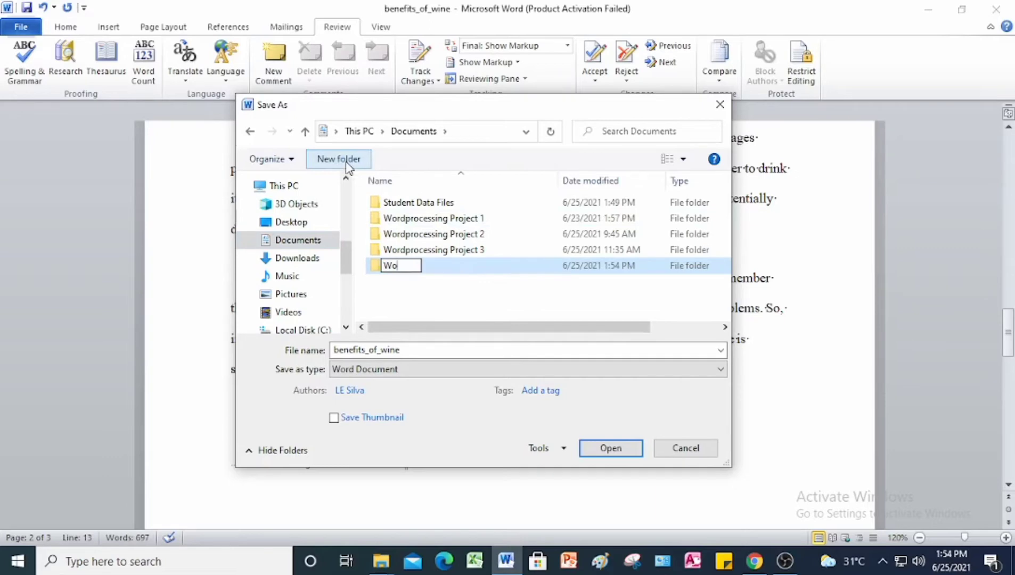
{"action": "type", "text": "rdprocessing "}
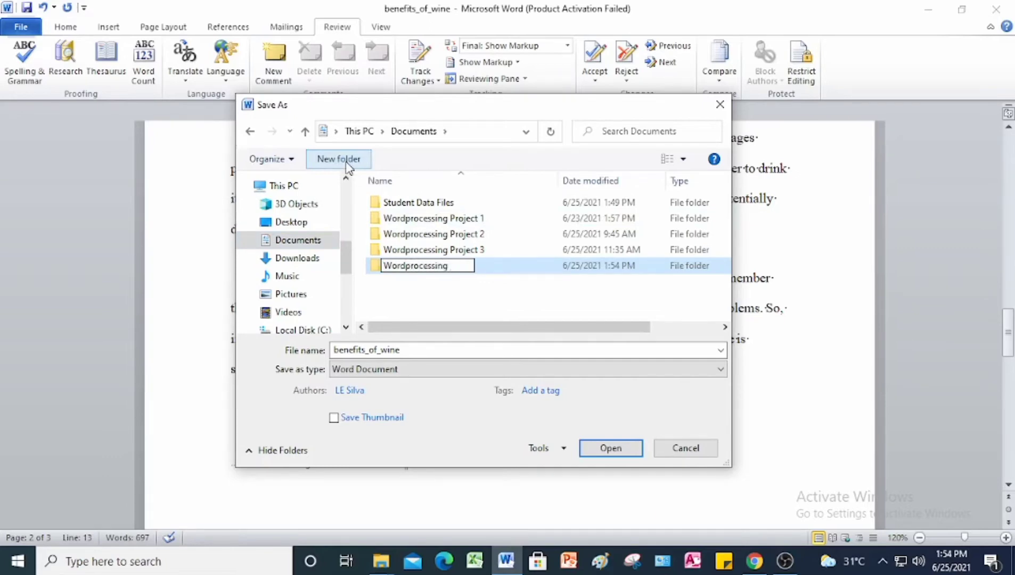
{"action": "type", "text": "Project"}
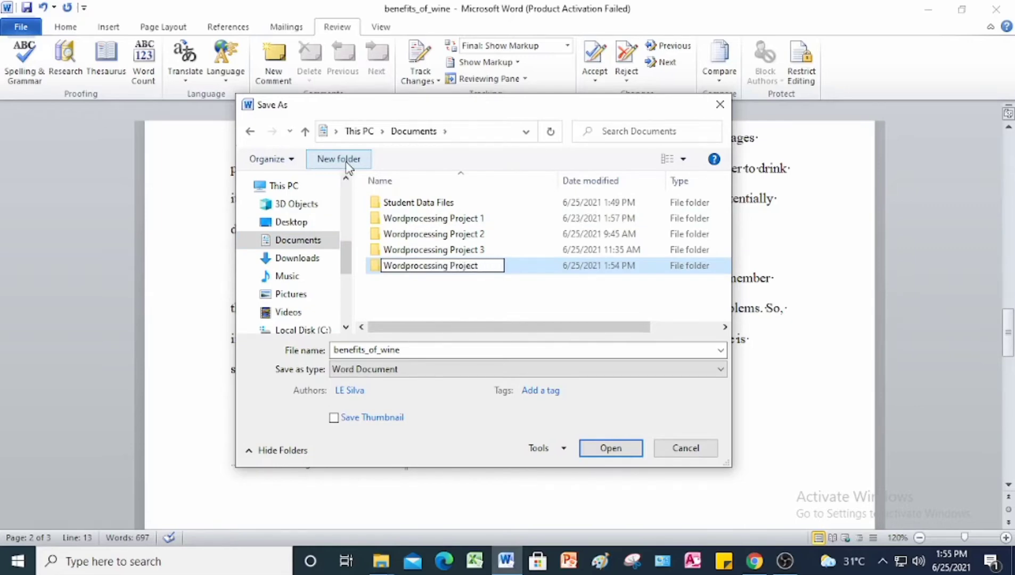
{"action": "type", "text": " 9"}
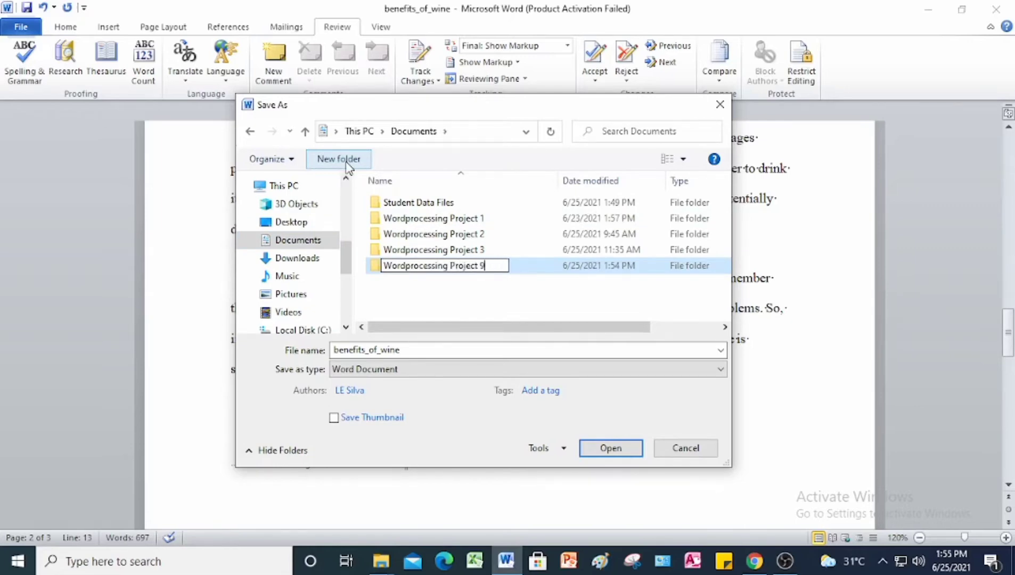
{"action": "double_click", "coordinate": [560, 269]}
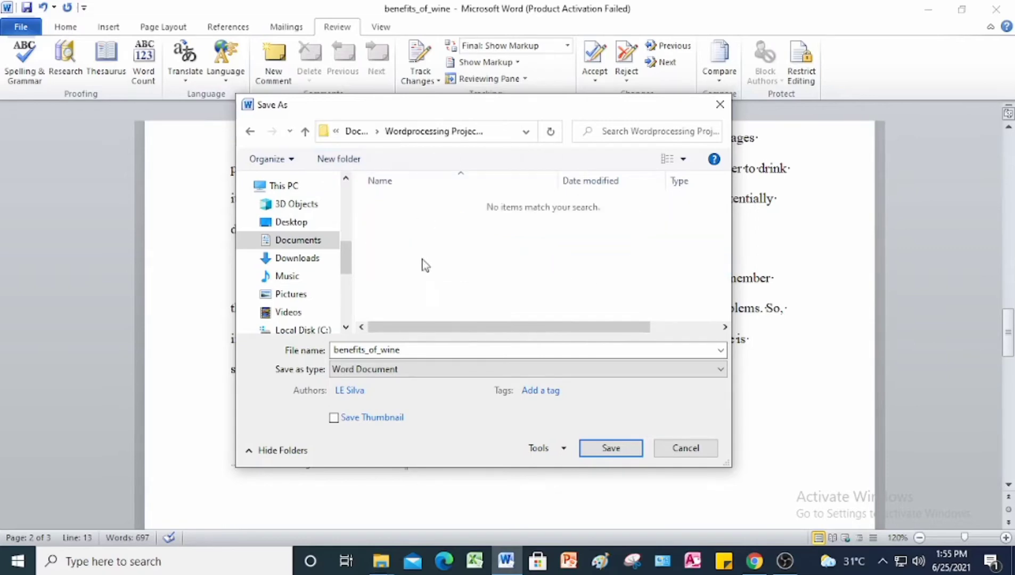
Name the file benefits_of_wine_final and save it in the Wordprocessing Project 9 folder.
{"action": "left_click", "coordinate": [418, 352]}
{"action": "left_click", "coordinate": [419, 352]}
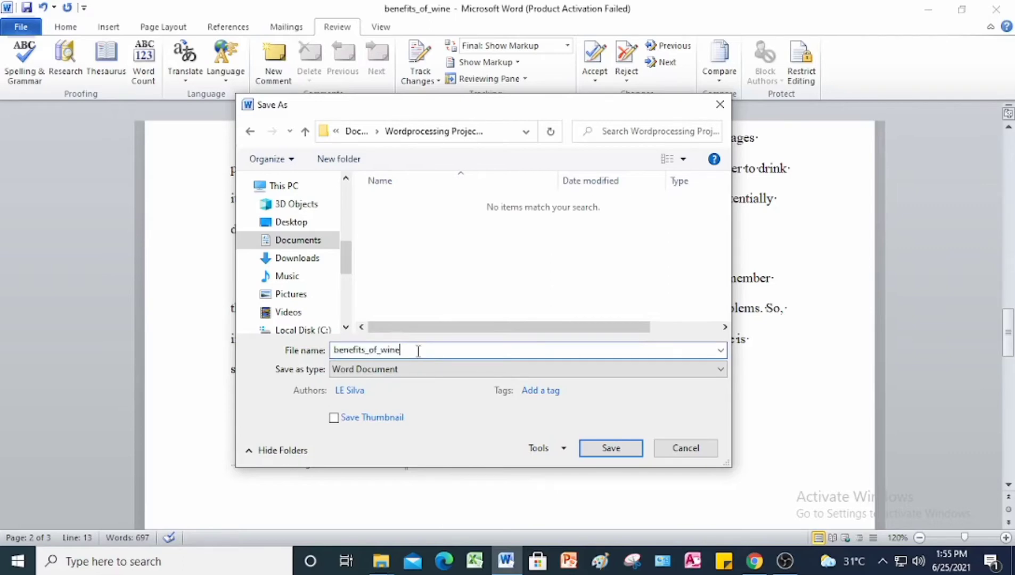
{"action": "type", "text": "_final"}
{"action": "left_click", "coordinate": [598, 453]}
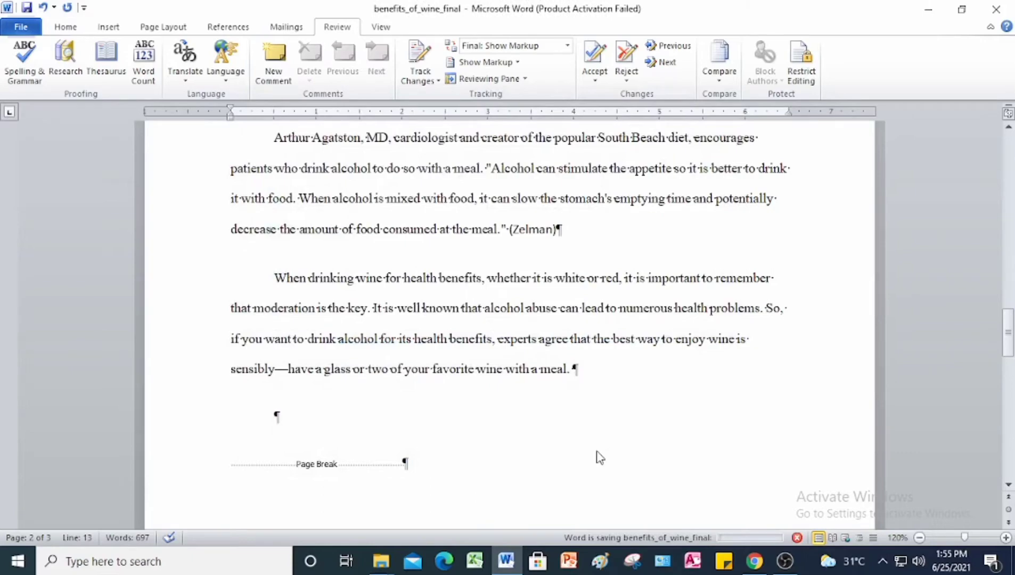
Hide the paragraph and formatting marks in benefits_of_wine_final and close the document.
{"action": "scroll", "coordinate": [598, 451], "scroll_direction": "up", "scroll_amount": 1}
{"action": "scroll", "coordinate": [598, 451], "scroll_direction": "up", "scroll_amount": 6}
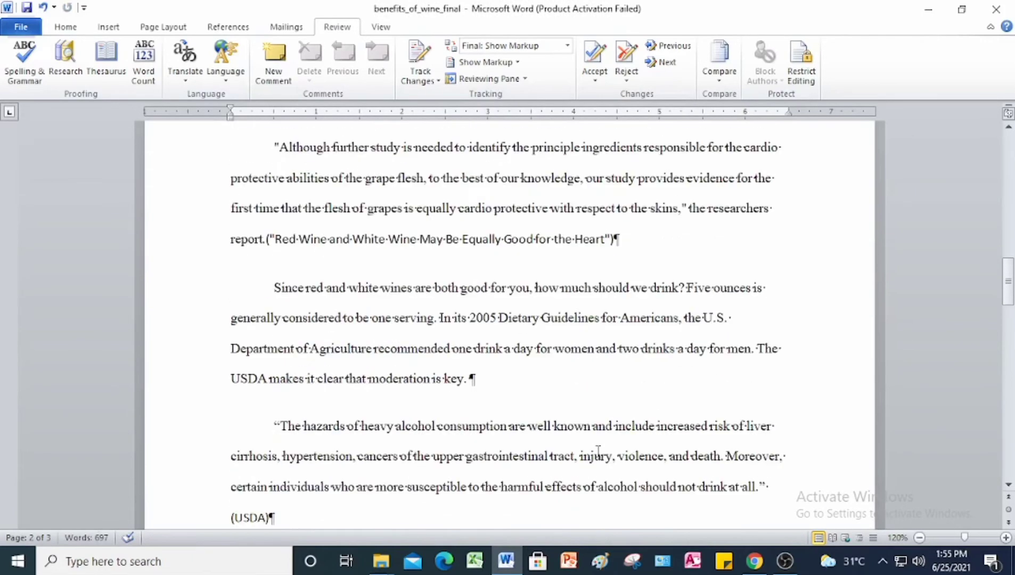
{"action": "left_click", "coordinate": [66, 27]}
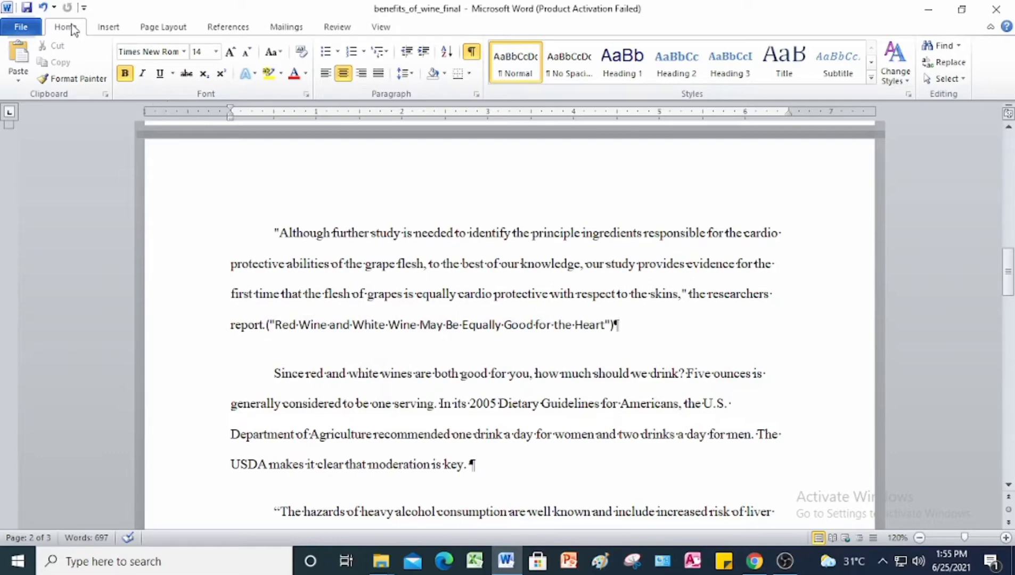
{"action": "left_click", "coordinate": [472, 52]}
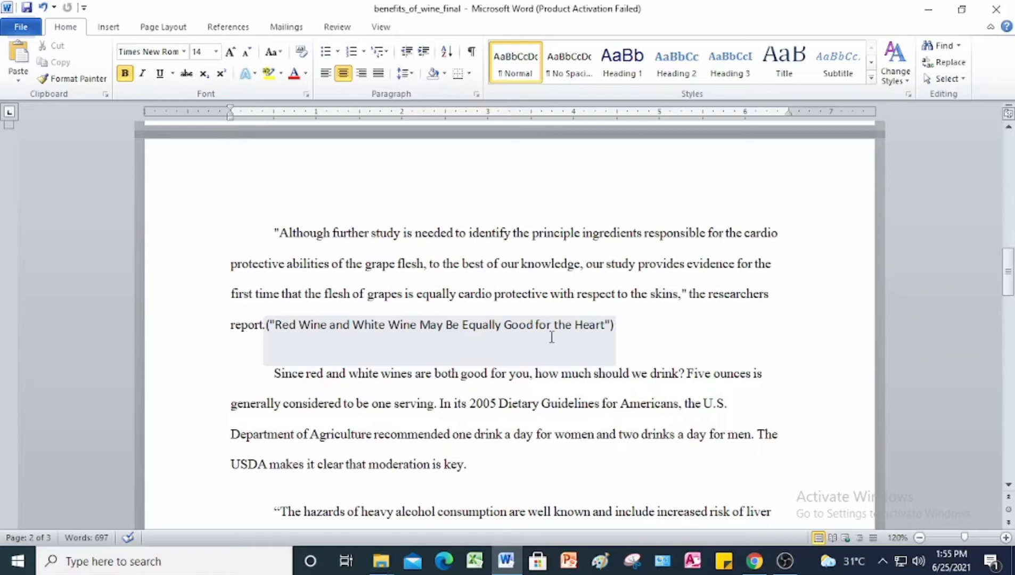
{"action": "left_click", "coordinate": [19, 31]}
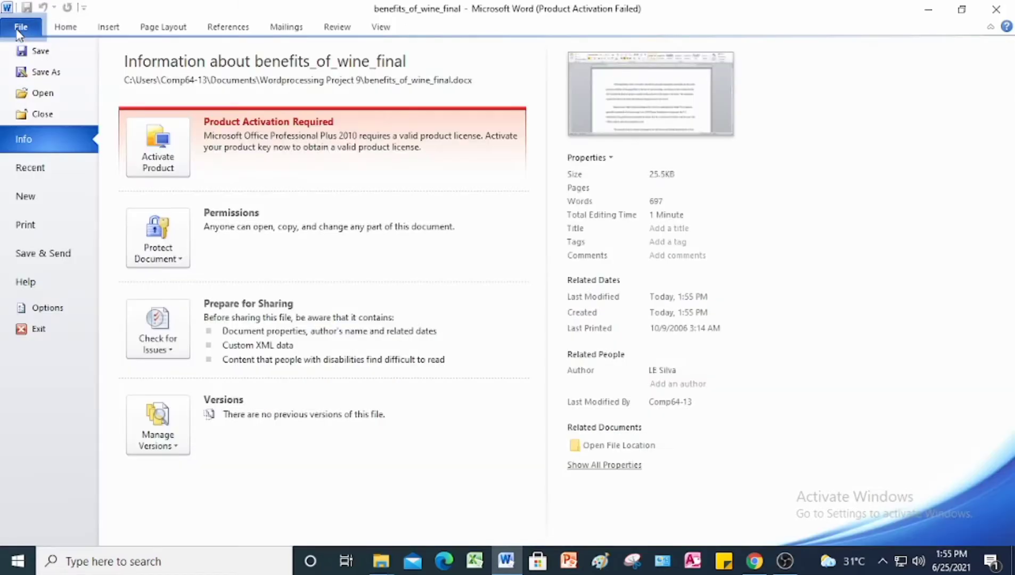
{"action": "left_click", "coordinate": [51, 115]}
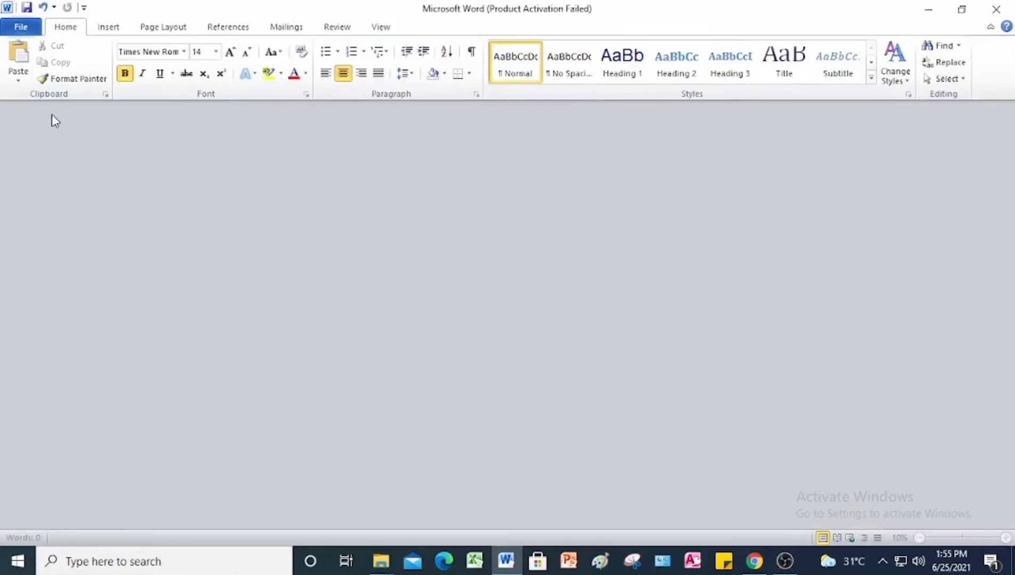
Review the Project 9-2 instructions in Chrome and open handbook_acknowledge from the Student Data Files folder in Word with editing enabled.
{"action": "left_click", "coordinate": [752, 568]}
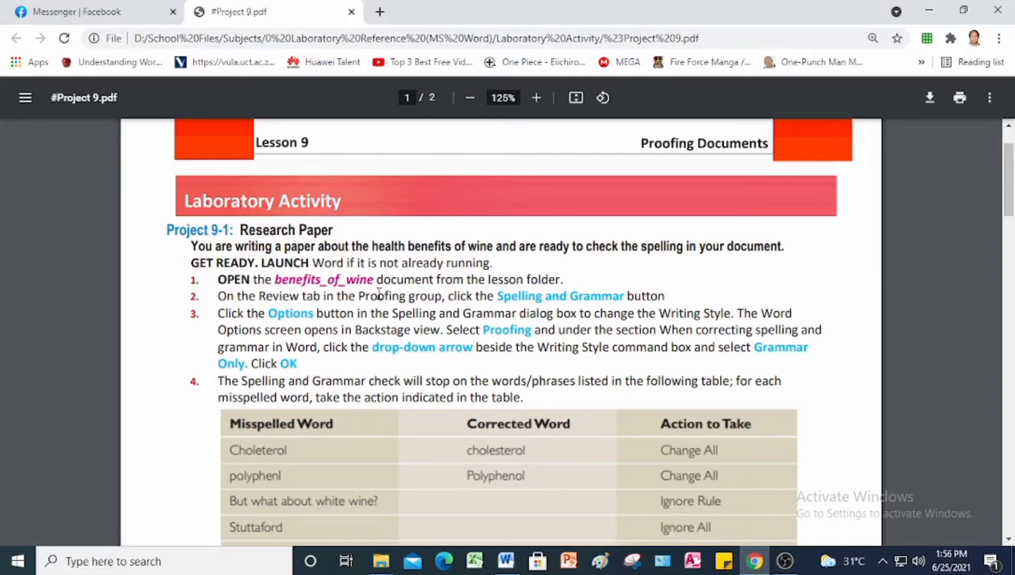
{"action": "scroll", "coordinate": [379, 293], "scroll_direction": "down", "scroll_amount": 8}
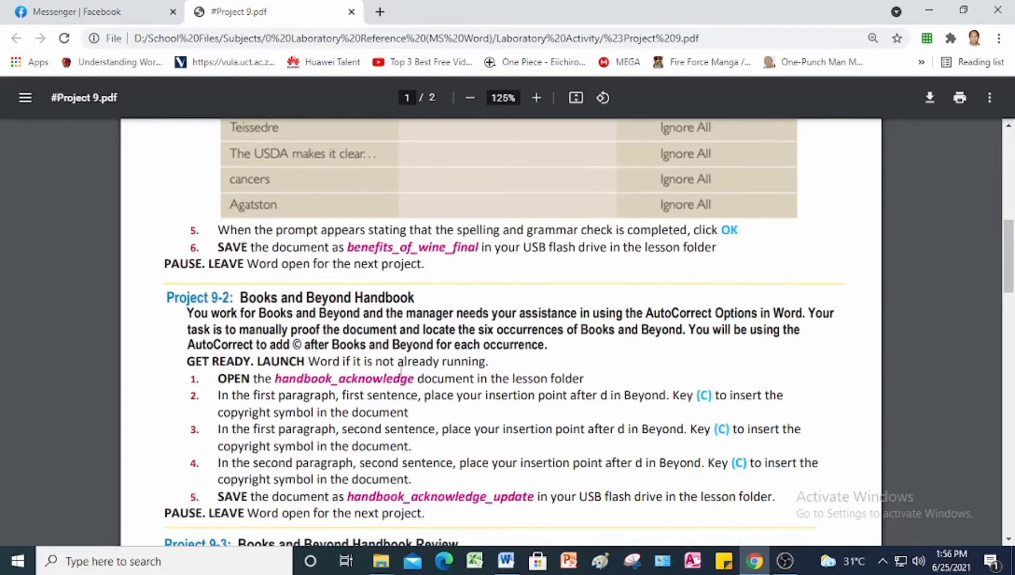
{"action": "scroll", "coordinate": [401, 372], "scroll_direction": "down", "scroll_amount": 1}
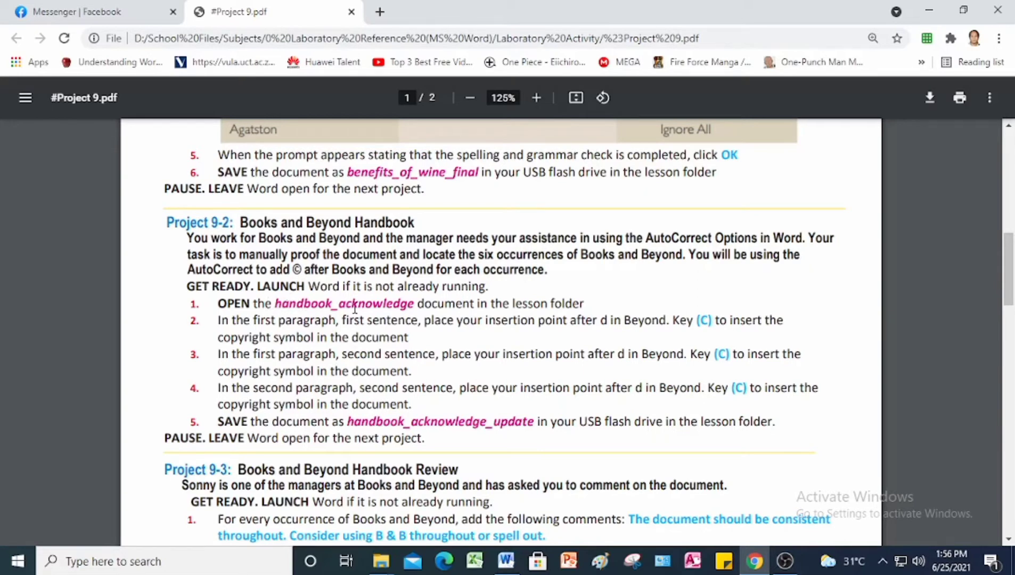
{"action": "left_click", "coordinate": [506, 560]}
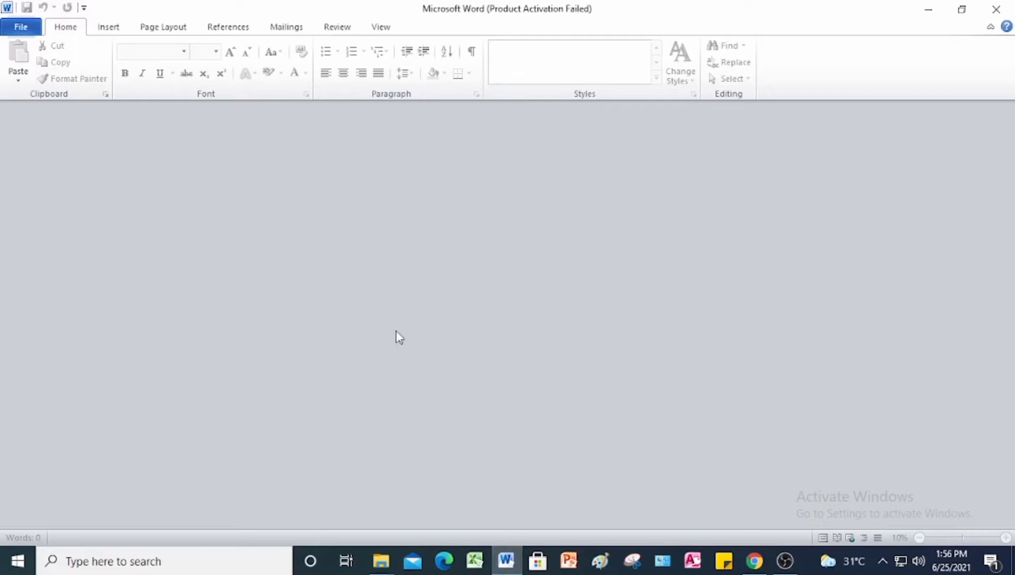
{"action": "left_click", "coordinate": [22, 27]}
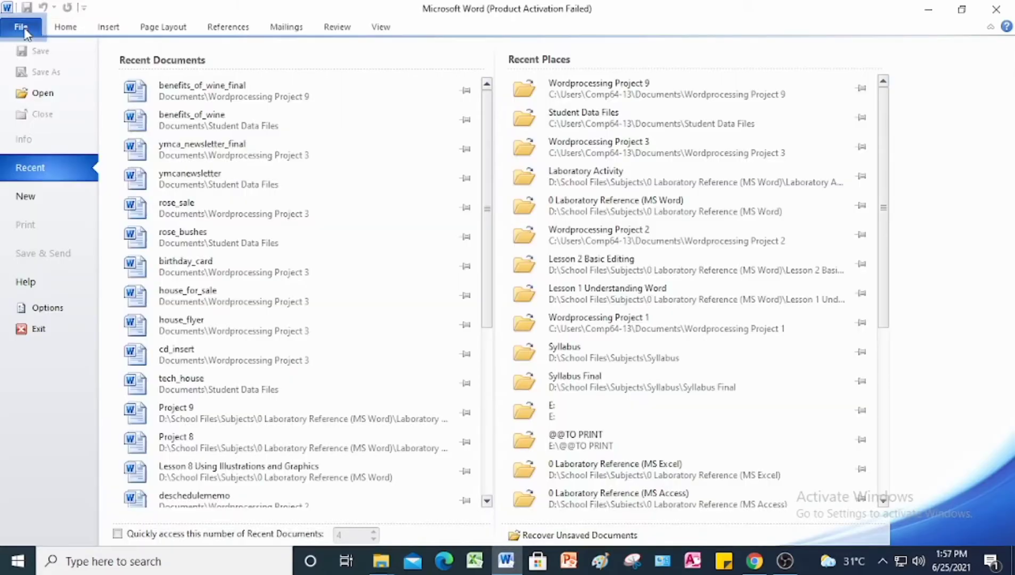
{"action": "left_click", "coordinate": [46, 94]}
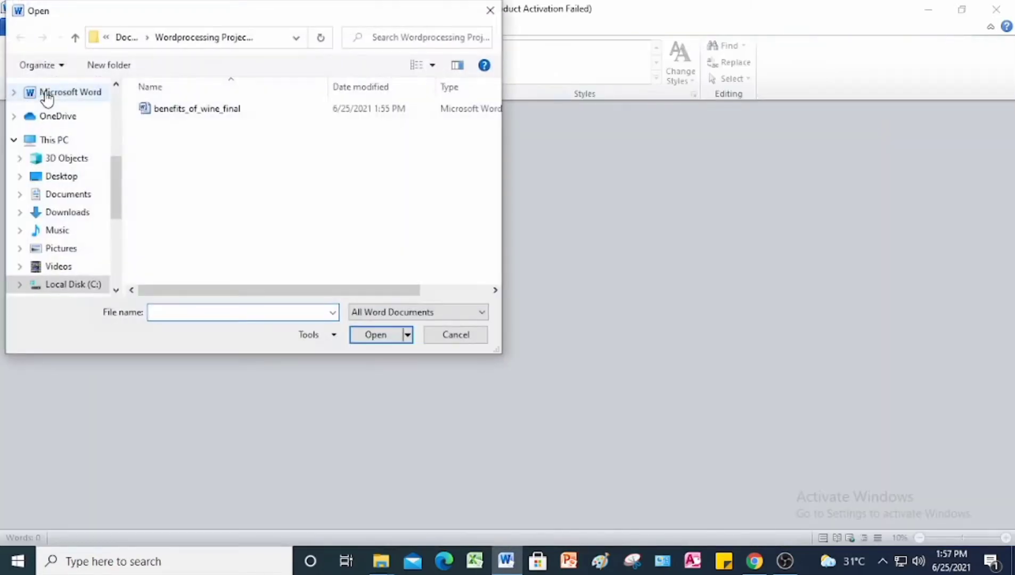
{"action": "scroll", "coordinate": [61, 159], "scroll_direction": "up", "scroll_amount": 2}
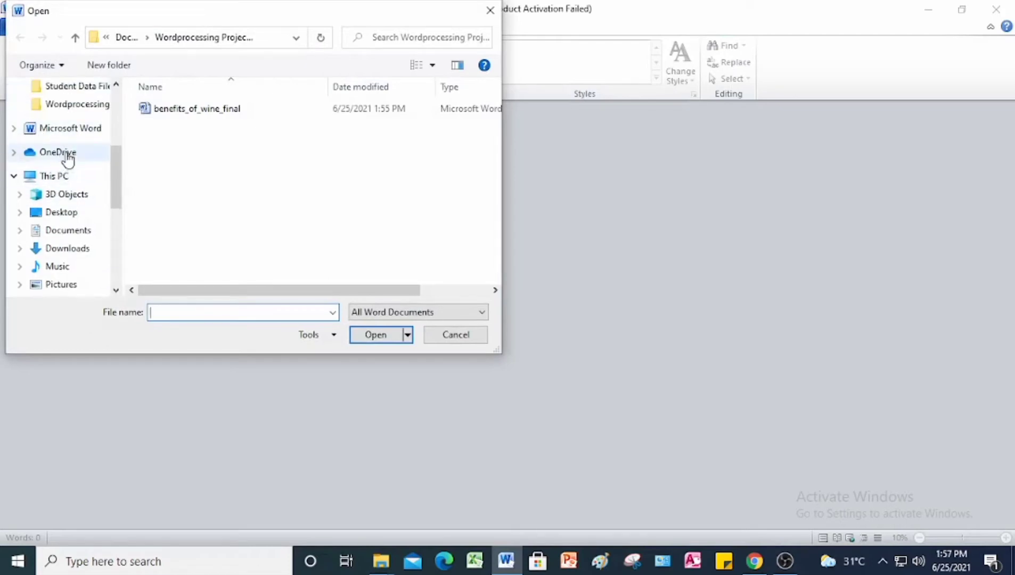
{"action": "scroll", "coordinate": [68, 159], "scroll_direction": "up", "scroll_amount": 1}
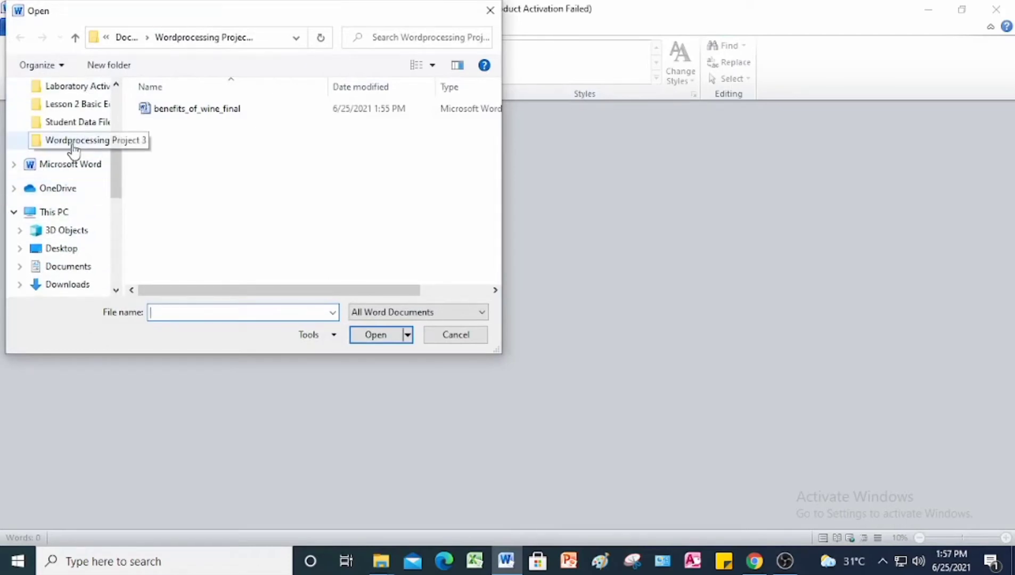
{"action": "left_click", "coordinate": [77, 128]}
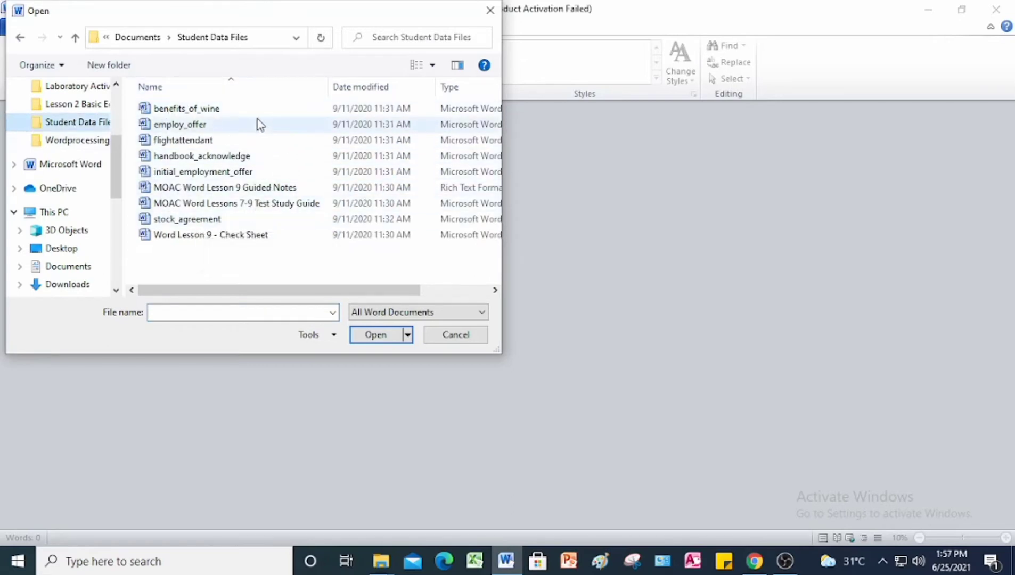
{"action": "left_click", "coordinate": [239, 156]}
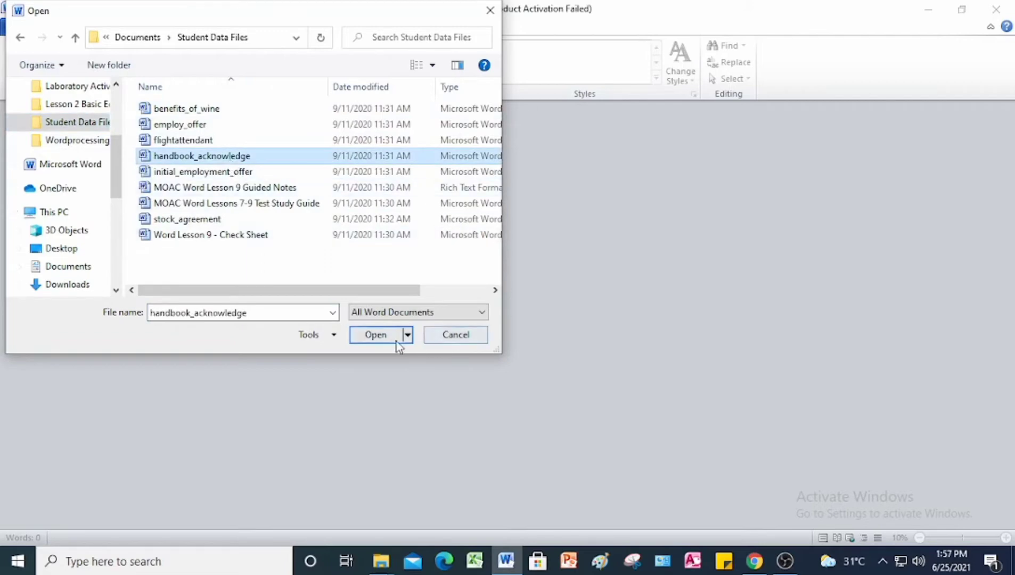
{"action": "left_click", "coordinate": [383, 337]}
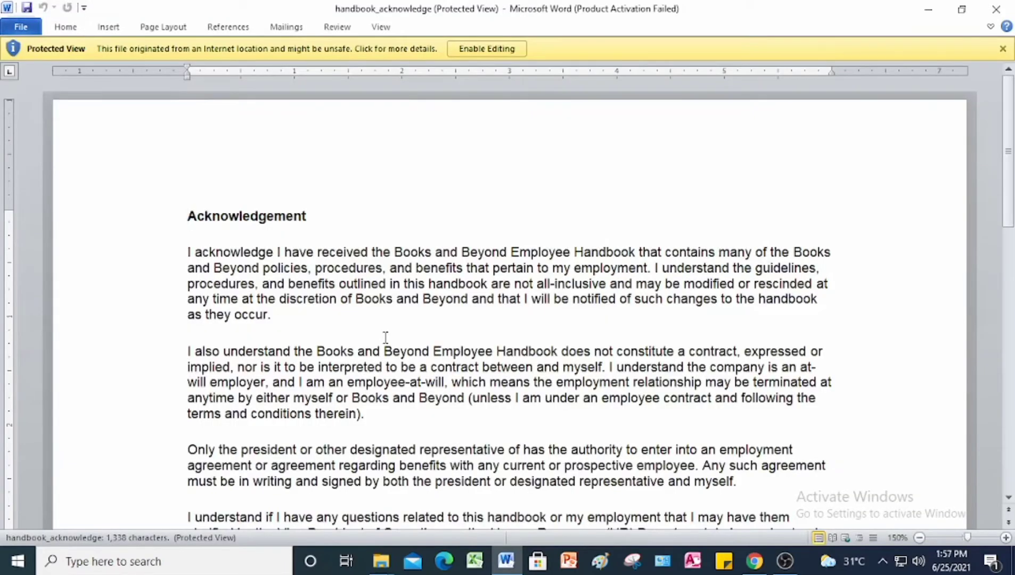
{"action": "left_click", "coordinate": [500, 53]}
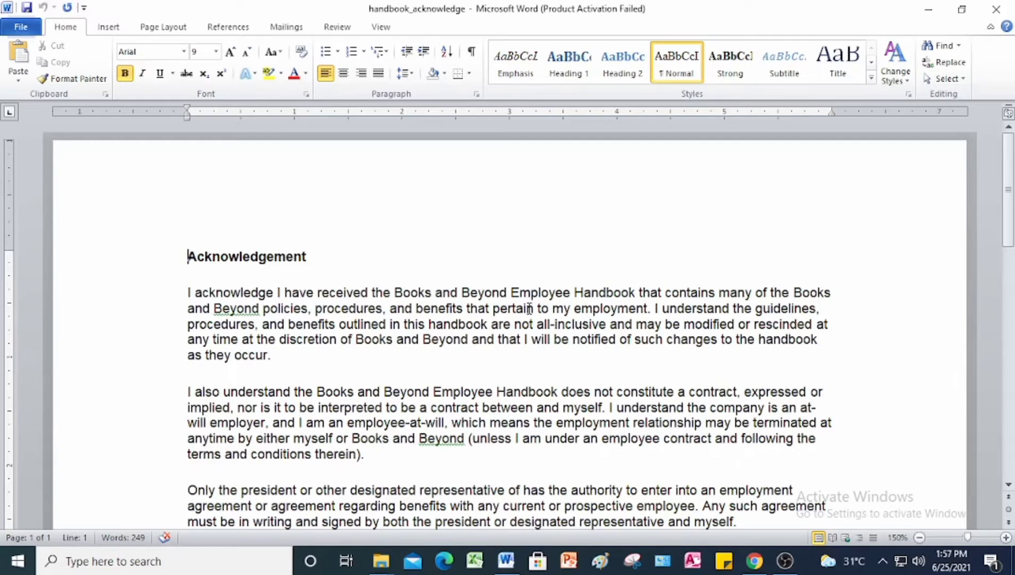
Insert the copyright symbol with the (C) AutoCorrect entry right after the first "Books and Beyond" in the first paragraph.
{"action": "left_click", "coordinate": [509, 293]}
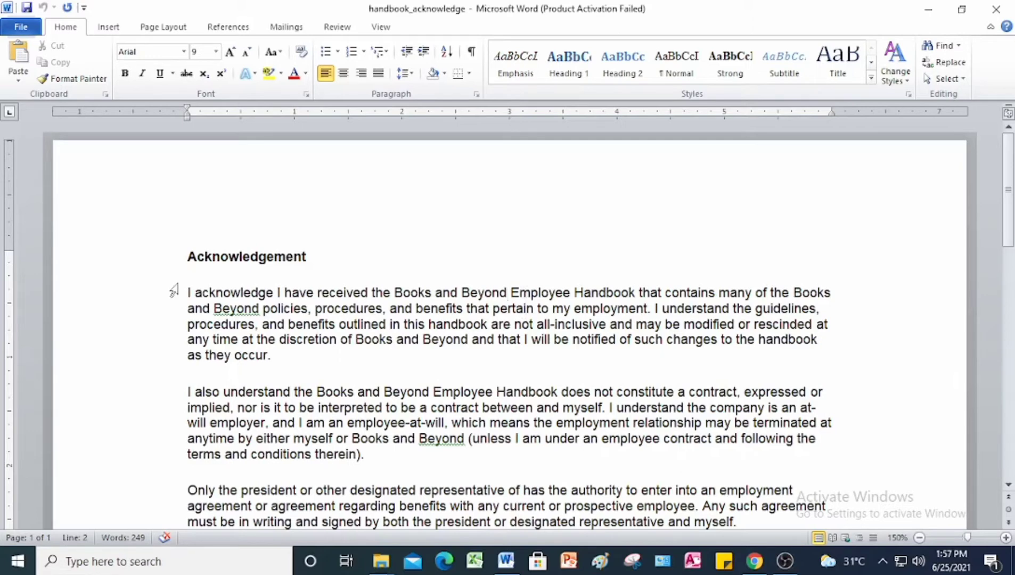
{"action": "mouse_move", "coordinate": [159, 292]}
{"action": "left_mouse_down"}
{"action": "mouse_move", "coordinate": [169, 354]}
{"action": "mouse_move", "coordinate": [145, 294]}
{"action": "left_mouse_up"}
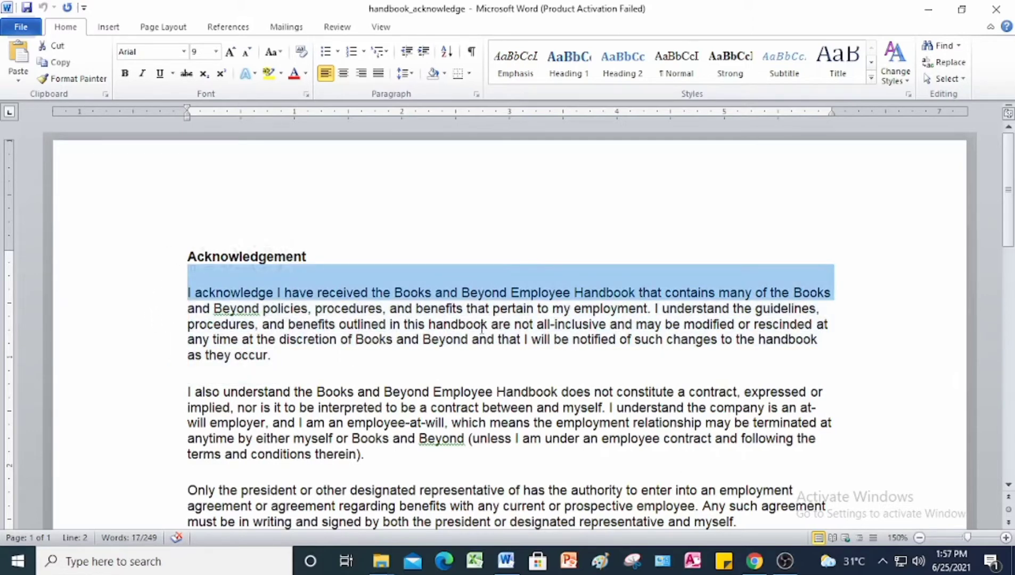
{"action": "left_click", "coordinate": [509, 293]}
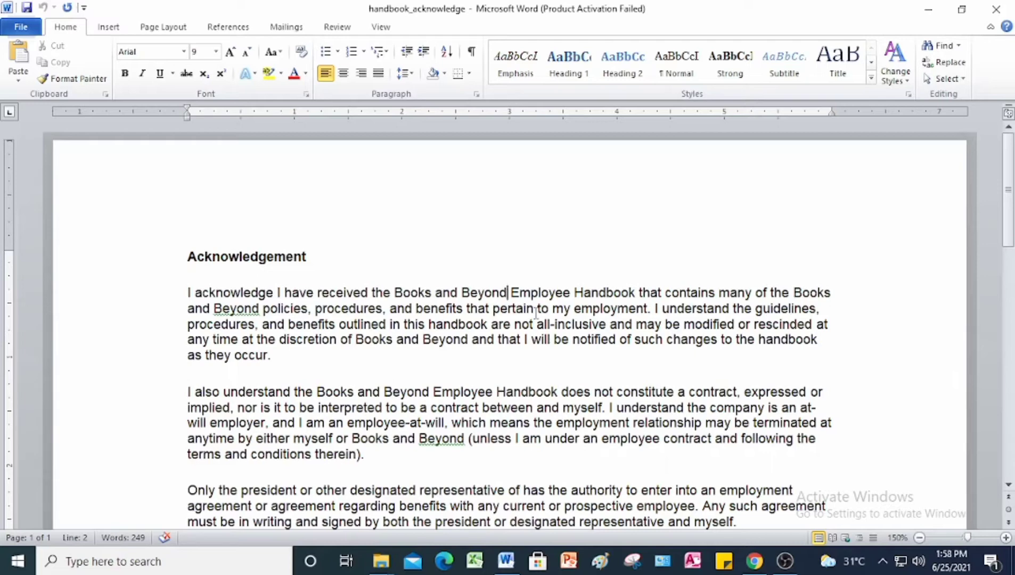
{"action": "type", "text": "("}
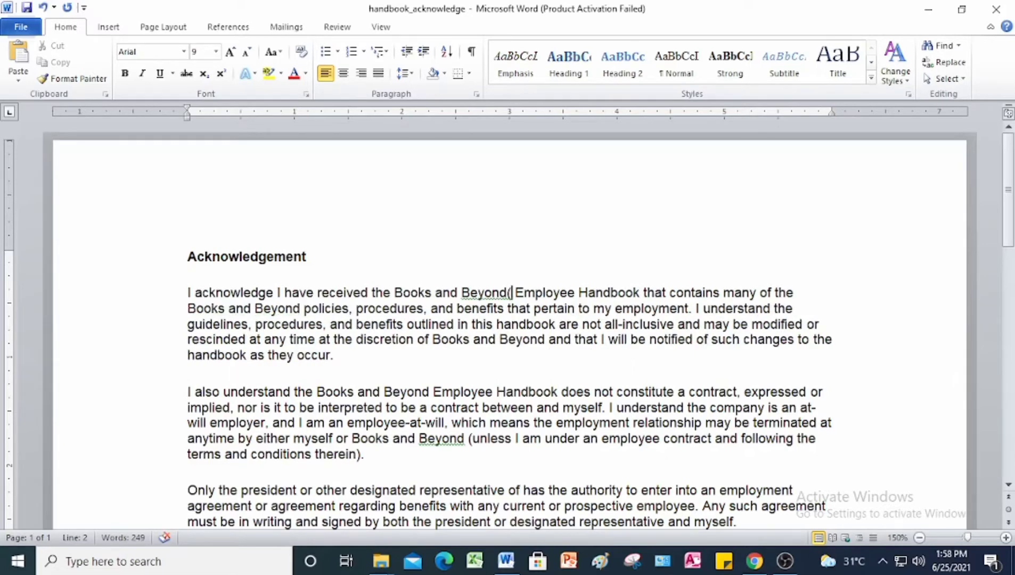
{"action": "type", "text": "C"}
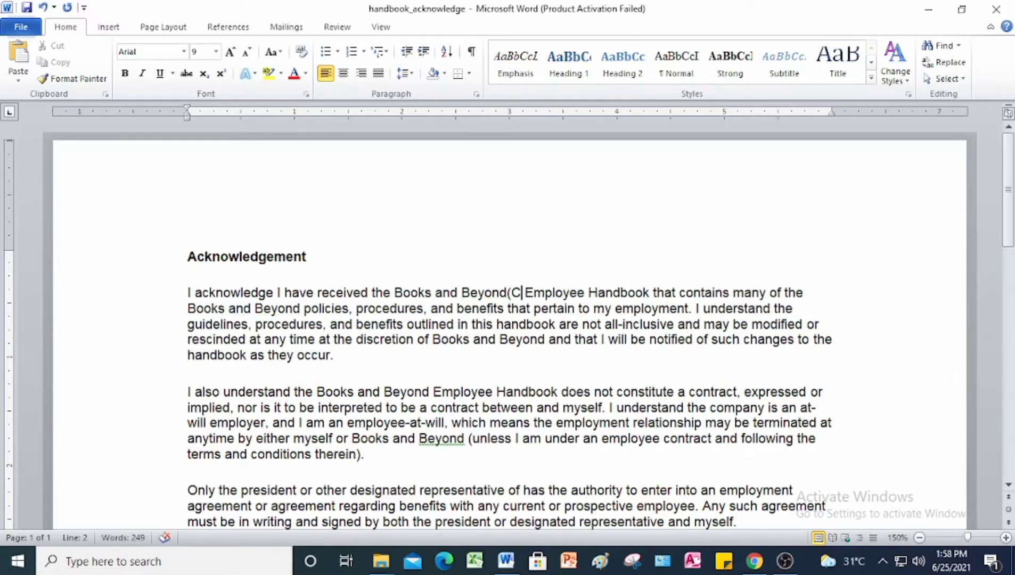
{"action": "type", "text": ")"}
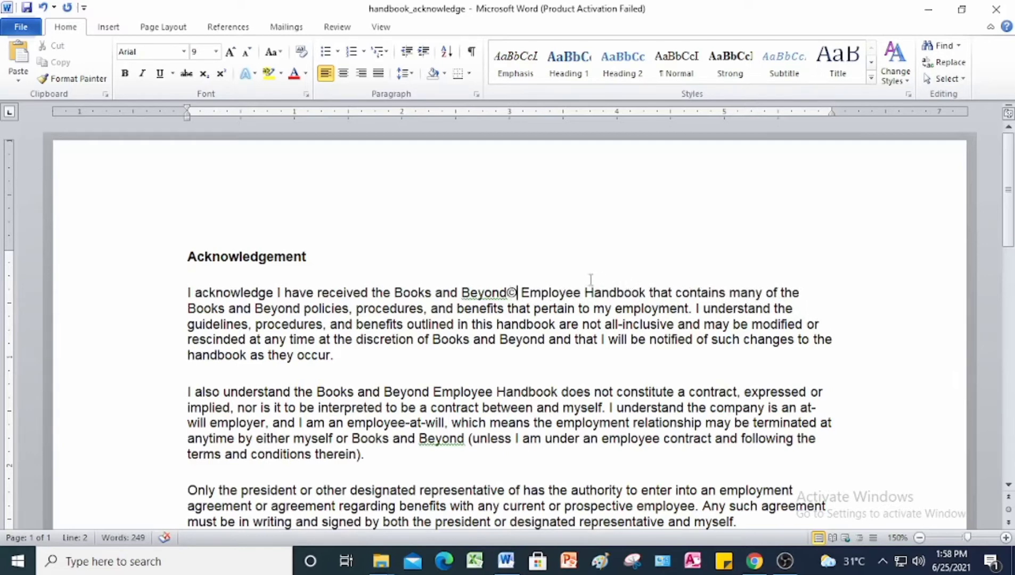
Insert the copyright symbol with the (C) AutoCorrect entry right after "Books and Beyond" in the second paragraph's first sentence.
{"action": "double_click", "coordinate": [511, 293]}
{"action": "key", "text": "ctrl+c"}
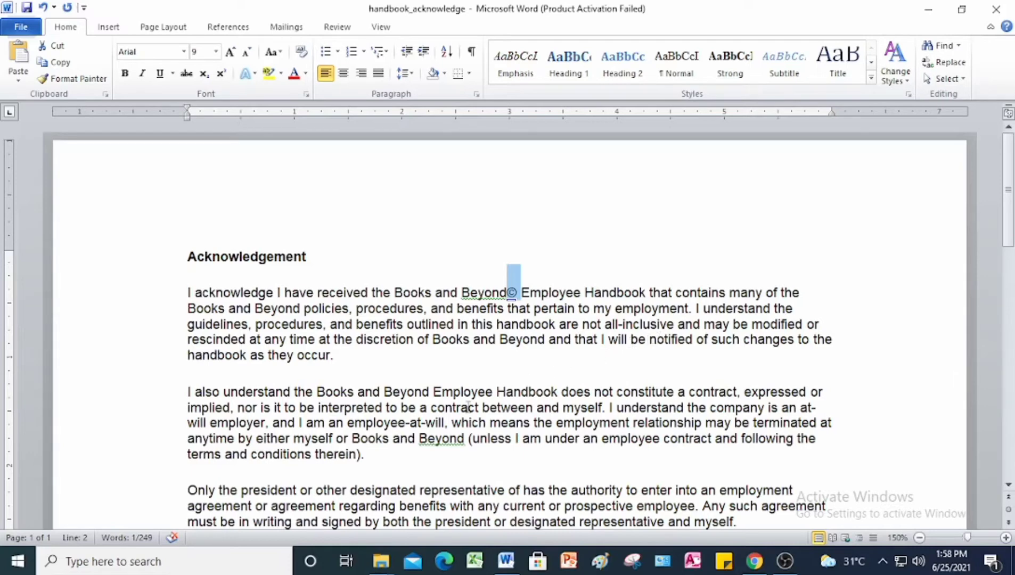
{"action": "scroll", "coordinate": [416, 408], "scroll_direction": "down", "scroll_amount": 1}
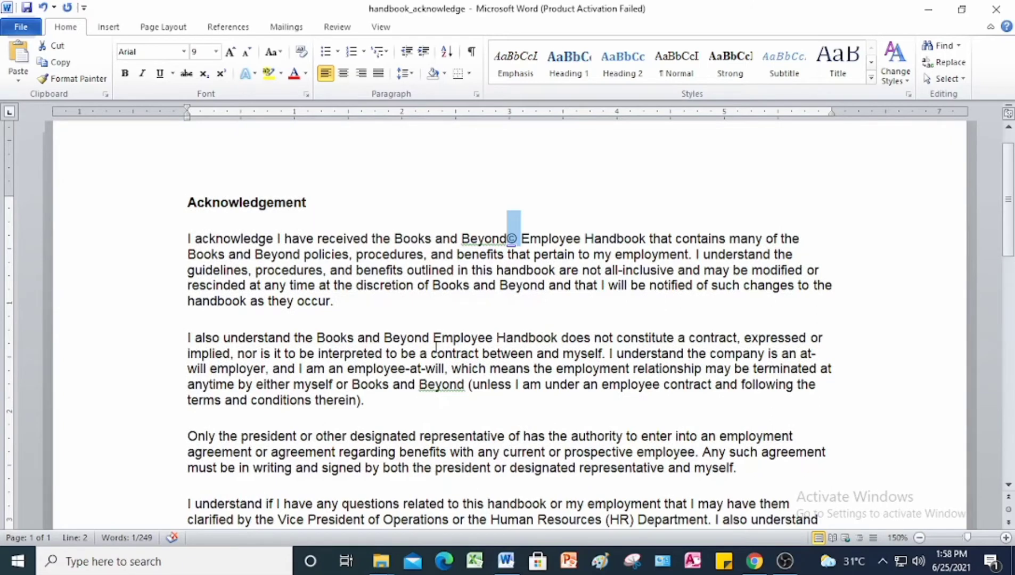
{"action": "left_click", "coordinate": [430, 338]}
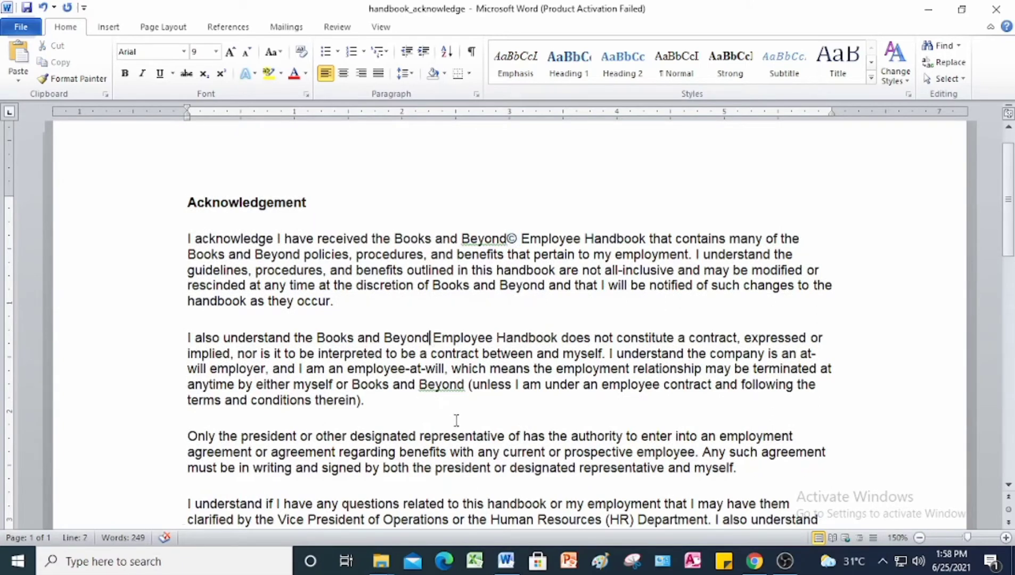
{"action": "key", "text": "ctrl+v"}
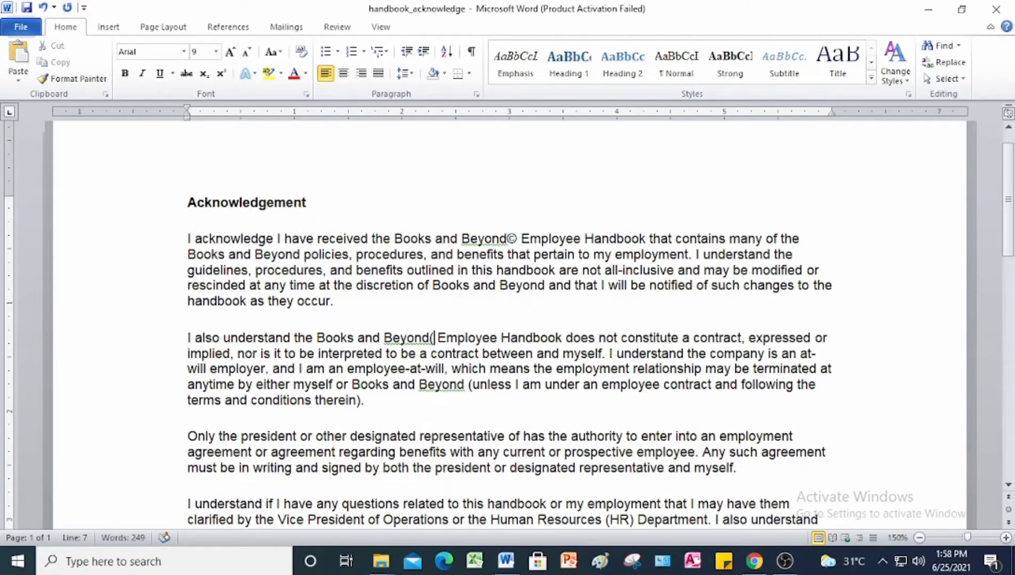
{"action": "type", "text": "c)"}
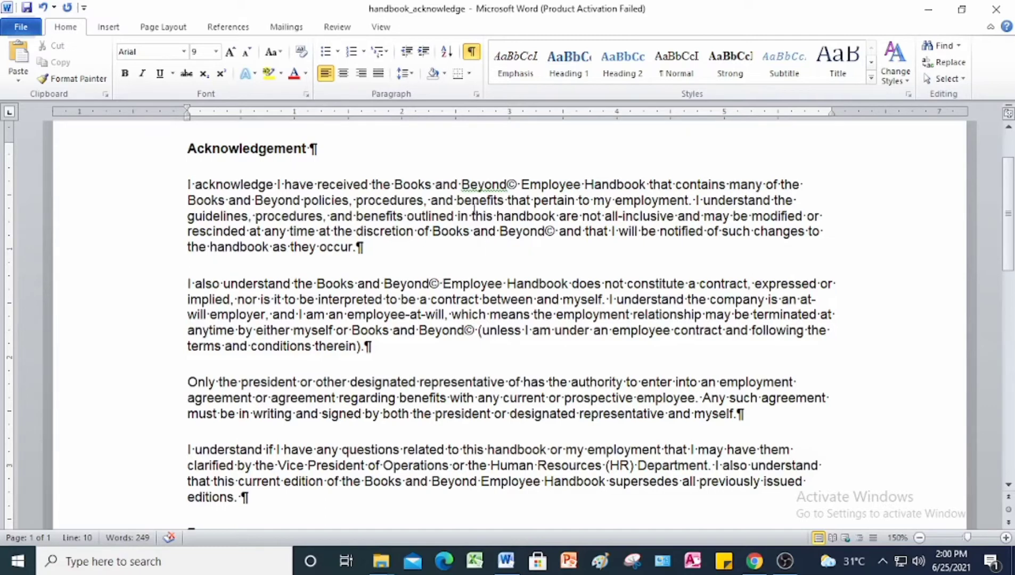
Check the "Books and Beyond" occurrences in the first two paragraphs for the copyright symbol.
{"action": "left_click_drag", "start_coordinate": [396, 187], "coordinate": [507, 185]}
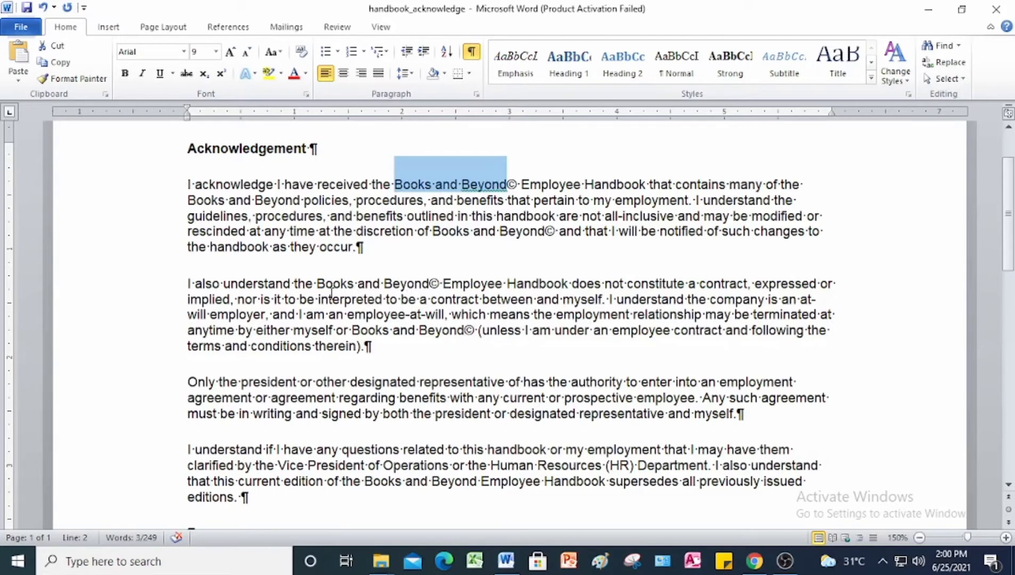
{"action": "left_click_drag", "start_coordinate": [318, 283], "coordinate": [430, 284]}
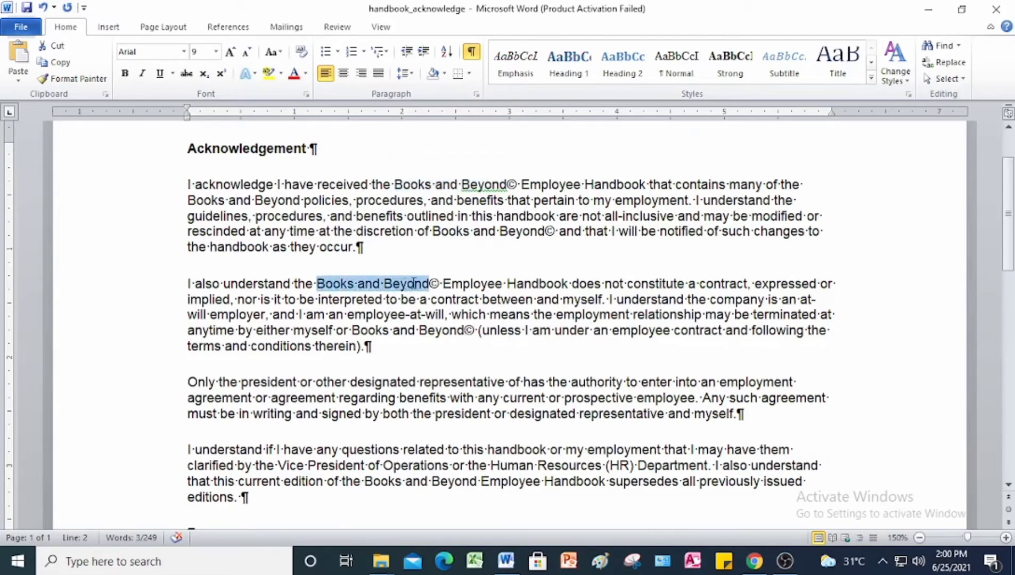
{"action": "left_click_drag", "start_coordinate": [352, 331], "coordinate": [438, 334]}
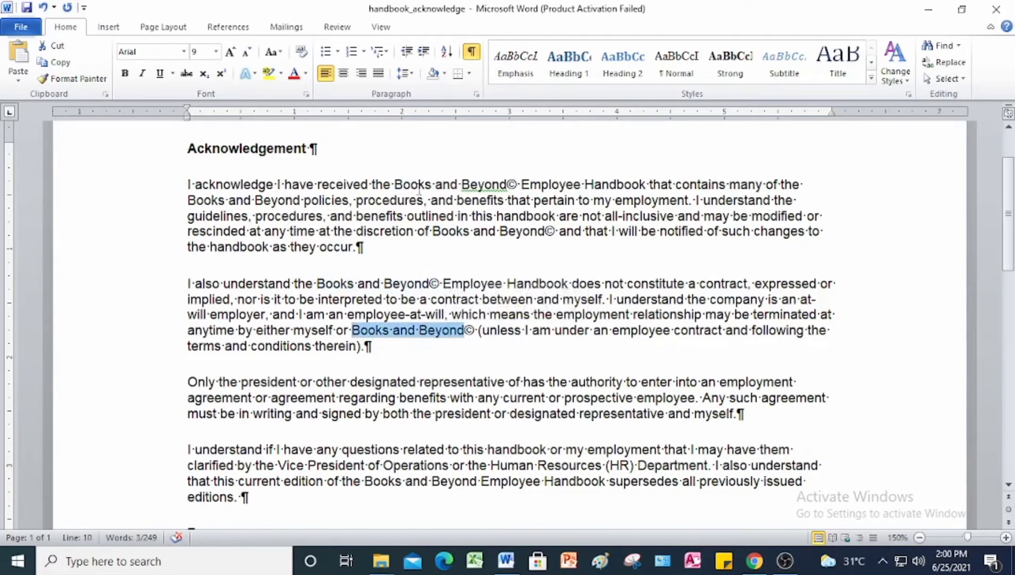
{"action": "left_click_drag", "start_coordinate": [395, 186], "coordinate": [533, 201]}
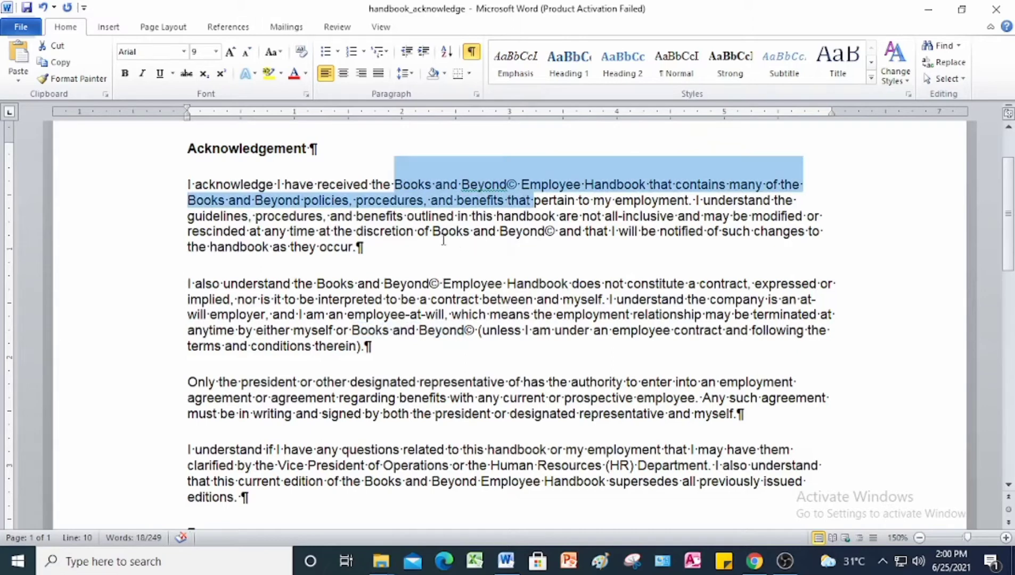
{"action": "left_click_drag", "start_coordinate": [432, 232], "coordinate": [558, 233]}
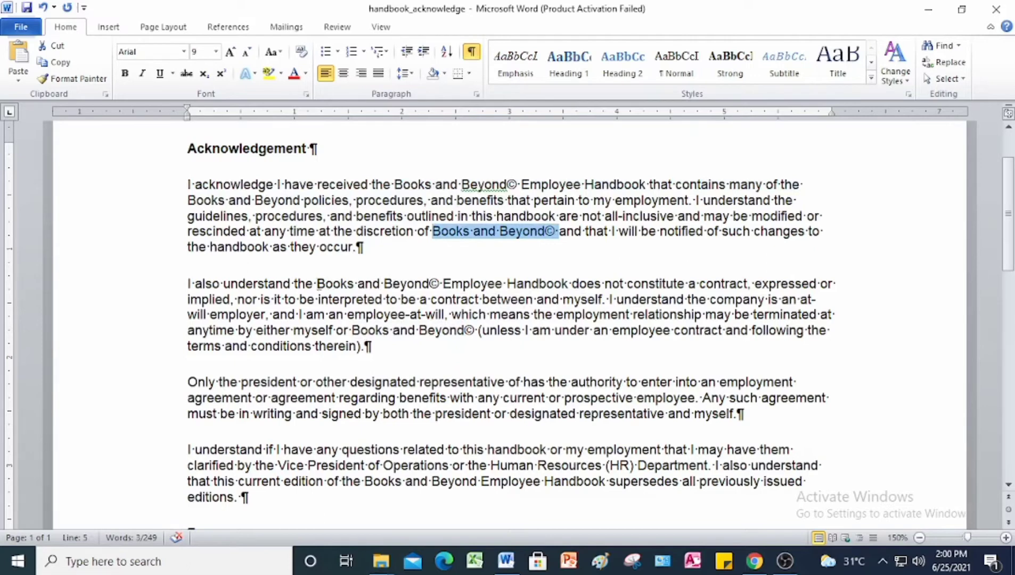
{"action": "left_click_drag", "start_coordinate": [318, 284], "coordinate": [445, 284]}
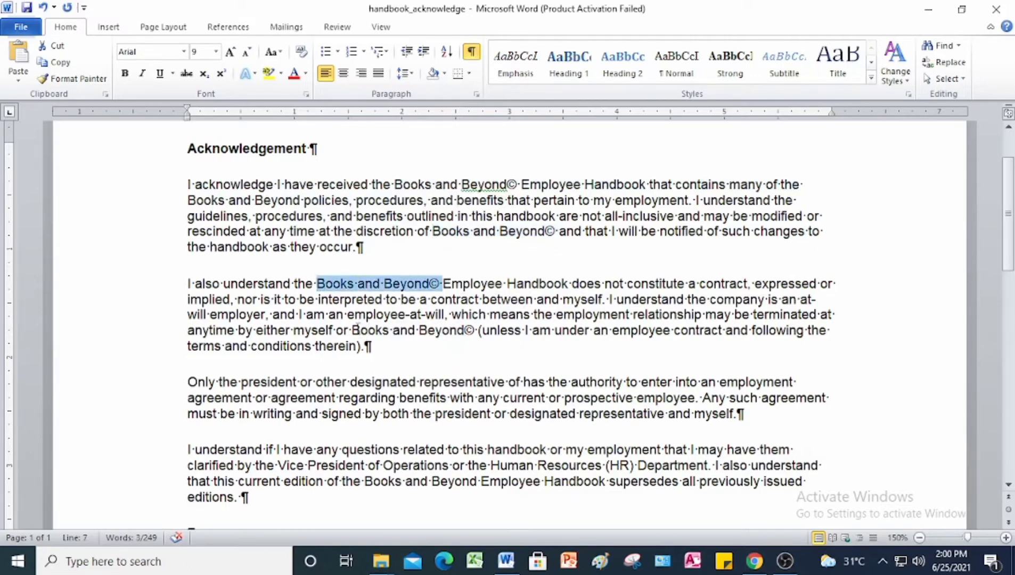
{"action": "left_click_drag", "start_coordinate": [353, 330], "coordinate": [478, 330]}
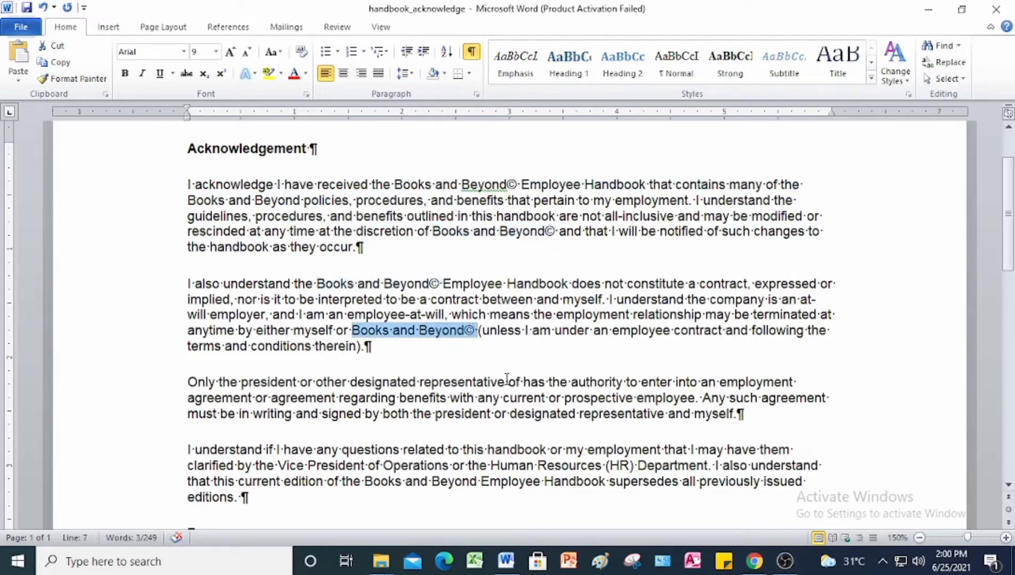
{"action": "left_click", "coordinate": [484, 382]}
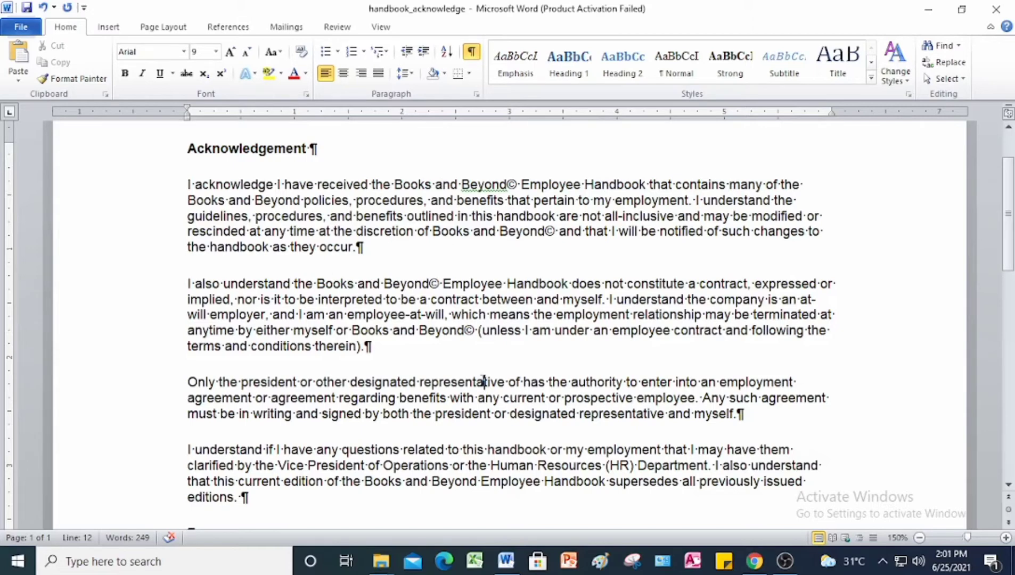
Save the document as handbook_acknowledge_update in the Wordprocessing Project 9 folder and close it.
{"action": "left_click", "coordinate": [18, 30]}
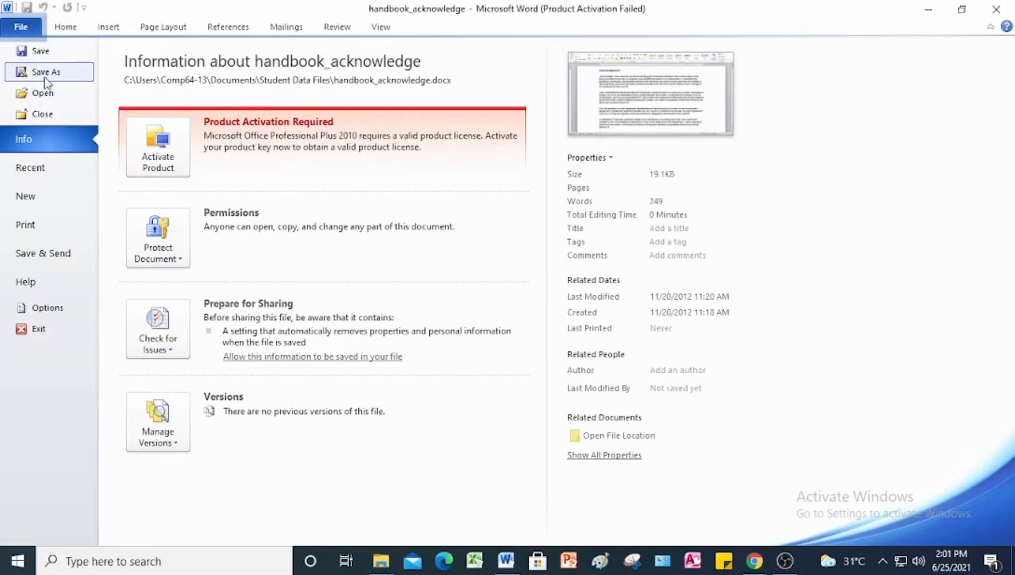
{"action": "left_click", "coordinate": [43, 75]}
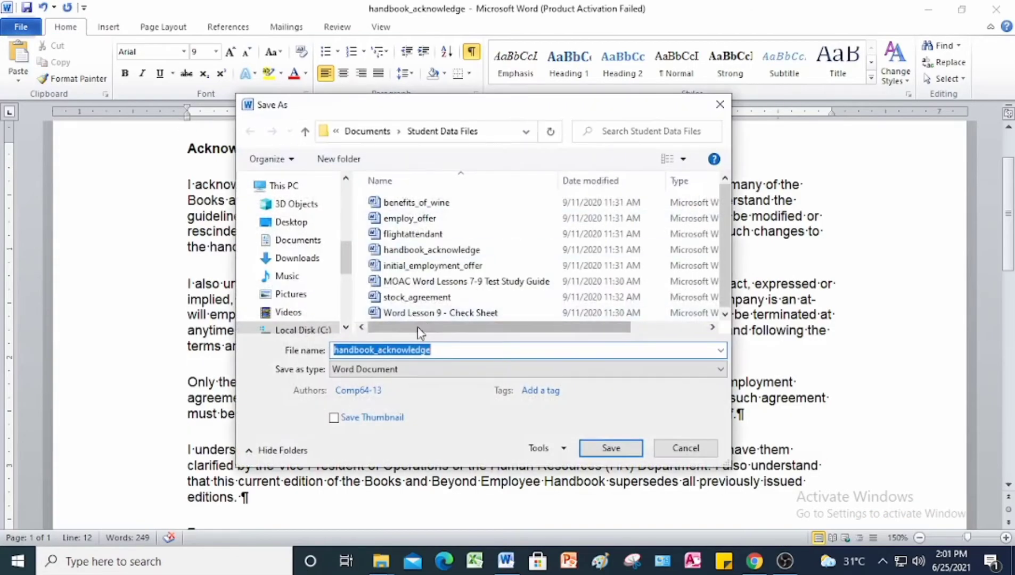
{"action": "left_click", "coordinate": [314, 242]}
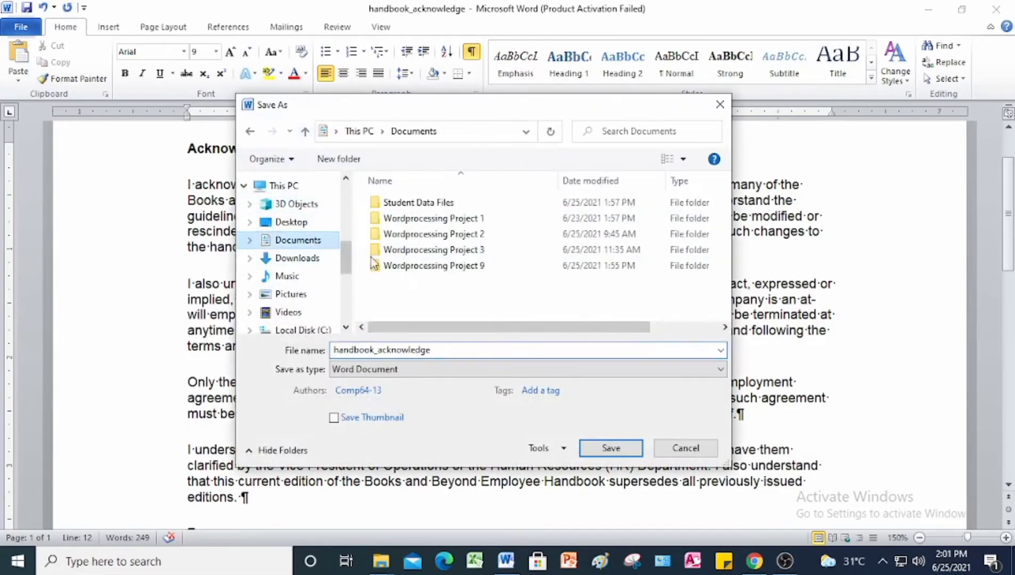
{"action": "double_click", "coordinate": [442, 266]}
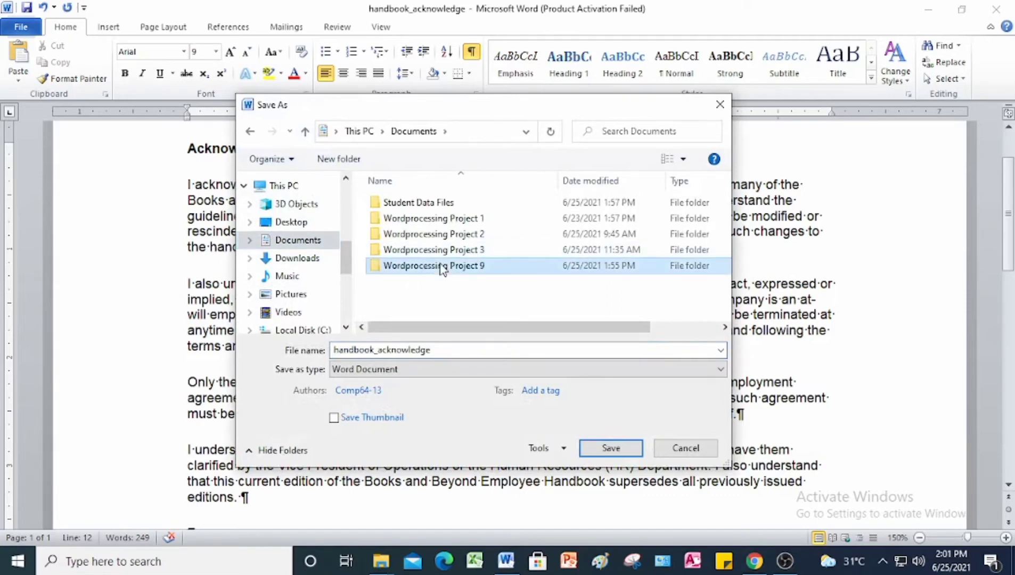
{"action": "double_click", "coordinate": [436, 352]}
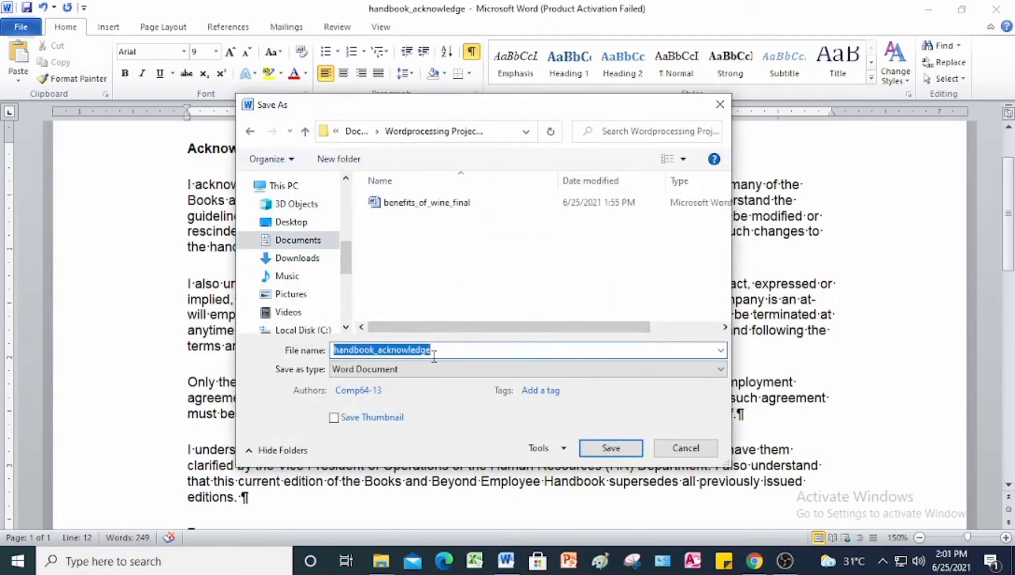
{"action": "left_click", "coordinate": [438, 351]}
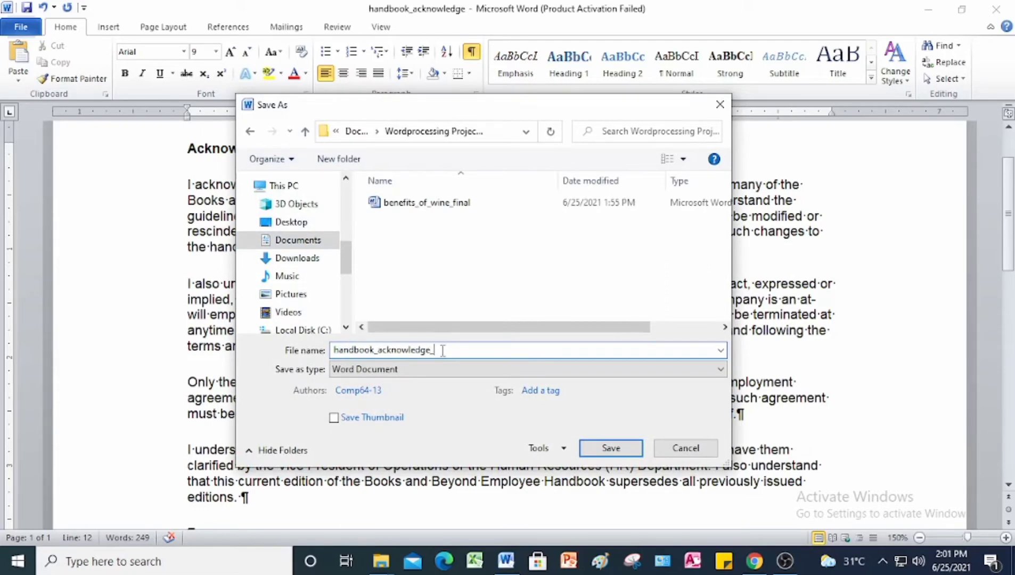
{"action": "type", "text": "_update"}
{"action": "left_click", "coordinate": [625, 449]}
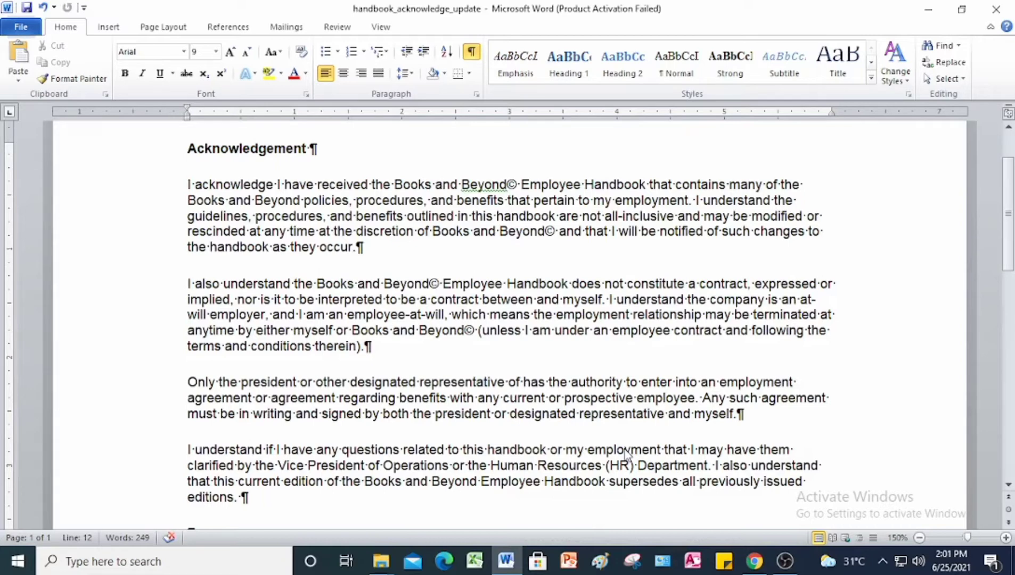
{"action": "left_click", "coordinate": [20, 27]}
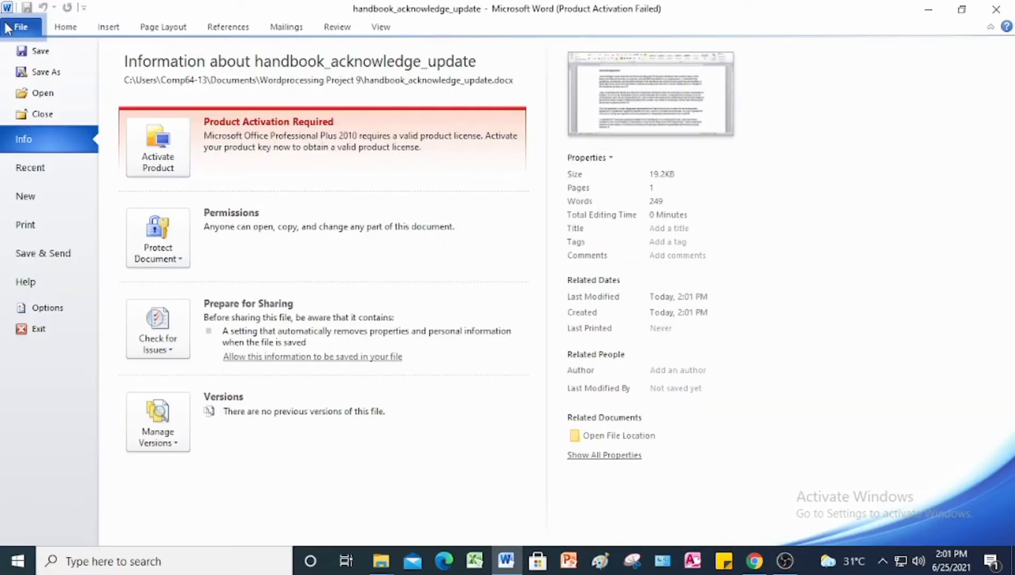
{"action": "left_click", "coordinate": [39, 113]}
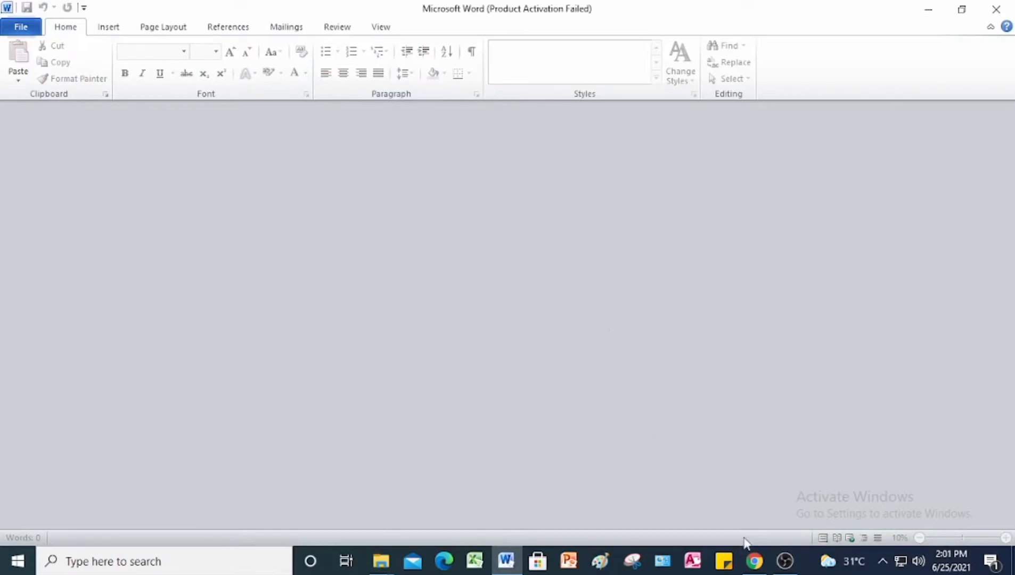
Switch to Chrome and review the Project 9-3 instructions for commenting on the Books and Beyond handbook.
{"action": "left_click", "coordinate": [755, 561]}
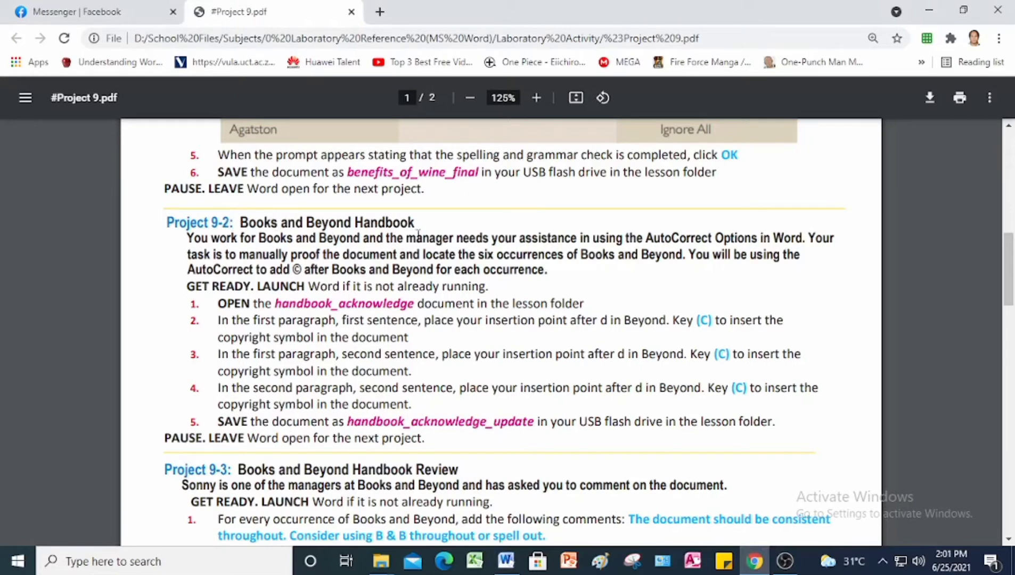
{"action": "scroll", "coordinate": [434, 235], "scroll_direction": "down", "scroll_amount": 3}
{"action": "scroll", "coordinate": [434, 235], "scroll_direction": "down", "scroll_amount": 2}
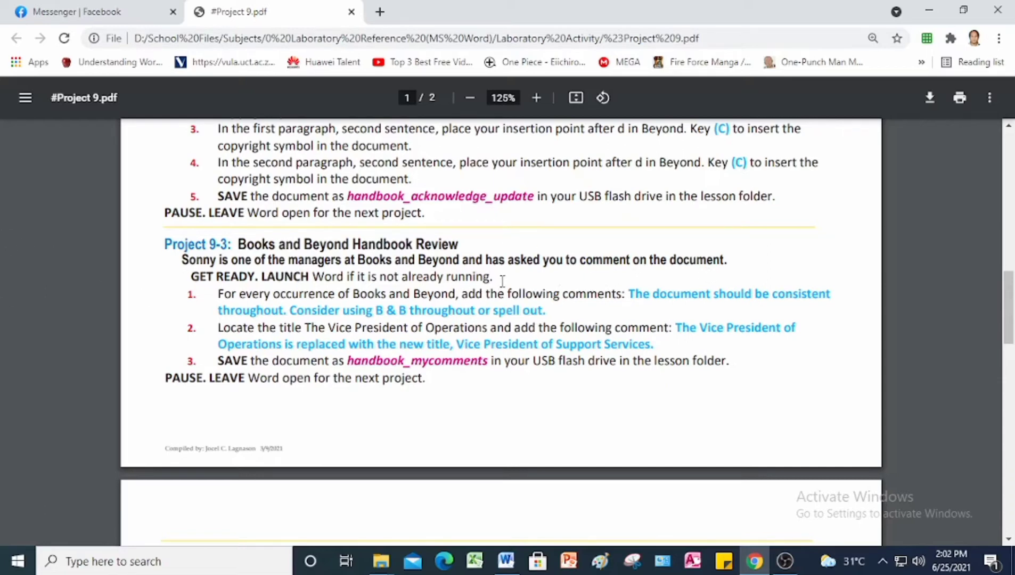
Switch back to Word and open handbook_acknowledge_update from the Wordprocessing Project 9 folder.
{"action": "left_click", "coordinate": [506, 562]}
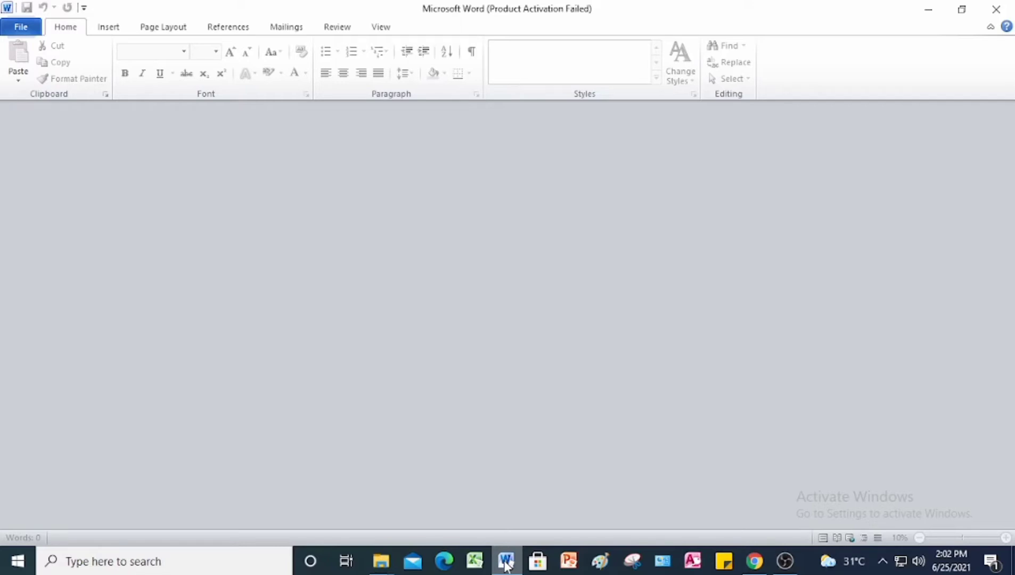
{"action": "left_click", "coordinate": [24, 27]}
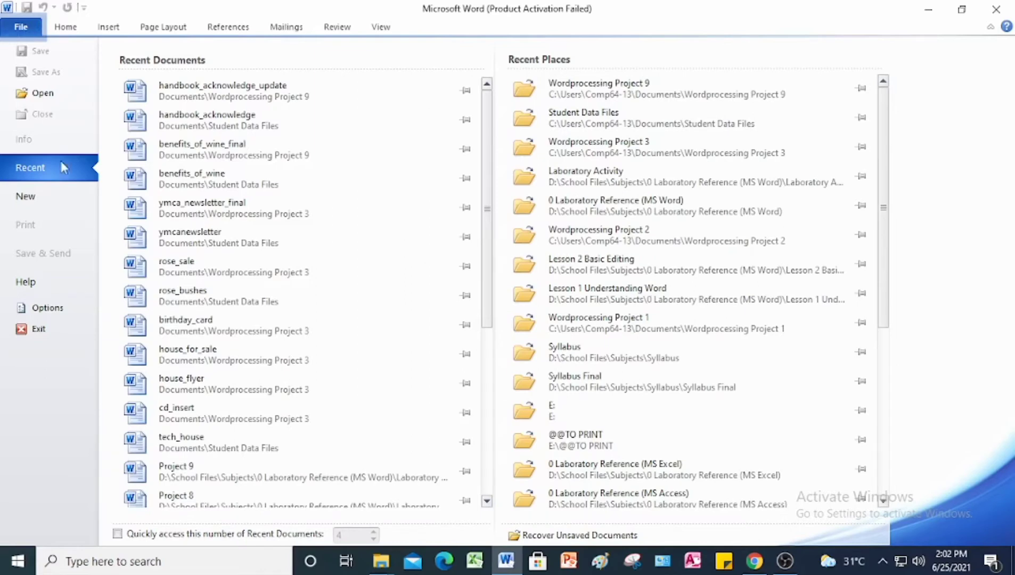
{"action": "left_click", "coordinate": [72, 100]}
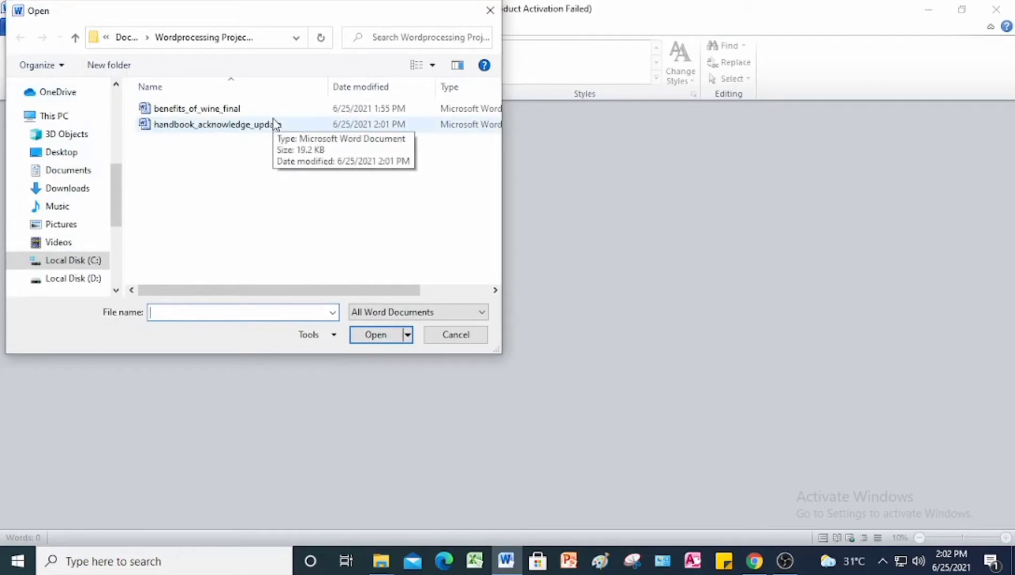
{"action": "left_click_drag", "start_coordinate": [116, 204], "coordinate": [117, 229]}
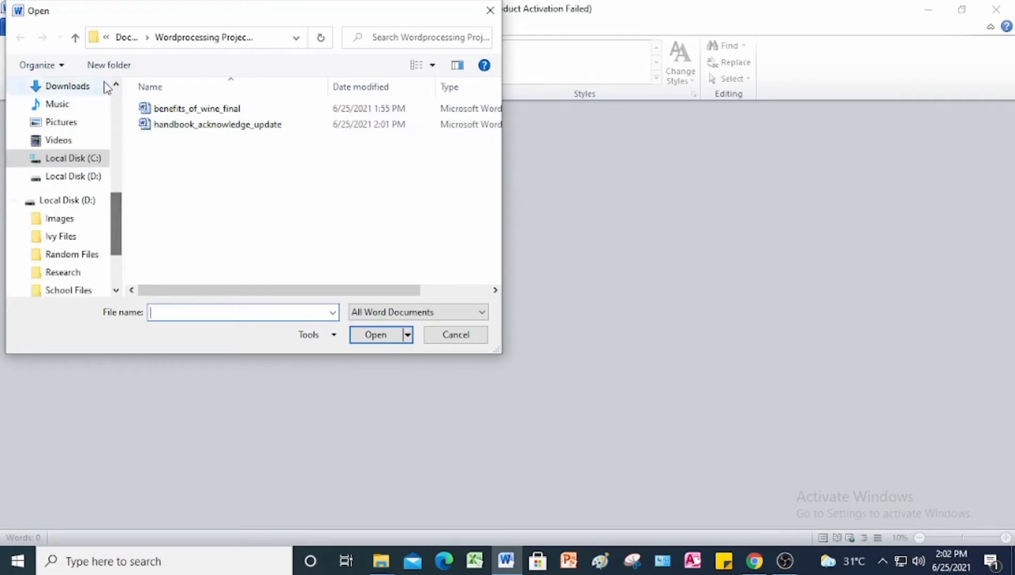
{"action": "left_click", "coordinate": [76, 39]}
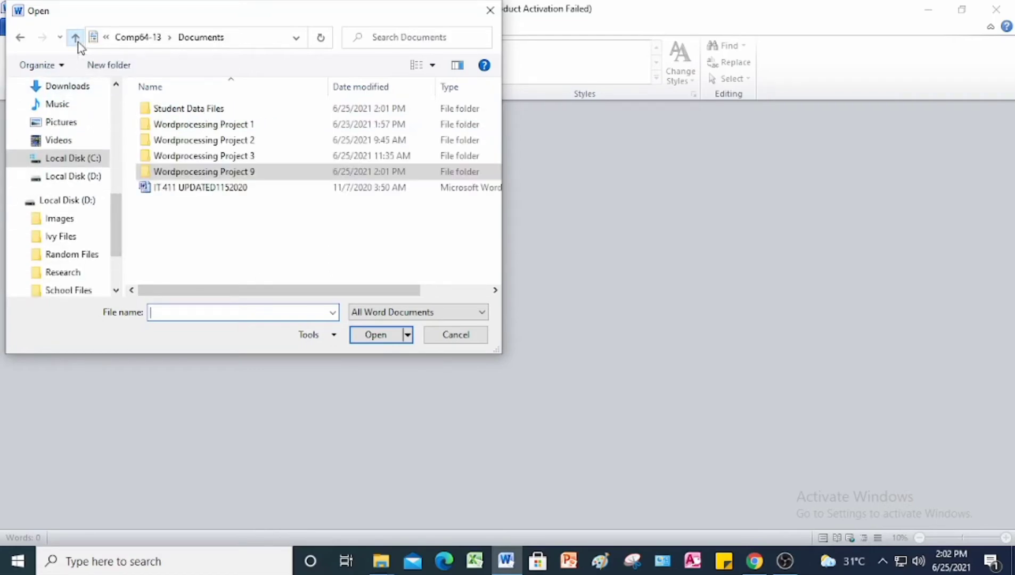
{"action": "double_click", "coordinate": [190, 112]}
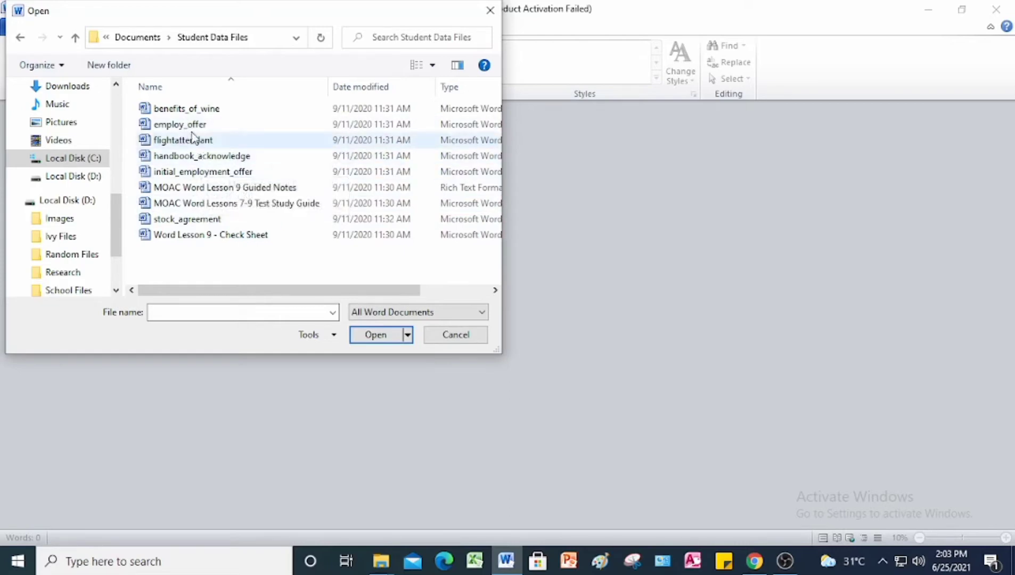
{"action": "left_click", "coordinate": [21, 38]}
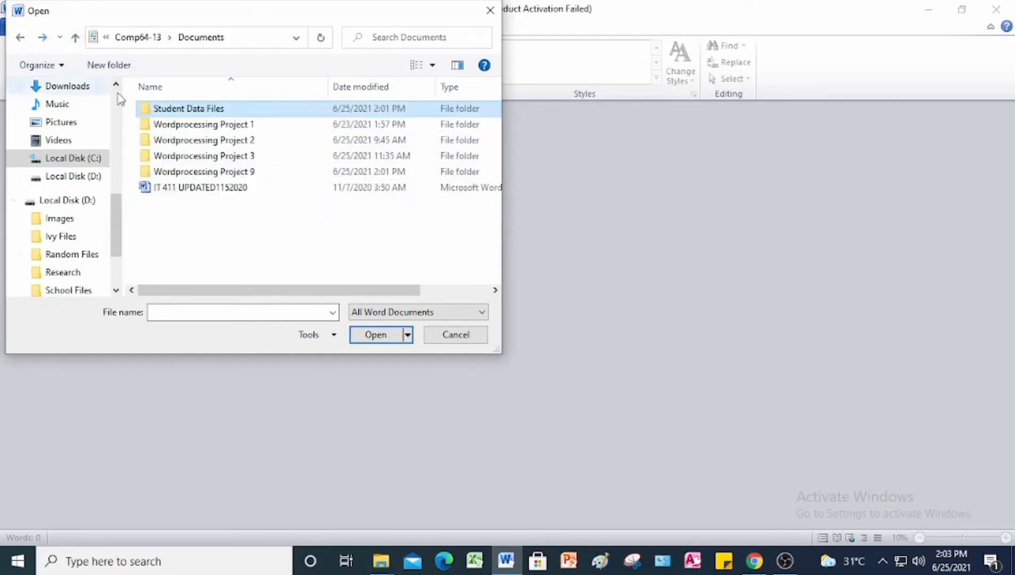
{"action": "double_click", "coordinate": [211, 111]}
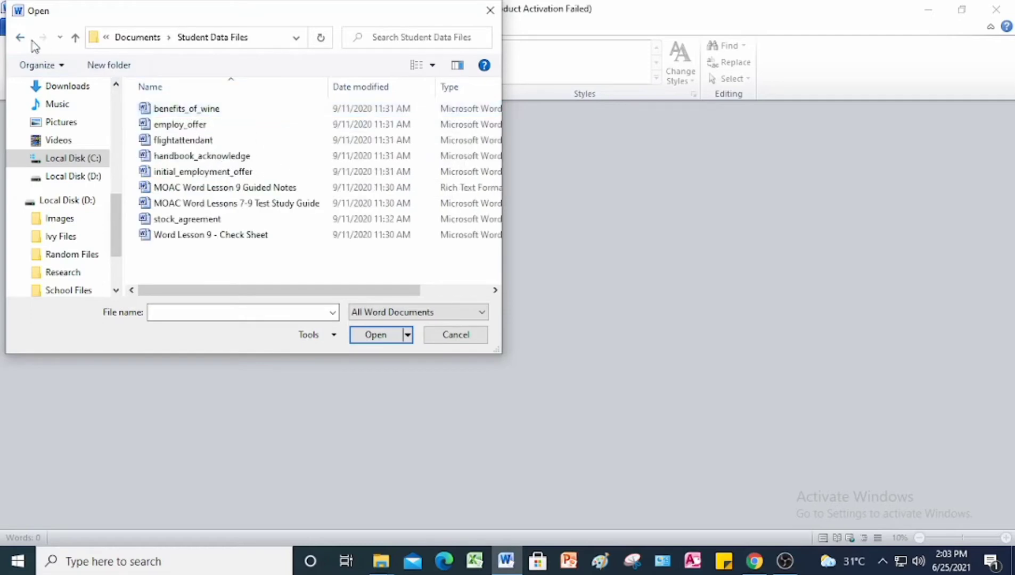
{"action": "left_click", "coordinate": [75, 38]}
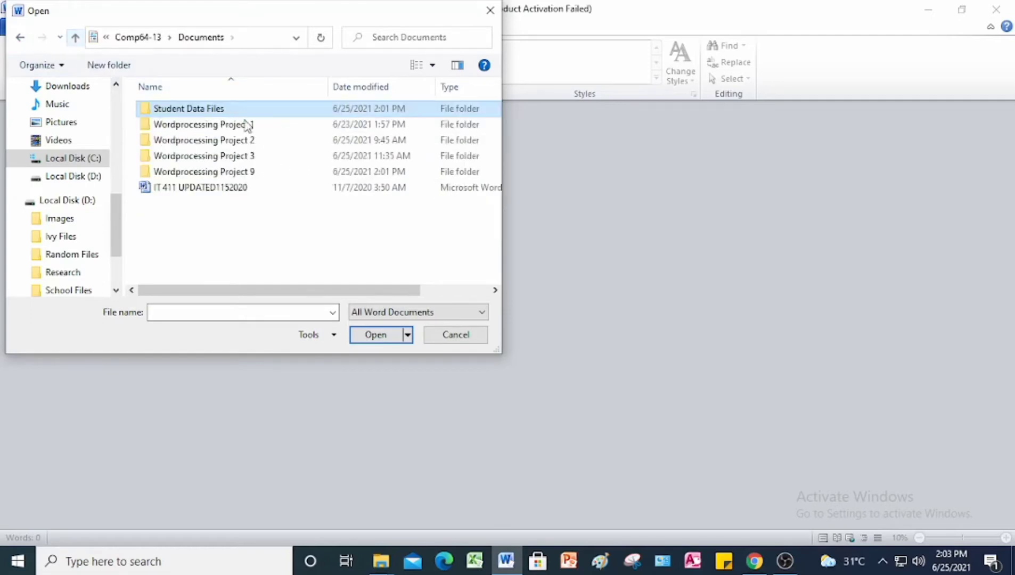
{"action": "double_click", "coordinate": [246, 173]}
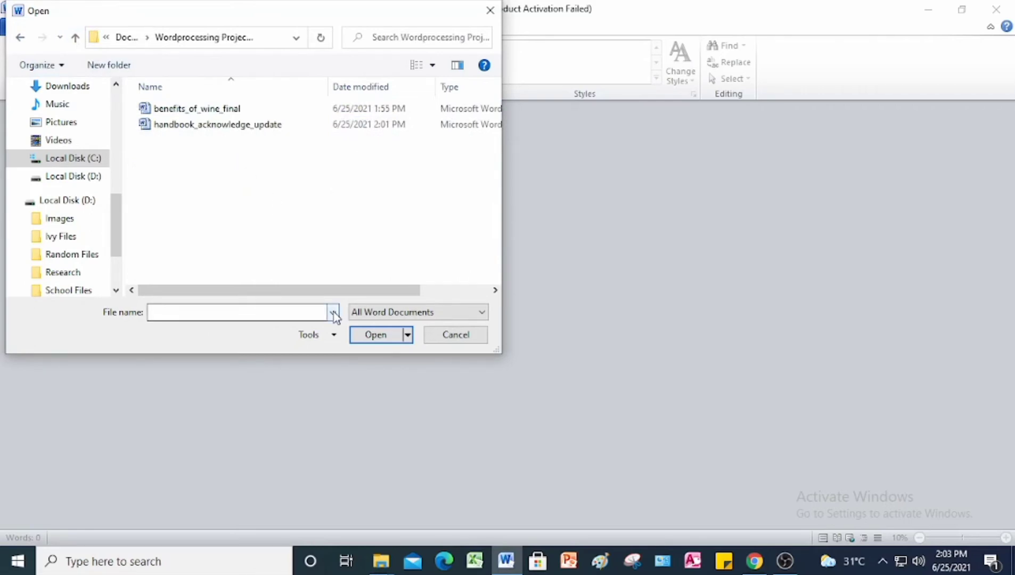
{"action": "left_click", "coordinate": [226, 128]}
{"action": "left_click", "coordinate": [379, 335]}
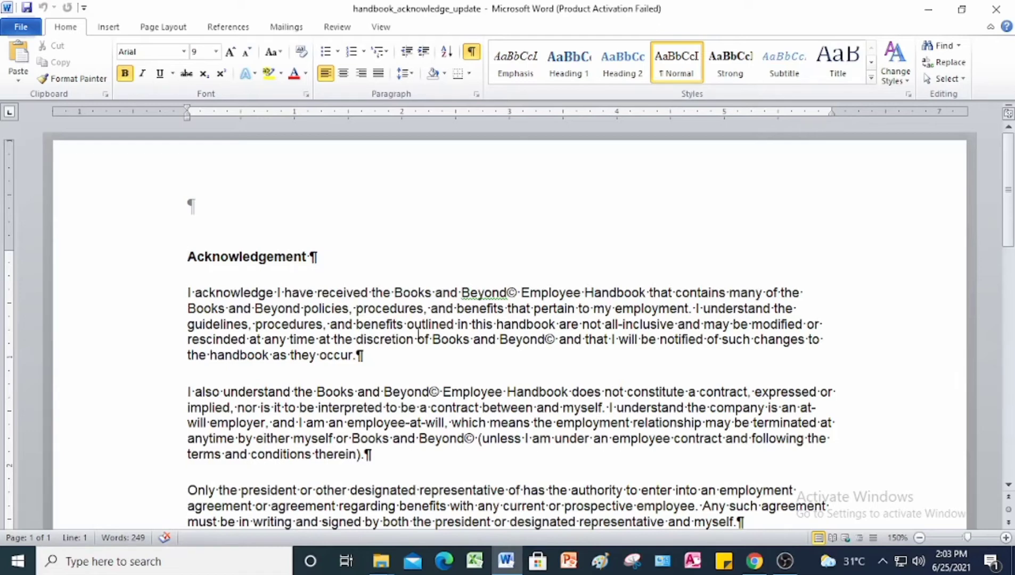
Comment on the first "Books and Beyond": "The document should be consistent throughout. Consider using B&B throughout or spell out".
{"action": "left_click", "coordinate": [519, 292]}
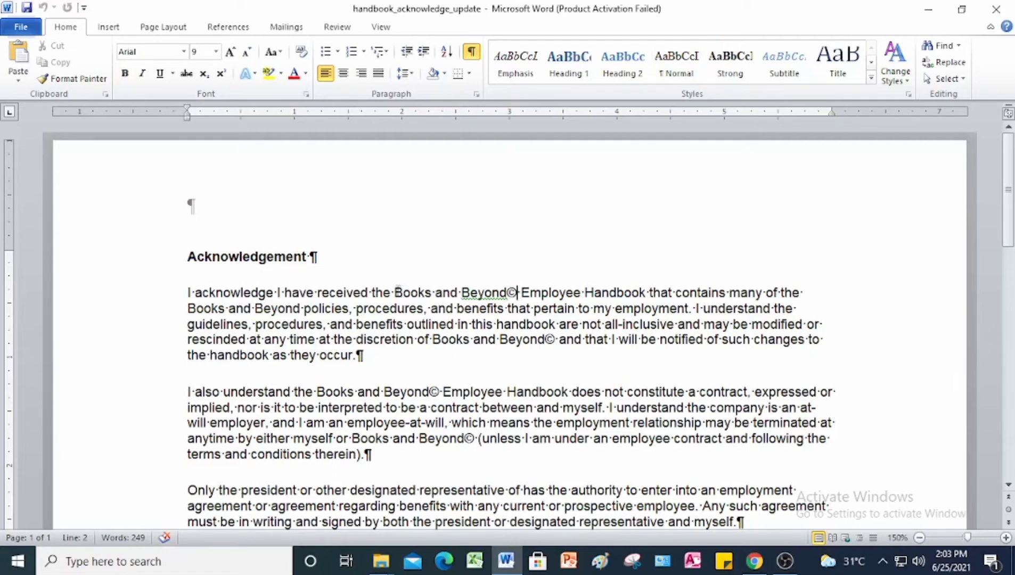
{"action": "left_click_drag", "start_coordinate": [395, 292], "coordinate": [513, 296]}
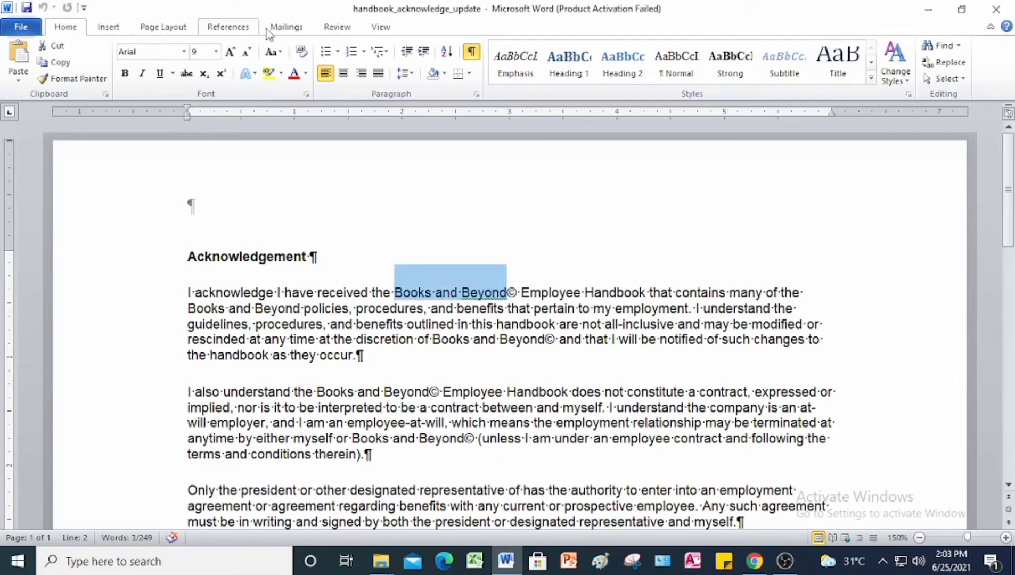
{"action": "left_click", "coordinate": [336, 27]}
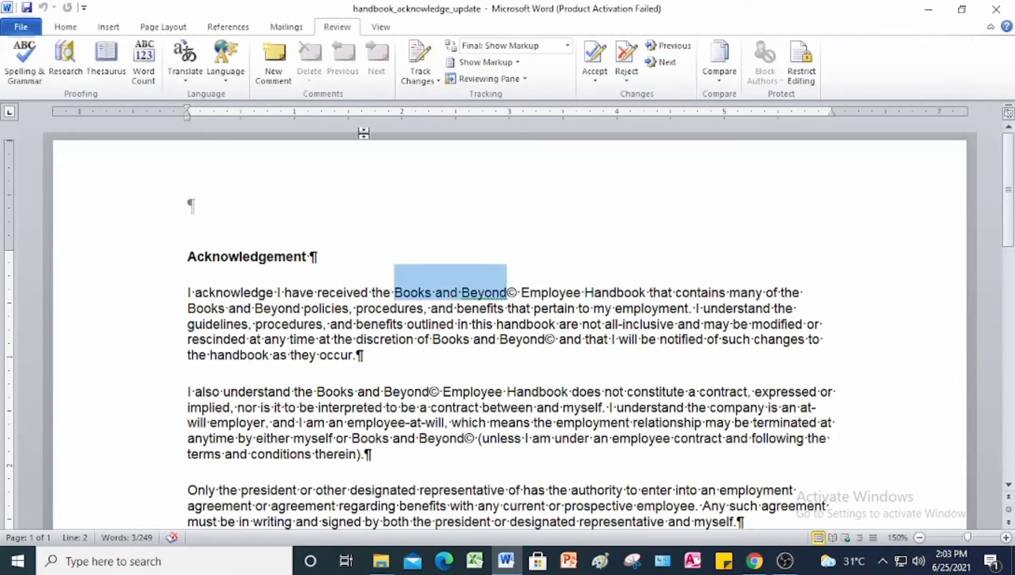
{"action": "left_click", "coordinate": [275, 75]}
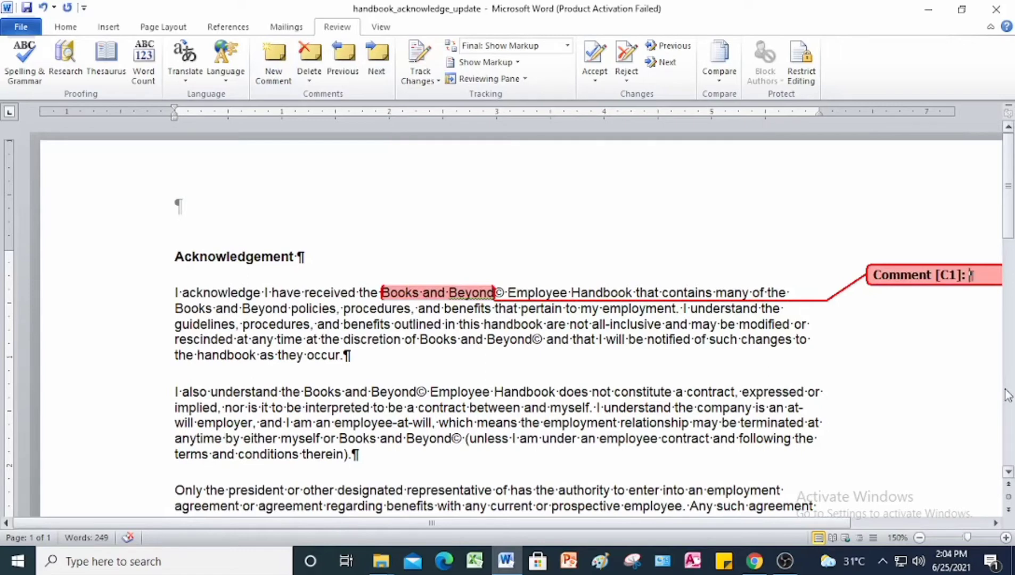
{"action": "type", "text": "The do"}
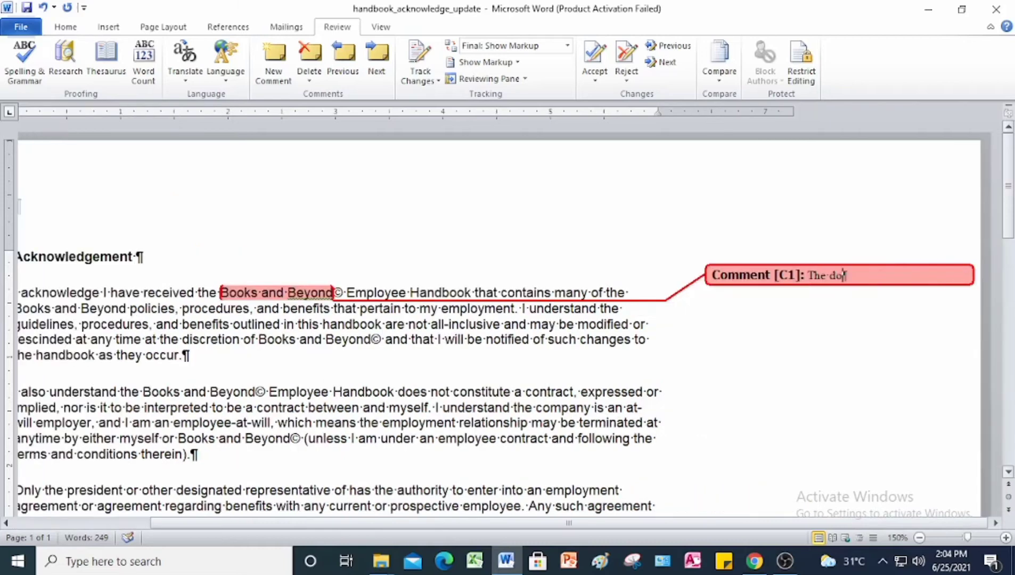
{"action": "type", "text": "cument should be"}
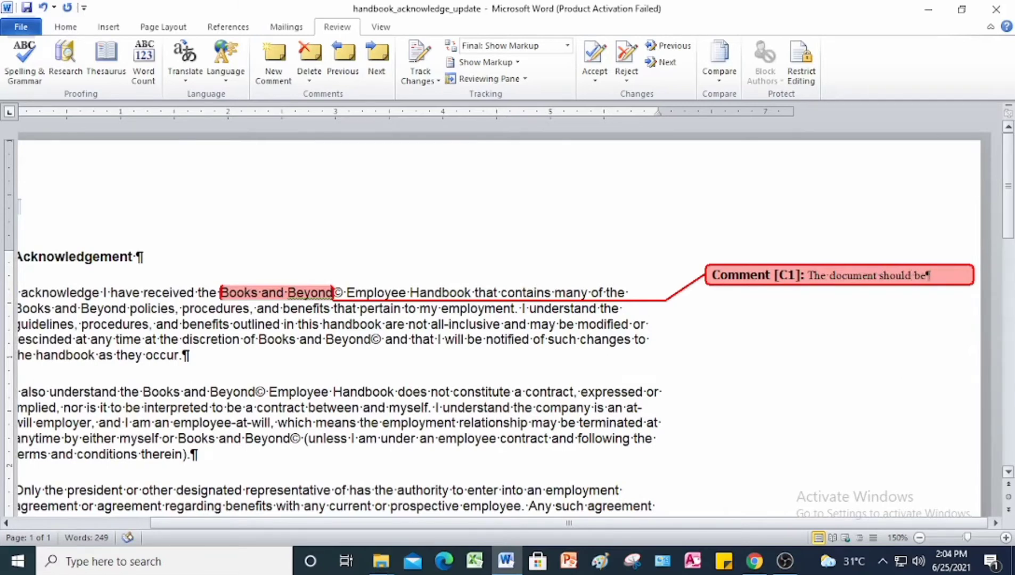
{"action": "type", "text": " consistent"}
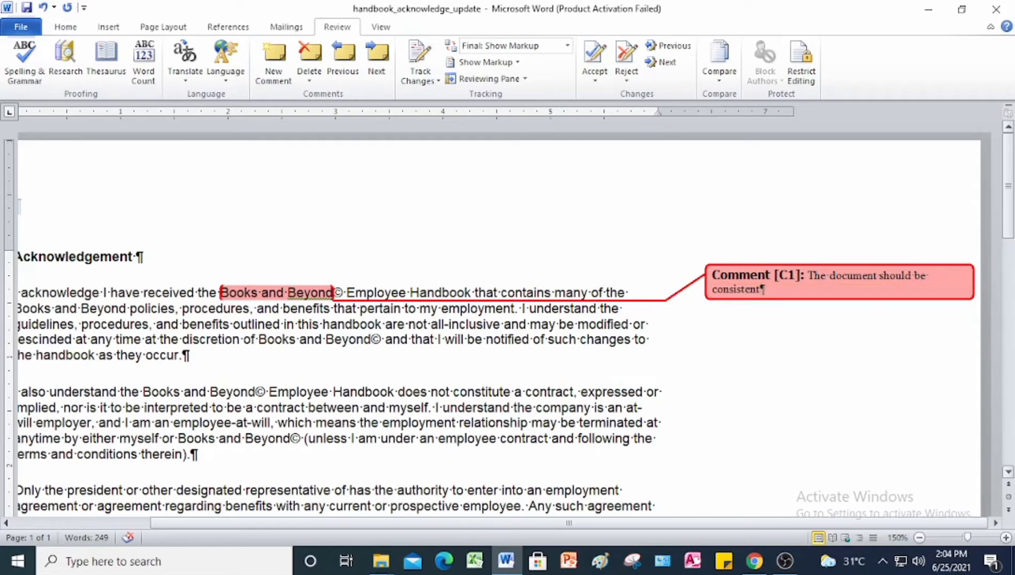
{"action": "type", "text": " throughout. Consider"}
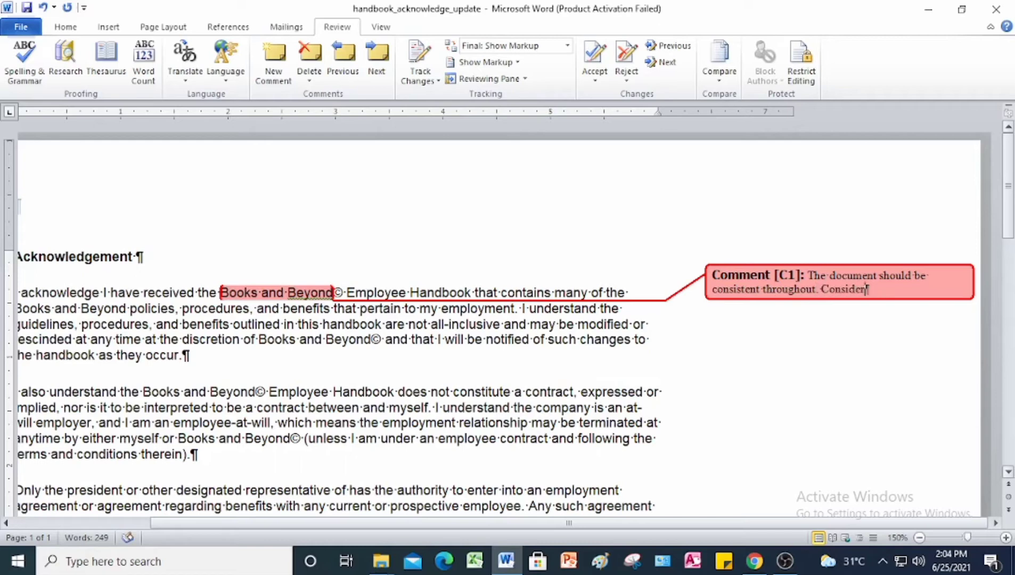
{"action": "type", "text": " using B&B"}
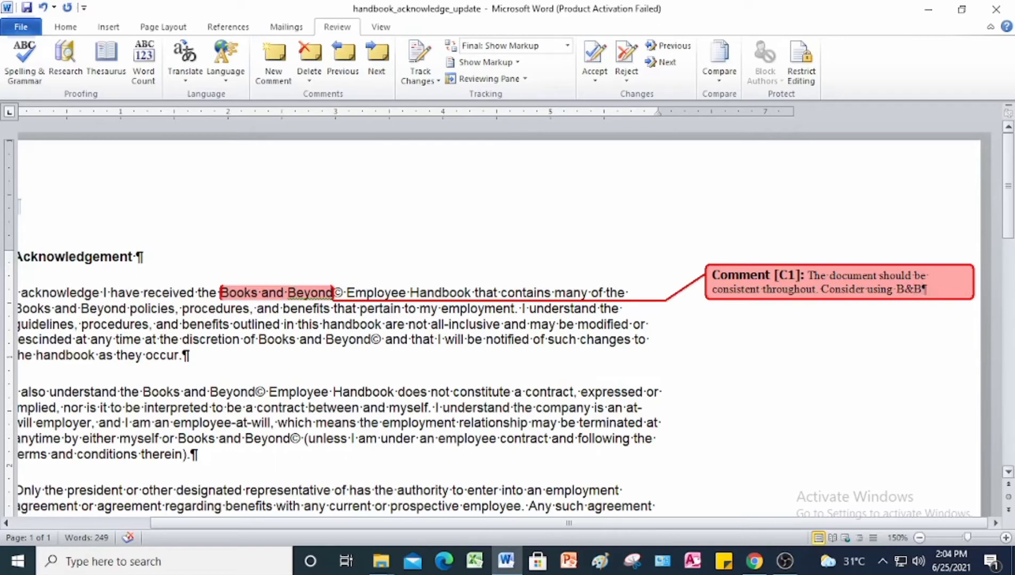
{"action": "type", "text": " throughout "}
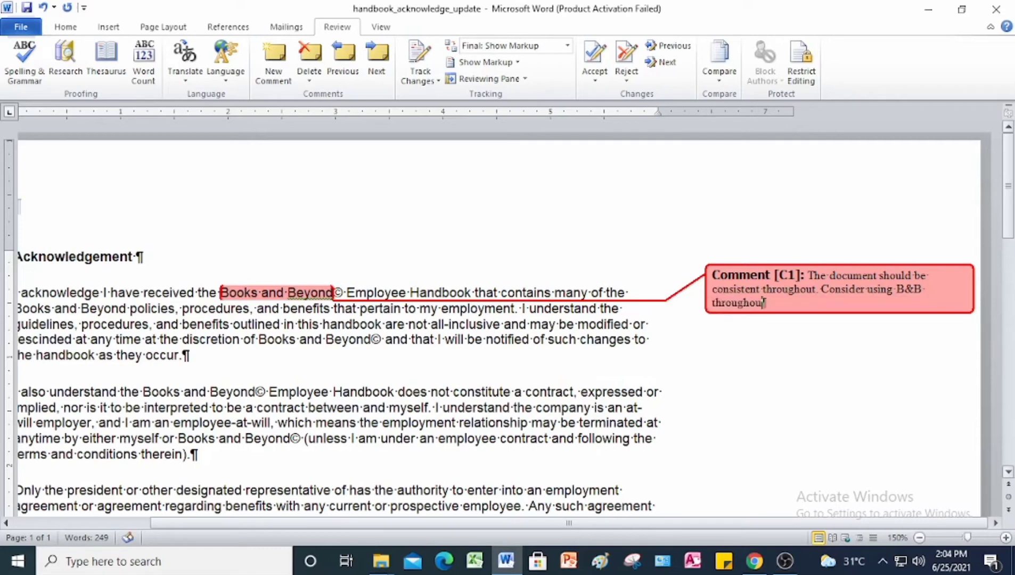
{"action": "type", "text": "or spell out"}
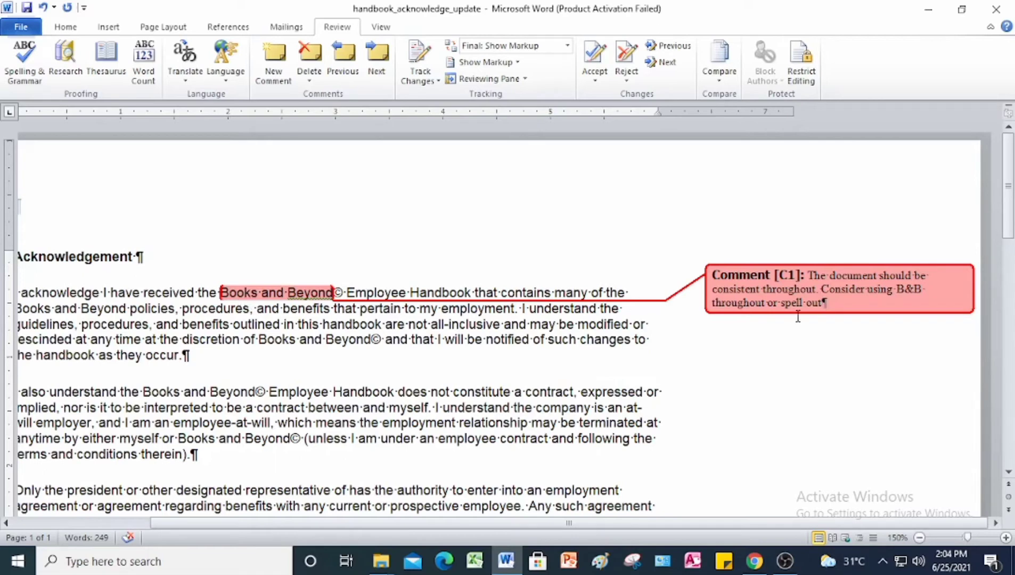
Copy the first comment's text into a new comment on "Books and Beyond©" after "at the discretion of" in the first paragraph.
{"action": "left_click_drag", "start_coordinate": [828, 302], "coordinate": [794, 275]}
{"action": "key", "text": "ctrl+c"}
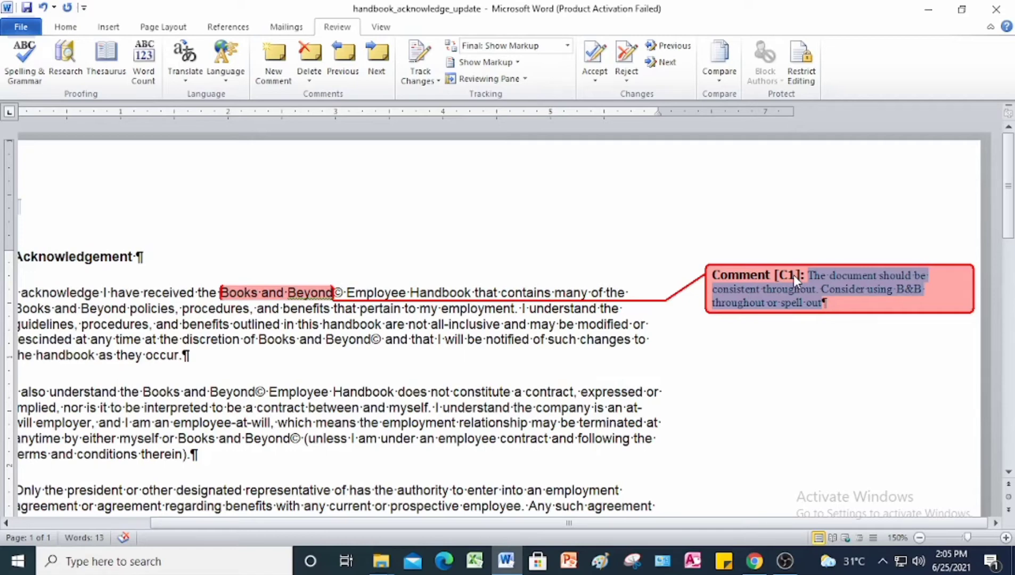
{"action": "left_click", "coordinate": [468, 341]}
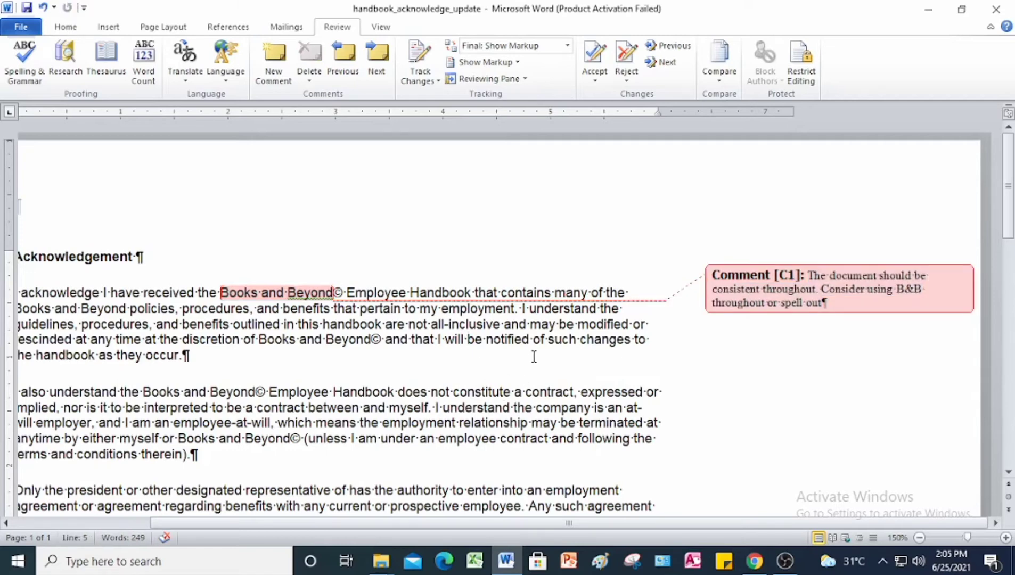
{"action": "scroll", "coordinate": [533, 356], "scroll_direction": "down", "scroll_amount": 1}
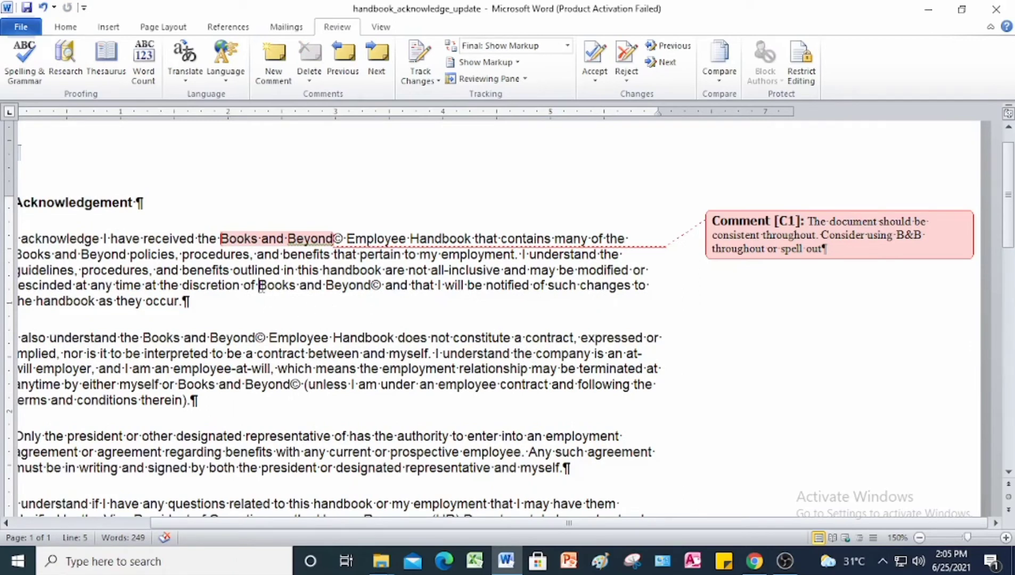
{"action": "left_click_drag", "start_coordinate": [260, 287], "coordinate": [373, 292]}
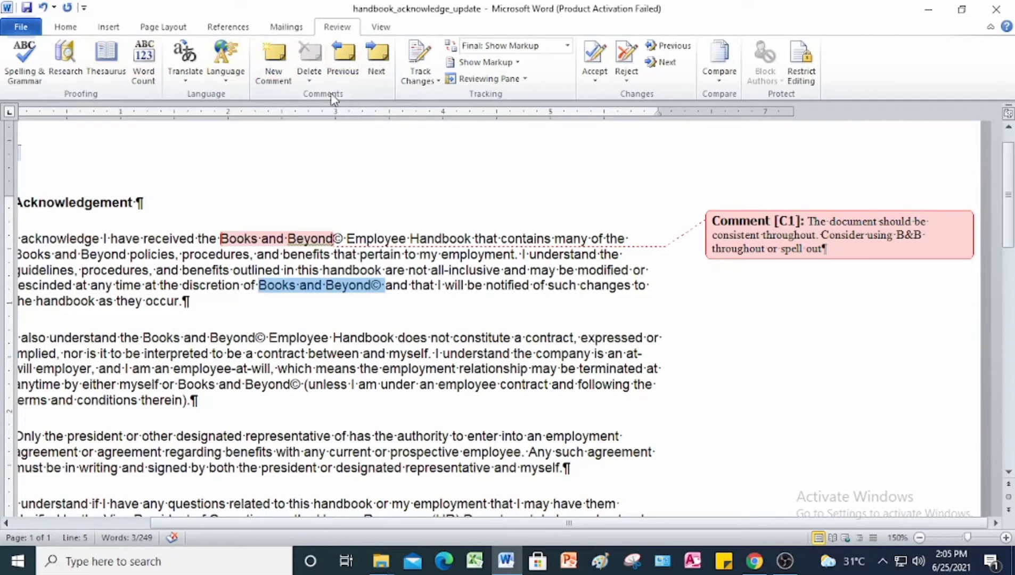
{"action": "left_click", "coordinate": [281, 73]}
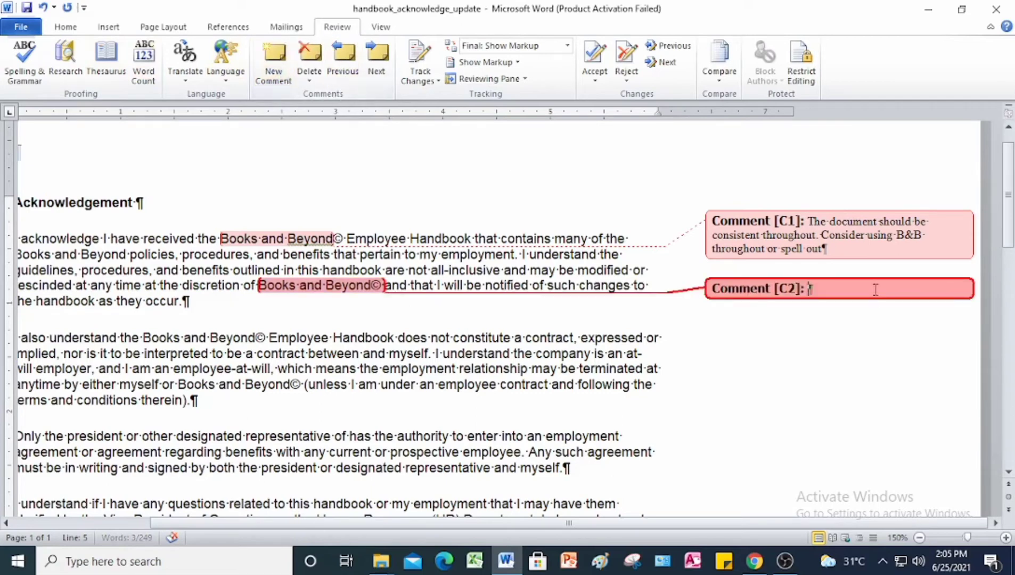
{"action": "key", "text": "ctrl+v"}
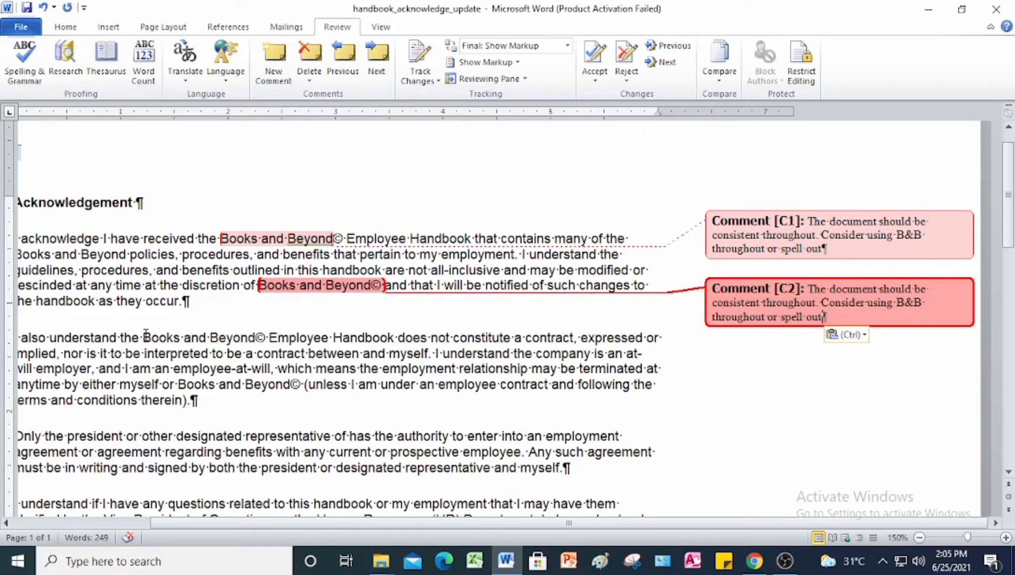
Add the same copied comment text to both "Books and Beyond©" occurrences in the second paragraph.
{"action": "left_click_drag", "start_coordinate": [142, 338], "coordinate": [268, 336]}
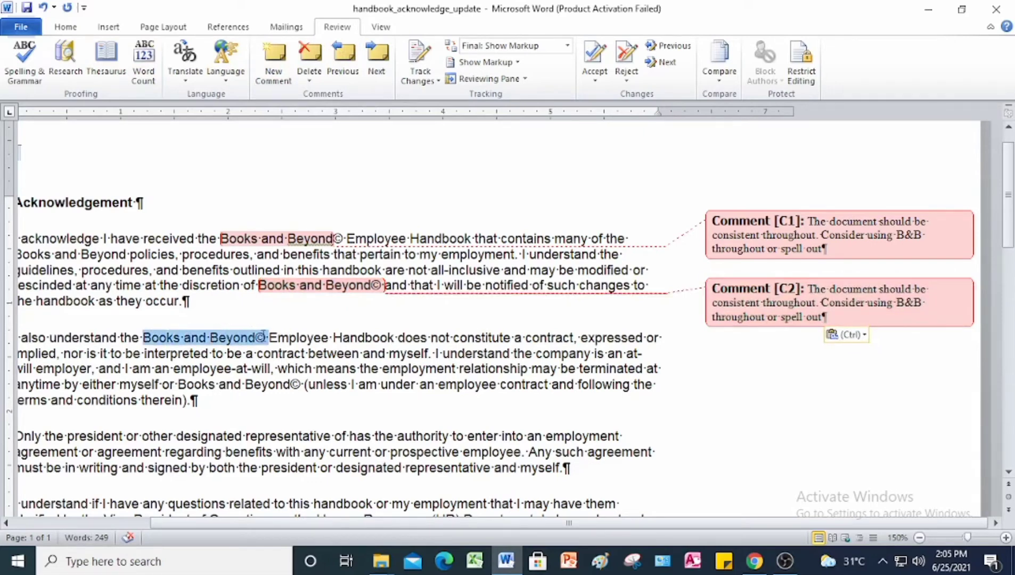
{"action": "left_click", "coordinate": [279, 70]}
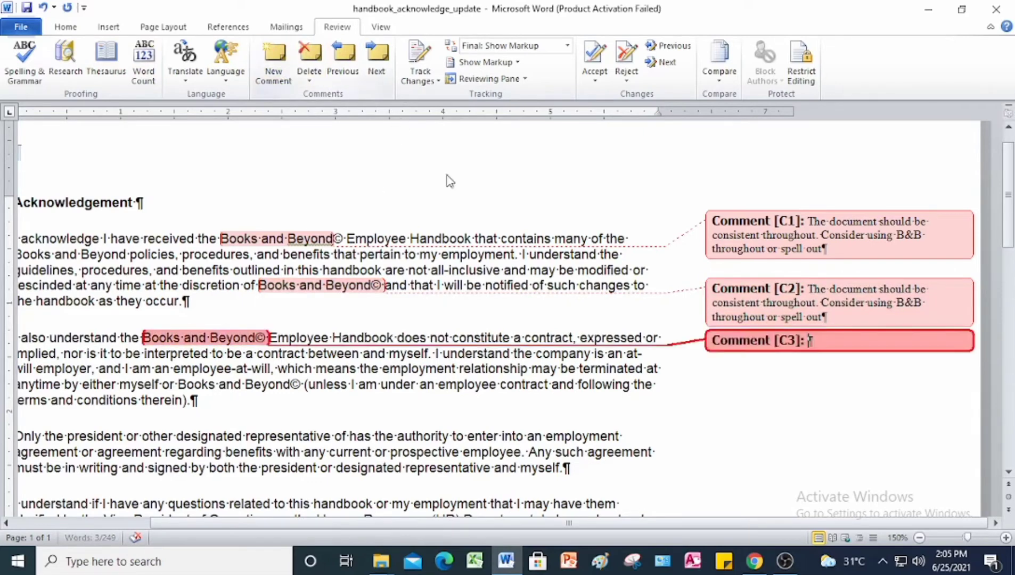
{"action": "key", "text": "ctrl+v"}
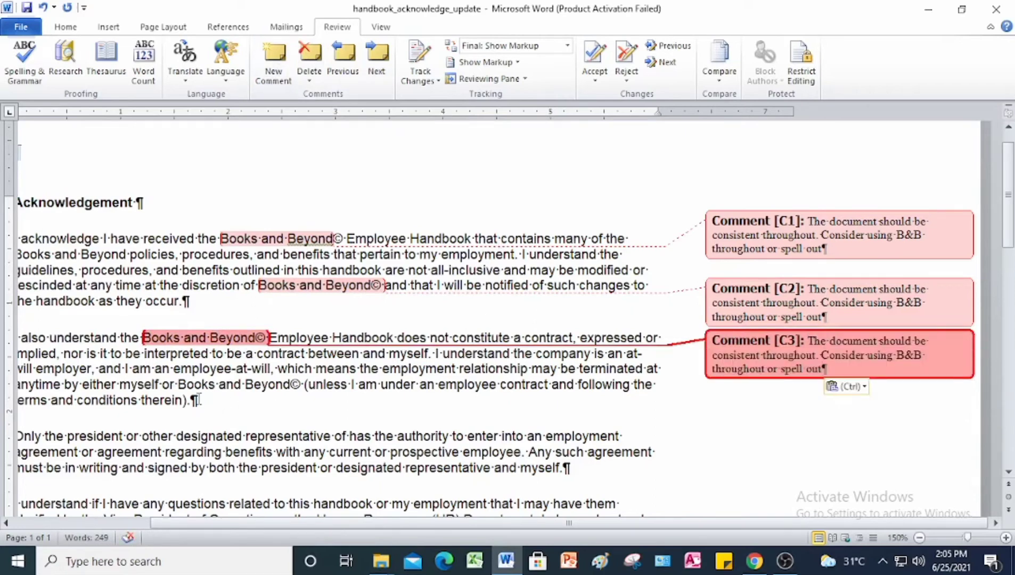
{"action": "left_click_drag", "start_coordinate": [179, 386], "coordinate": [304, 383]}
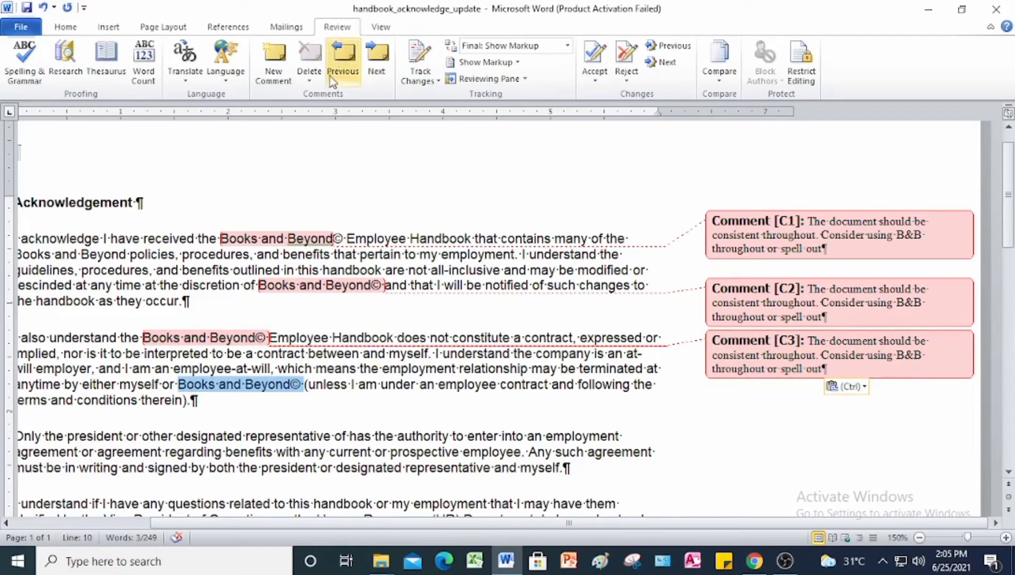
{"action": "left_click", "coordinate": [274, 59]}
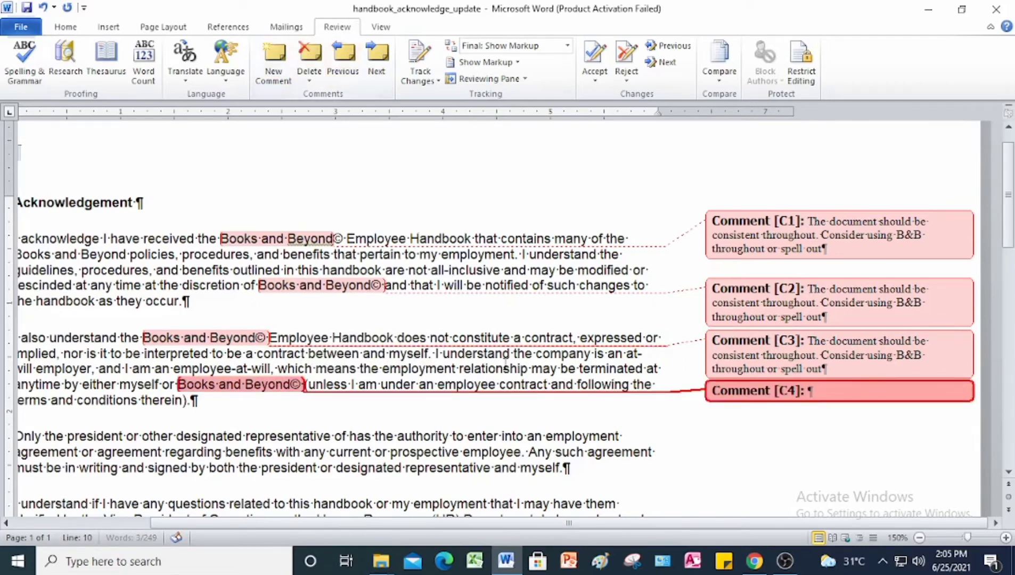
{"action": "key", "text": "ctrl+v"}
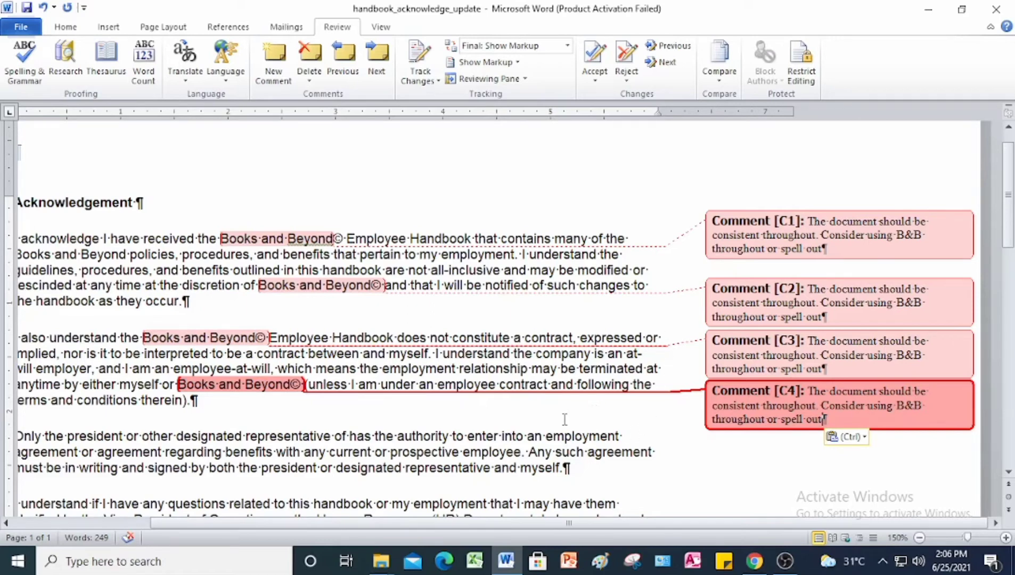
Comment on "Vice President of Operations" in the fourth paragraph: "The Vice President of Operations is replaced with the new title, Vice President of Support Services".
{"action": "left_click_drag", "start_coordinate": [480, 525], "coordinate": [384, 527]}
{"action": "scroll", "coordinate": [408, 452], "scroll_direction": "down", "scroll_amount": 2}
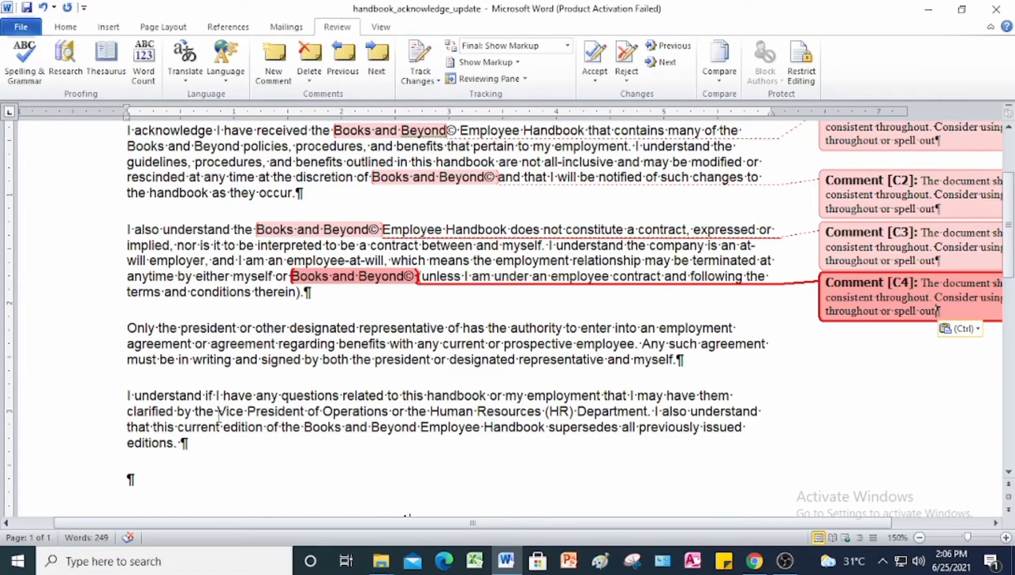
{"action": "left_click_drag", "start_coordinate": [218, 413], "coordinate": [373, 417]}
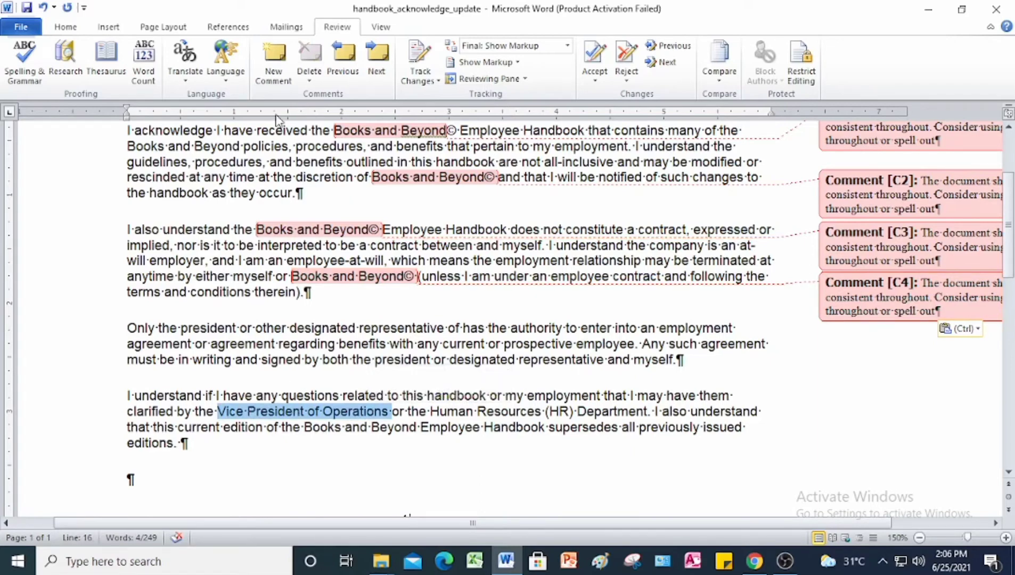
{"action": "left_click", "coordinate": [274, 59]}
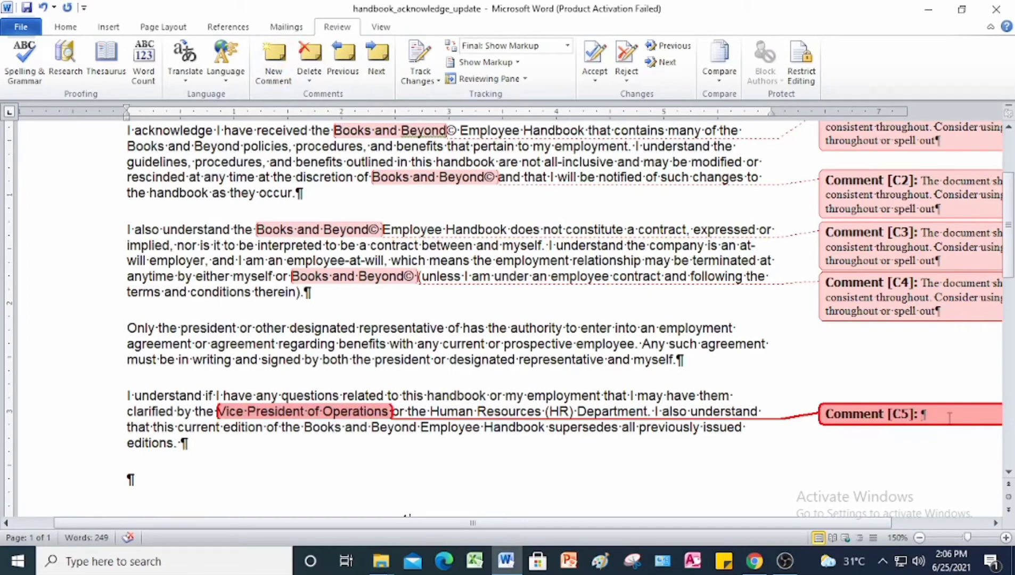
{"action": "type", "text": "The Vice Pr"}
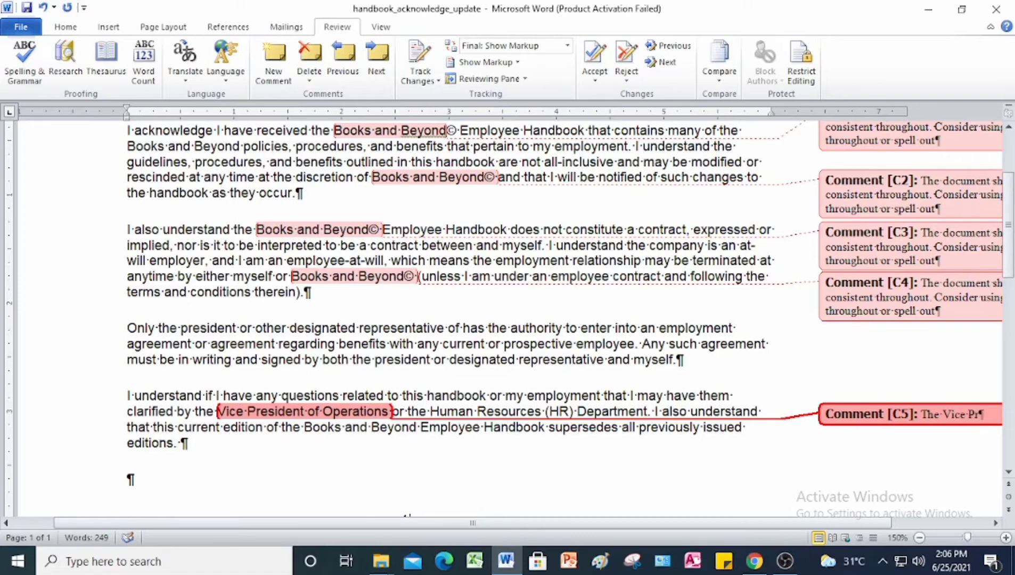
{"action": "type", "text": "esident"}
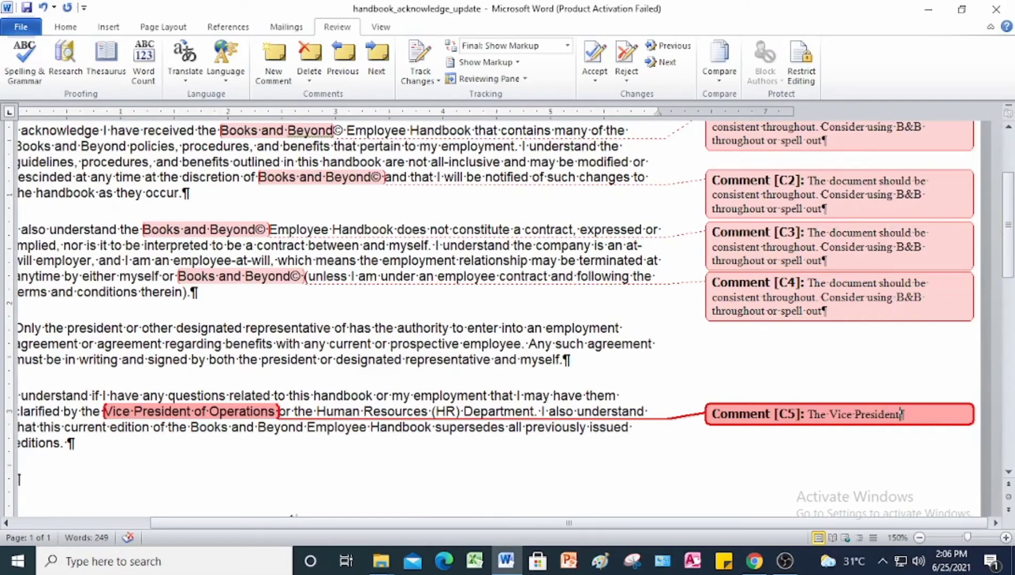
{"action": "type", "text": " of Operations "}
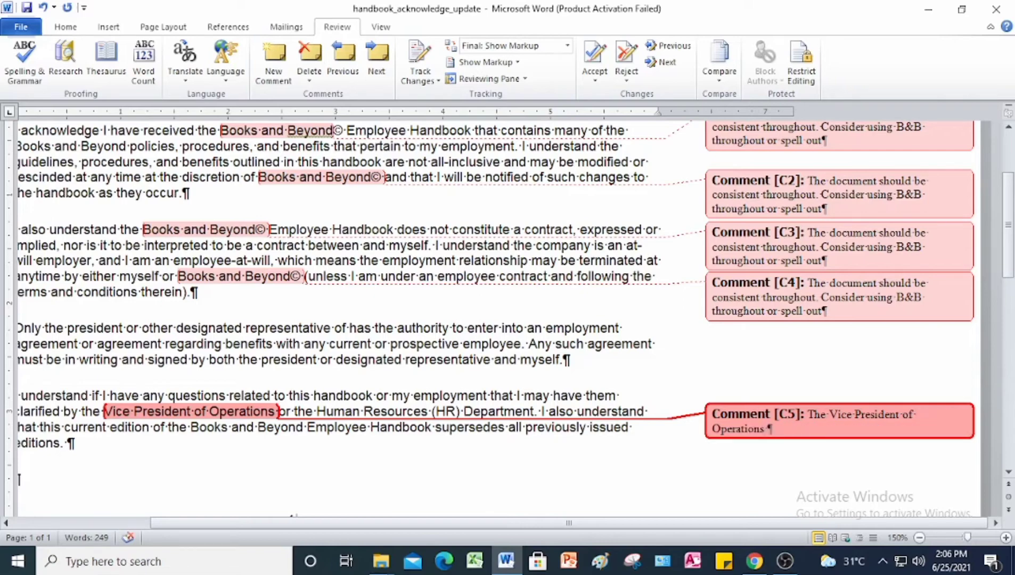
{"action": "type", "text": "is replaced with"}
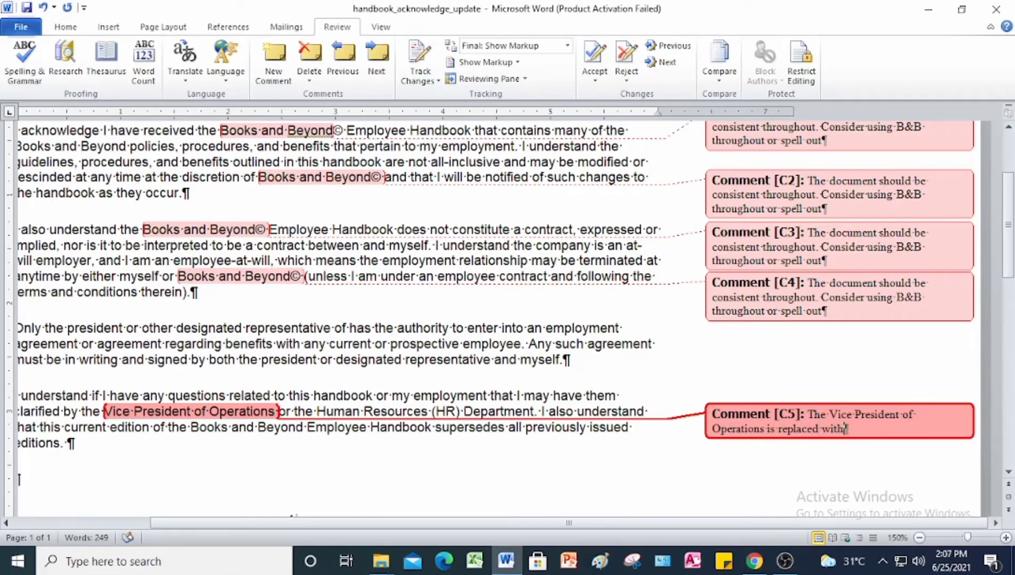
{"action": "type", "text": " the new title"}
{"action": "type", "text": ", "}
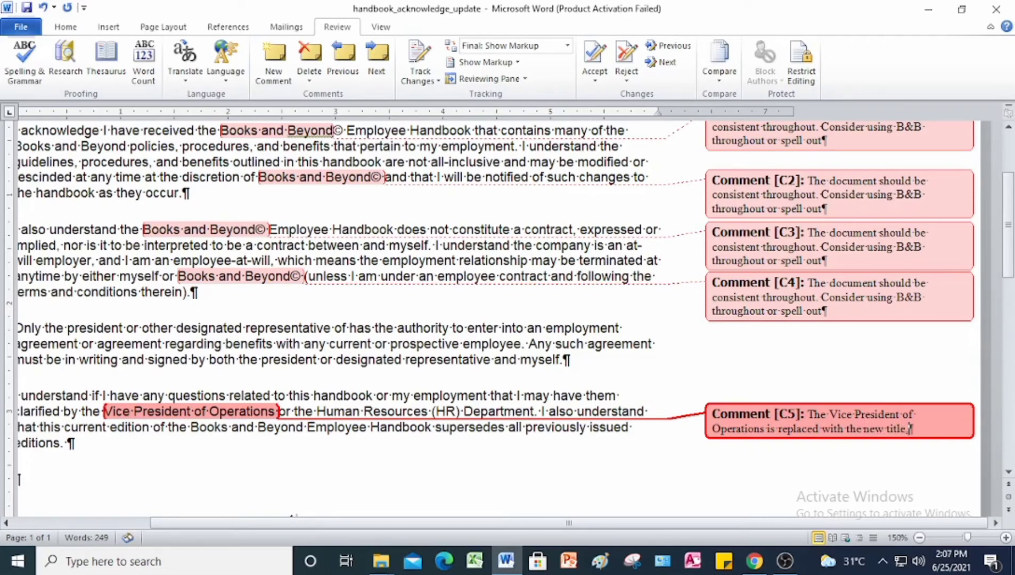
{"action": "type", "text": "Vice President"}
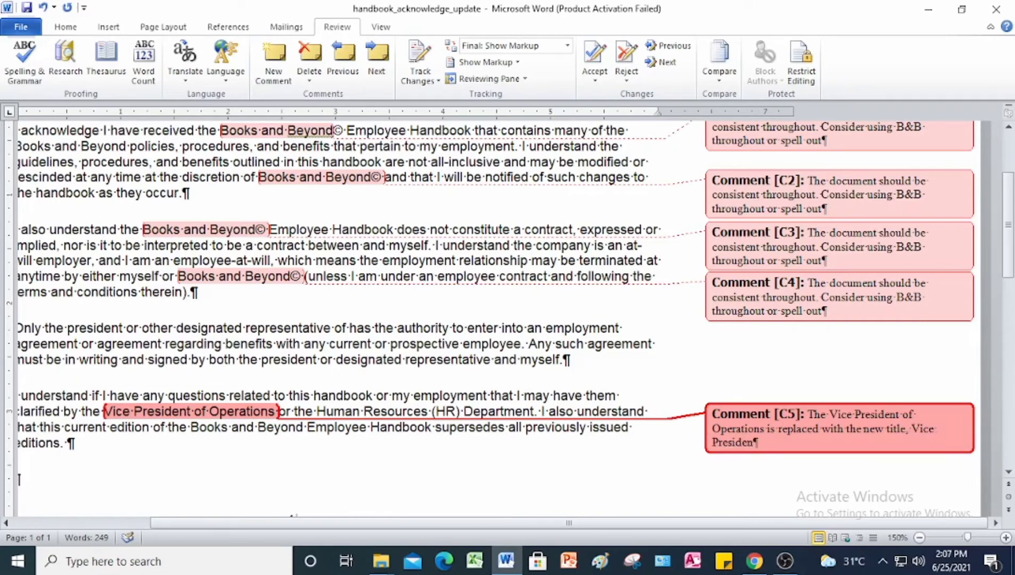
{"action": "type", "text": " of Support Service"}
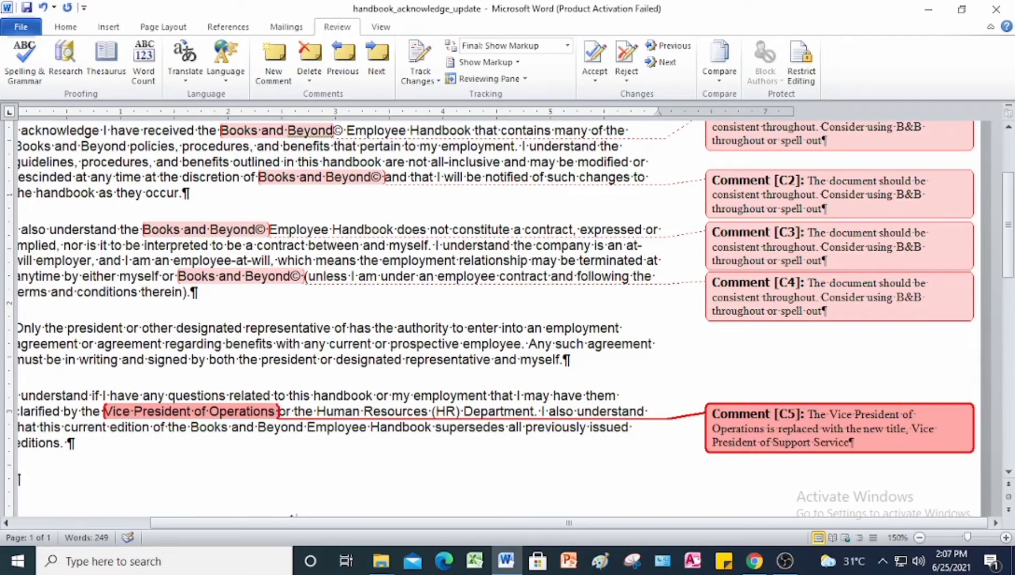
{"action": "type", "text": "s"}
{"action": "left_click_drag", "start_coordinate": [616, 529], "coordinate": [509, 527]}
{"action": "scroll", "coordinate": [561, 331], "scroll_direction": "up", "scroll_amount": 3}
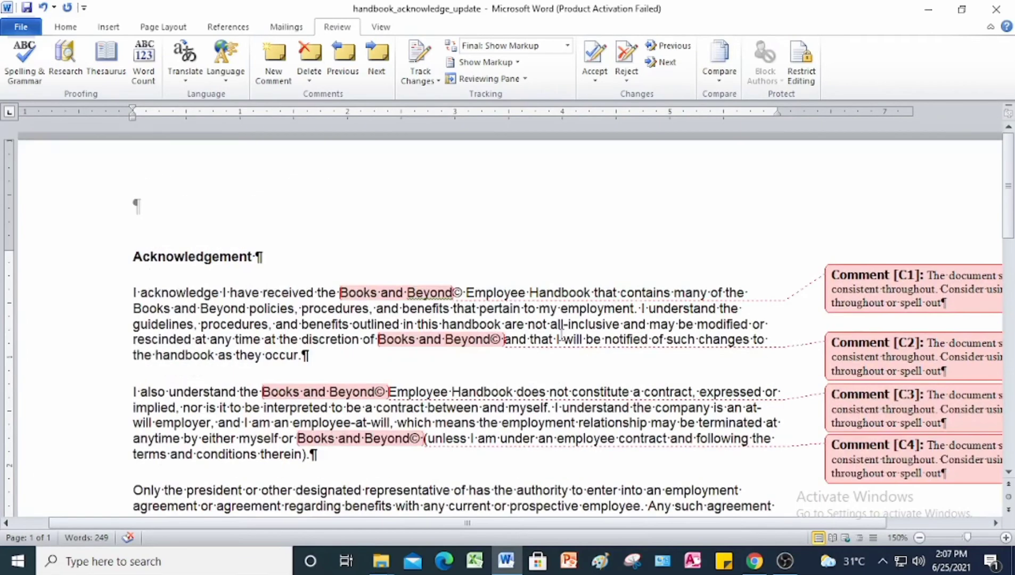
{"action": "scroll", "coordinate": [562, 336], "scroll_direction": "down", "scroll_amount": 2}
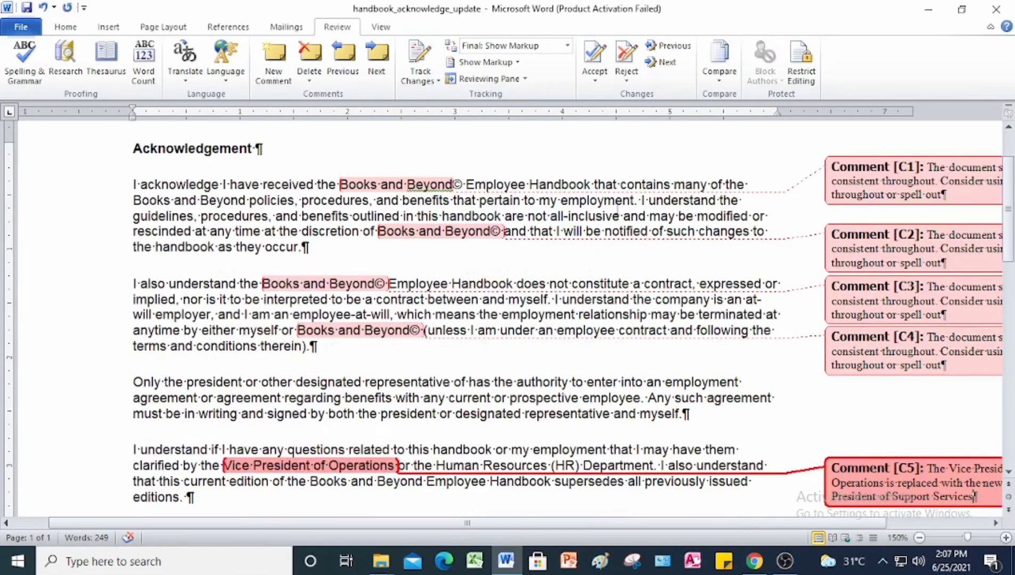
Switch the markup display to Final and look through the acknowledgement without its comments.
{"action": "left_click", "coordinate": [591, 162]}
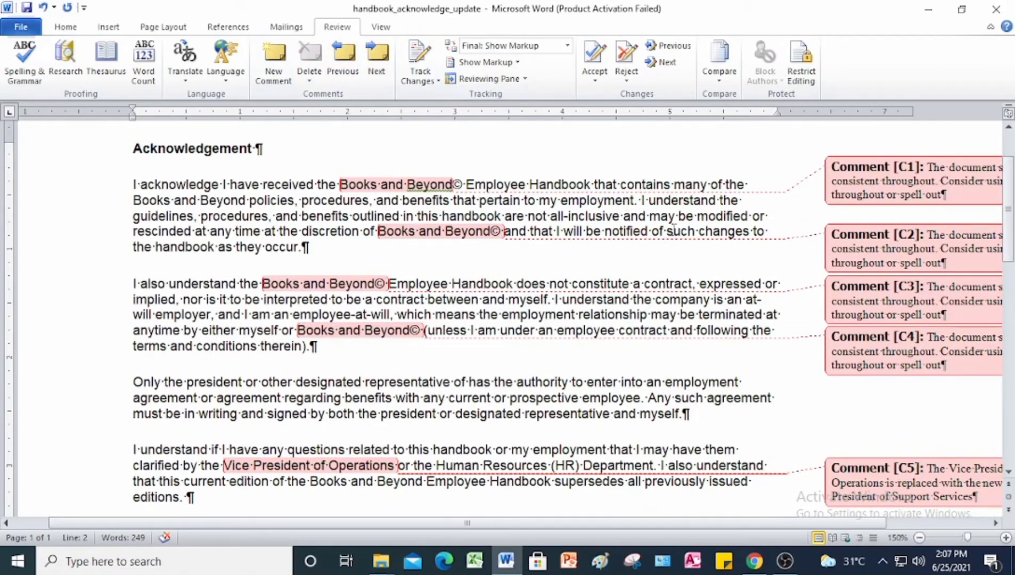
{"action": "left_click", "coordinate": [567, 46]}
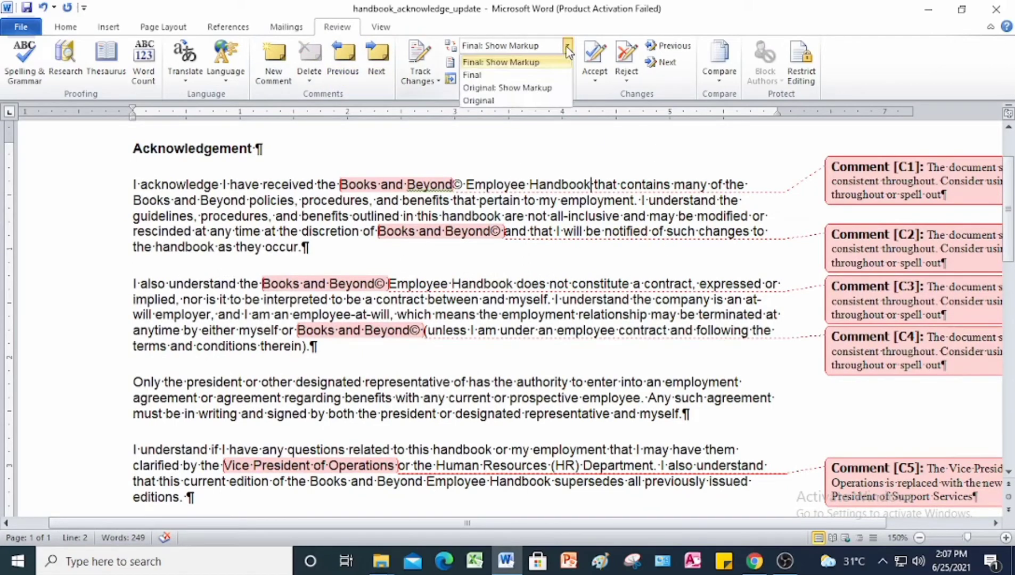
{"action": "left_click", "coordinate": [474, 75]}
{"action": "scroll", "coordinate": [633, 362], "scroll_direction": "up", "scroll_amount": 2}
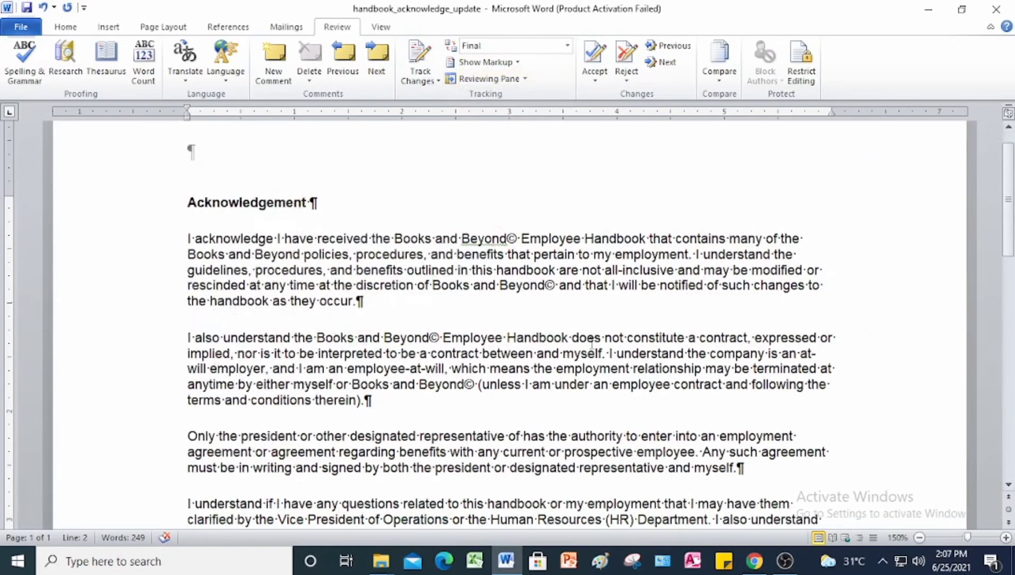
{"action": "scroll", "coordinate": [594, 328], "scroll_direction": "down", "scroll_amount": 4}
{"action": "scroll", "coordinate": [594, 328], "scroll_direction": "up", "scroll_amount": 4}
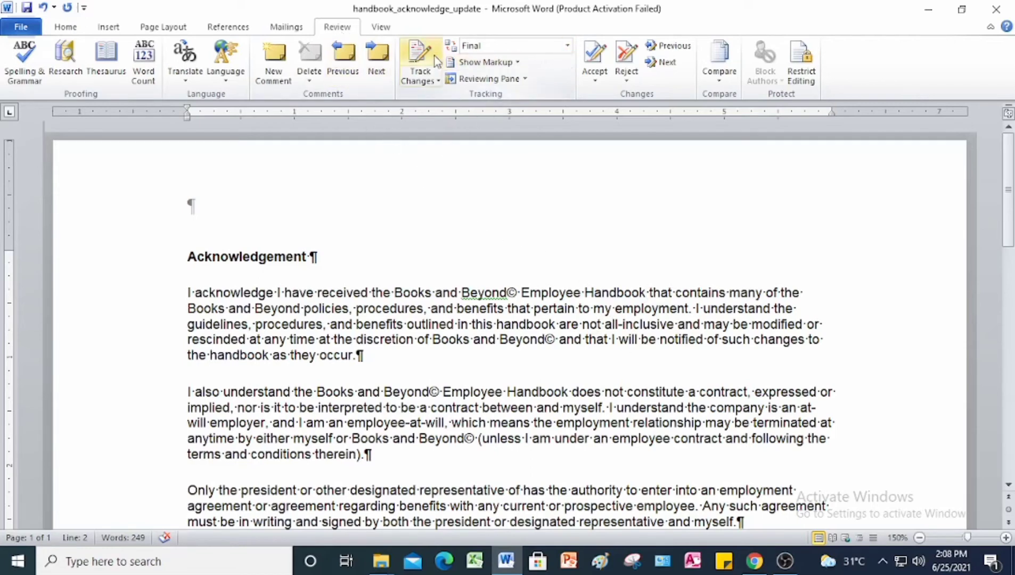
Return the display to Final: Show Markup and review all the comment balloons beside the paragraphs.
{"action": "left_click", "coordinate": [568, 46]}
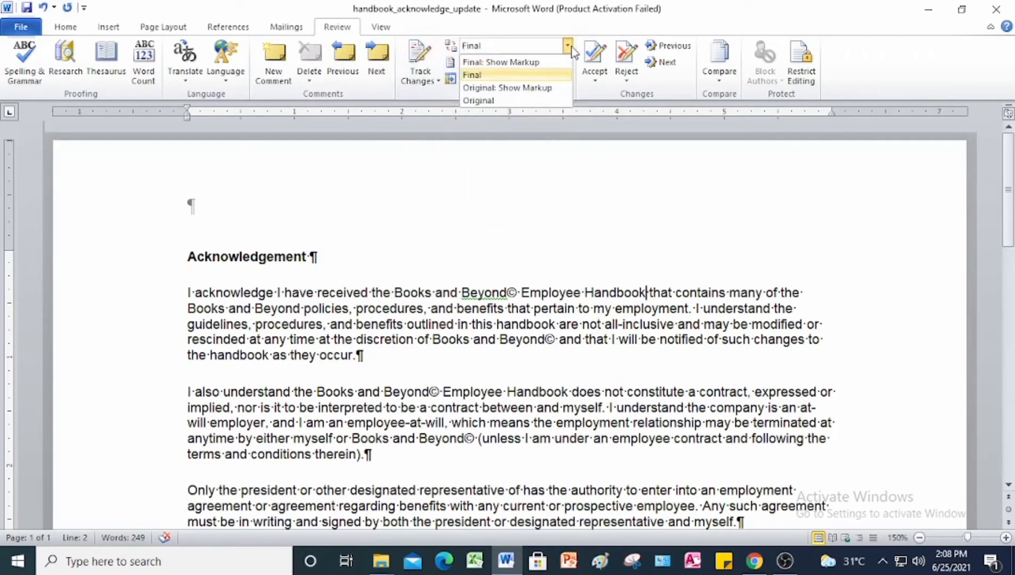
{"action": "left_click", "coordinate": [548, 63]}
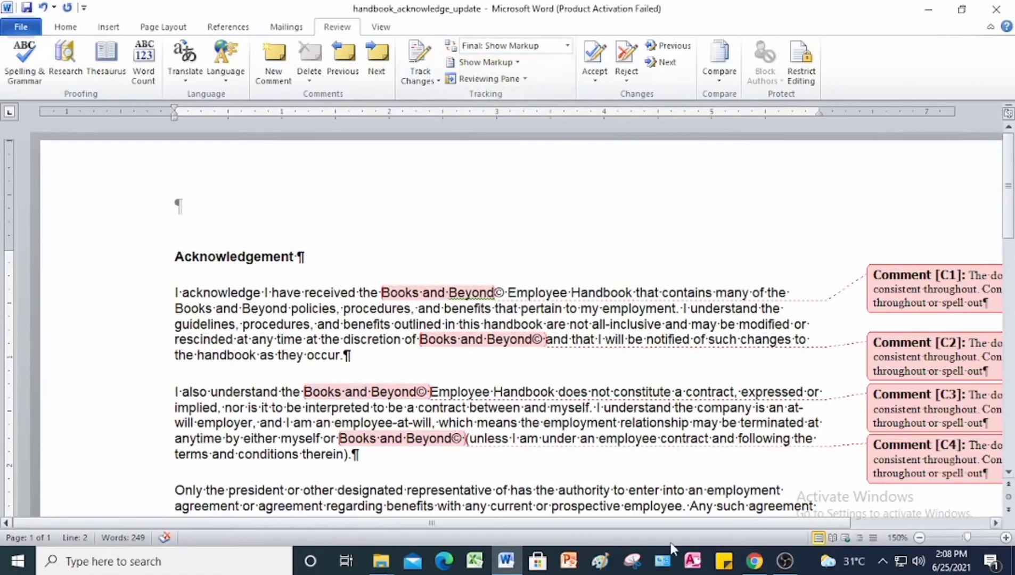
{"action": "left_click", "coordinate": [687, 522]}
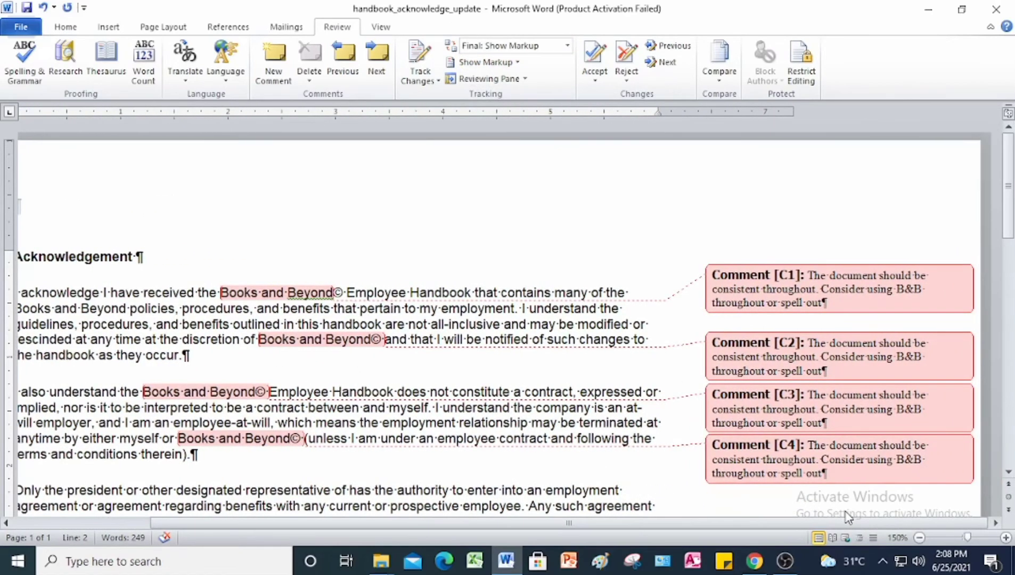
{"action": "scroll", "coordinate": [810, 333], "scroll_direction": "down", "scroll_amount": 2}
{"action": "scroll", "coordinate": [810, 333], "scroll_direction": "down", "scroll_amount": 2}
{"action": "scroll", "coordinate": [810, 333], "scroll_direction": "up", "scroll_amount": 3}
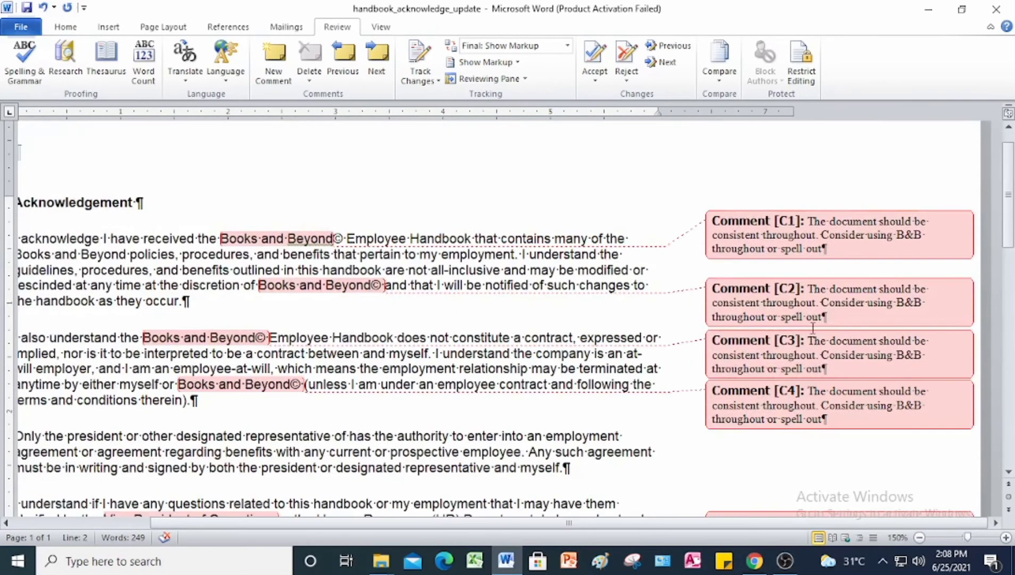
{"action": "scroll", "coordinate": [759, 214], "scroll_direction": "down", "scroll_amount": 2}
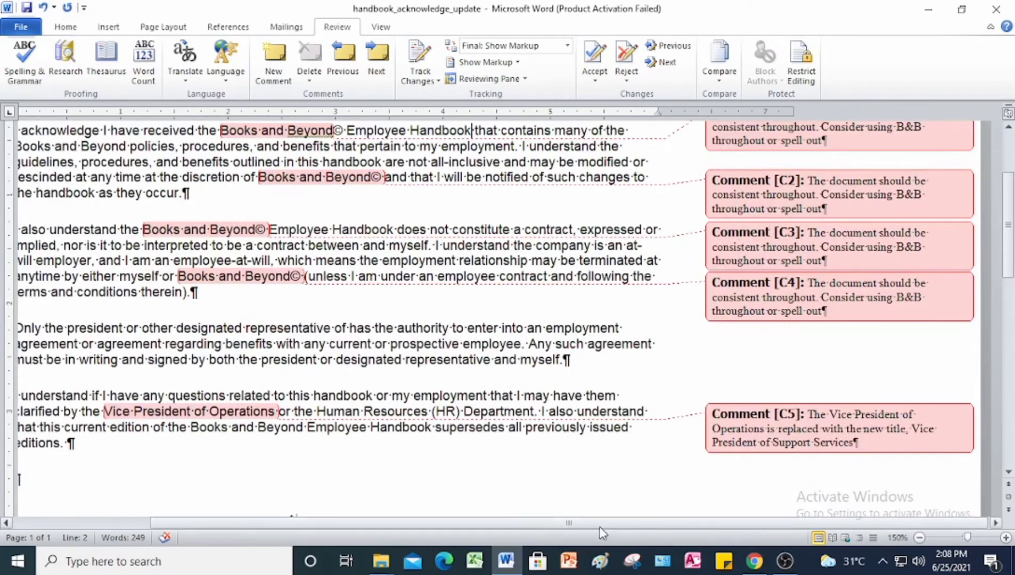
{"action": "left_click_drag", "start_coordinate": [601, 525], "coordinate": [549, 524]}
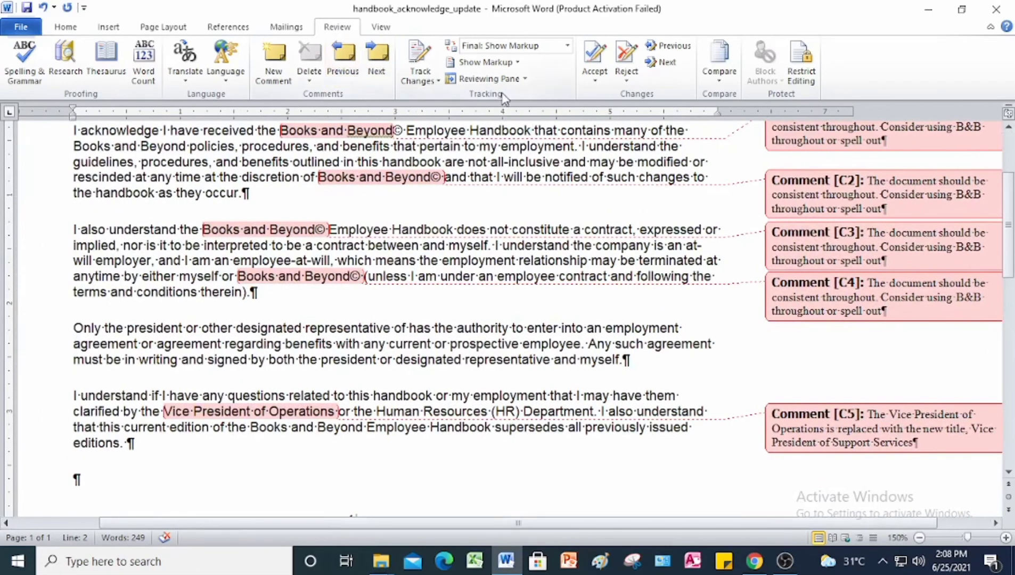
Compare the clean Final view with the commented text once more, ending on Final: Show Markup.
{"action": "left_click", "coordinate": [569, 46]}
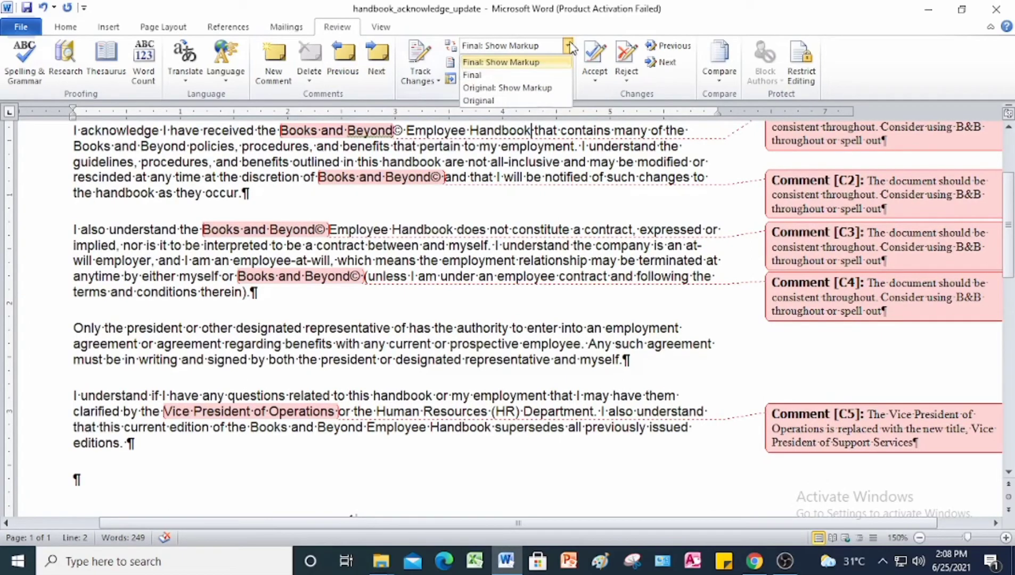
{"action": "left_click", "coordinate": [527, 76]}
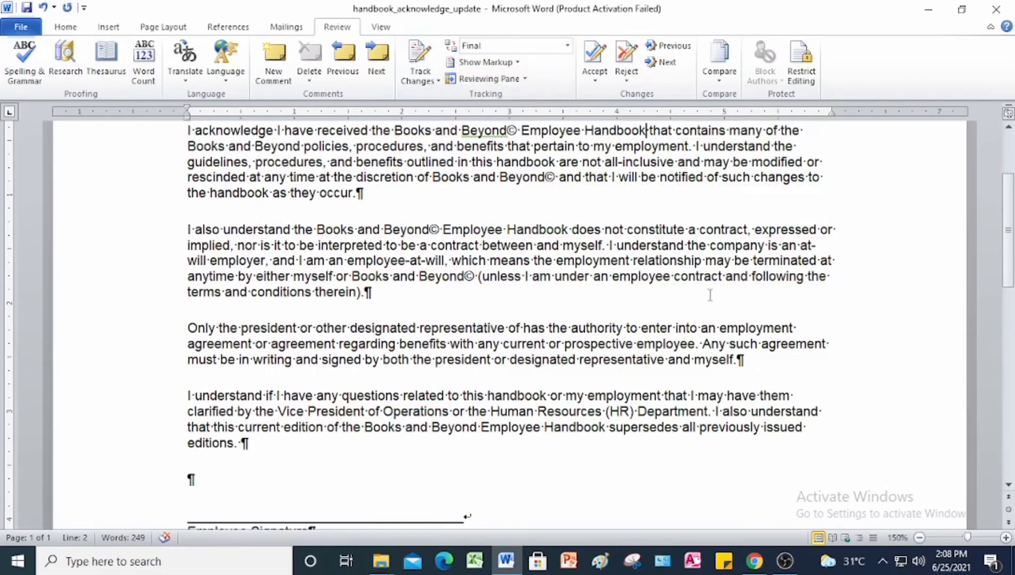
{"action": "scroll", "coordinate": [638, 319], "scroll_direction": "down", "scroll_amount": 1}
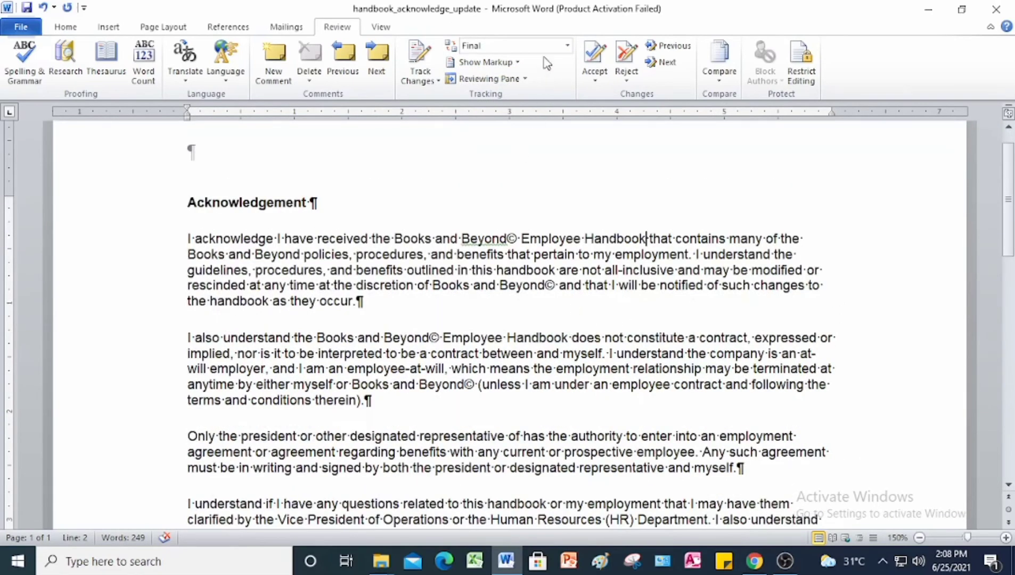
{"action": "left_click", "coordinate": [568, 47]}
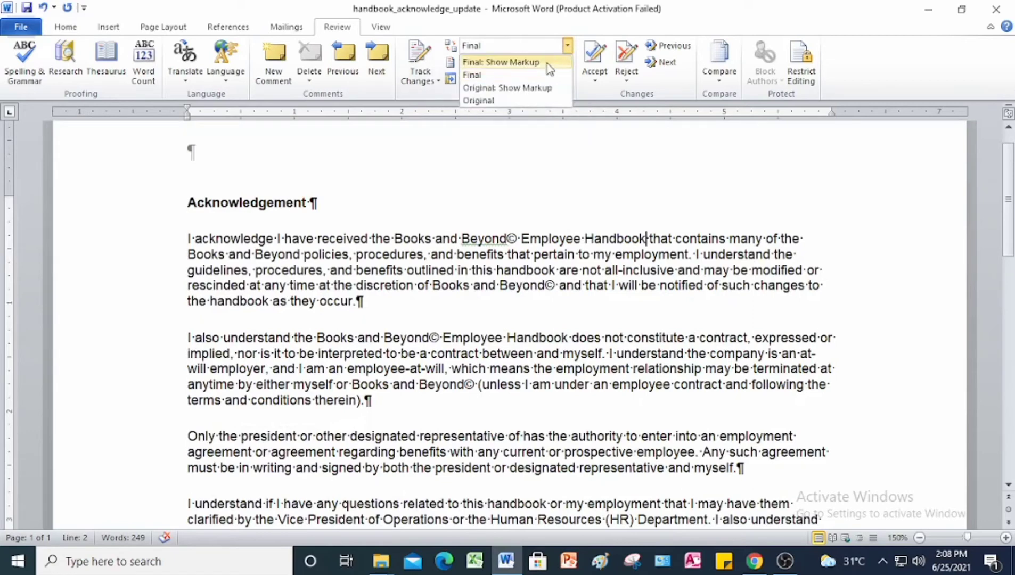
{"action": "left_click", "coordinate": [548, 64]}
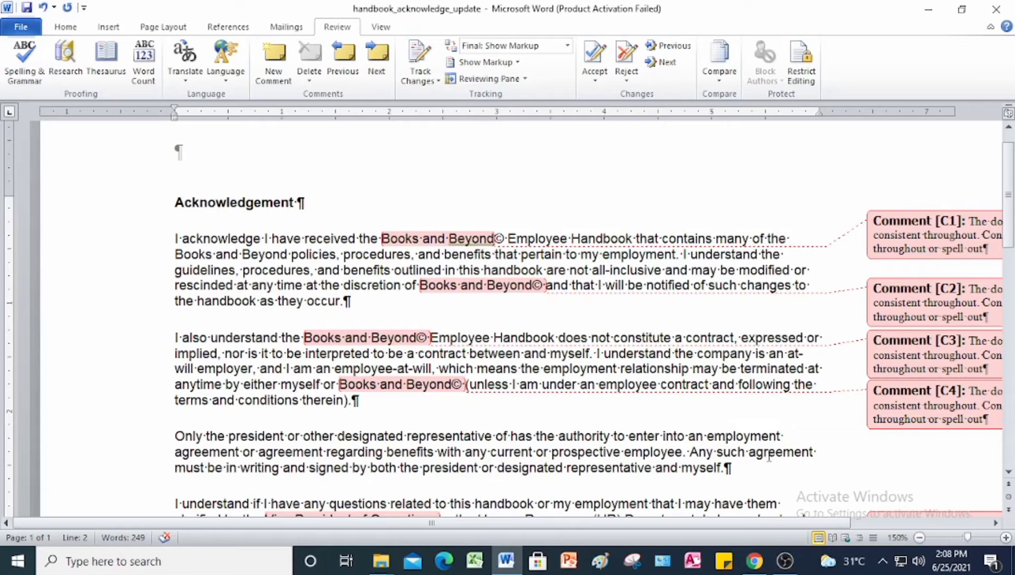
Save the commented document as handbook_mycomments in the Wordprocessing Project 9 folder and close it.
{"action": "left_click", "coordinate": [20, 29]}
{"action": "left_click", "coordinate": [43, 72]}
{"action": "left_click", "coordinate": [472, 352]}
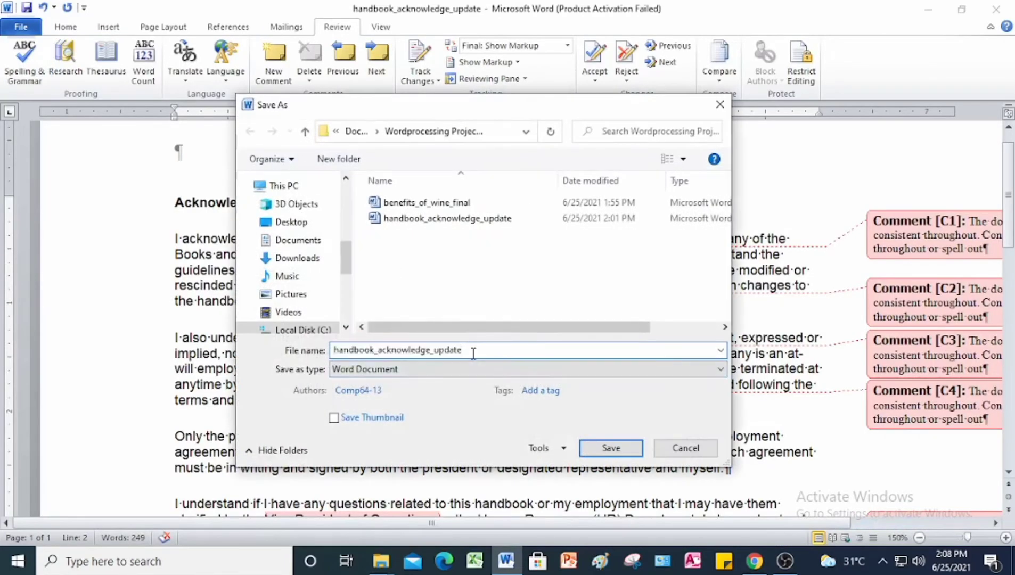
{"action": "key", "text": "BackSpace"}
{"action": "key", "text": "BackSpace"}
{"action": "key", "text": "BackSpace"}
{"action": "key", "text": "BackSpace"}
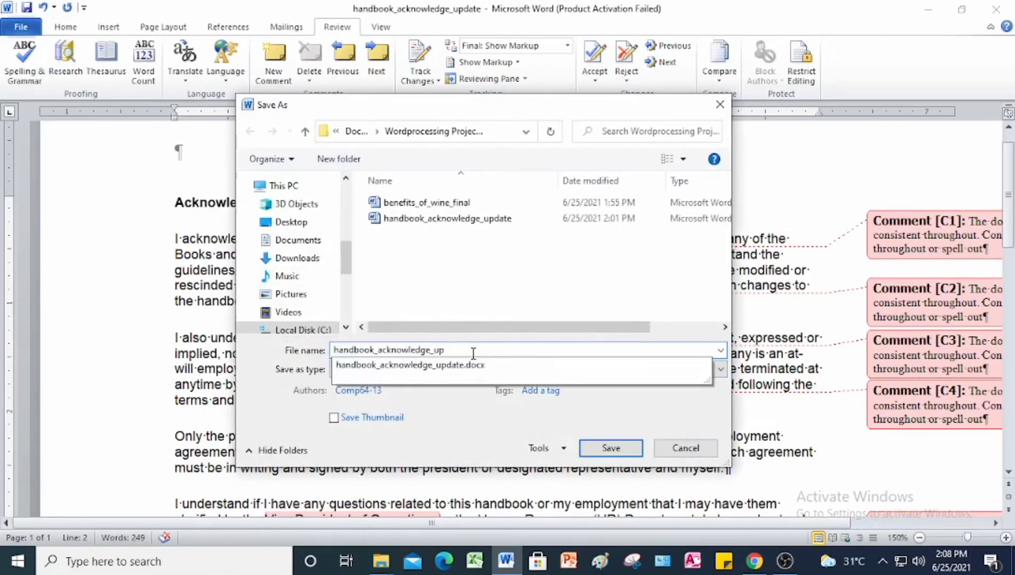
{"action": "key", "text": "BackSpace"}
{"action": "key", "text": "BackSpace"}
{"action": "key", "text": "BackSpace"}
{"action": "key", "text": "BackSpace"}
{"action": "key", "text": "BackSpace"}
{"action": "key", "text": "BackSpace"}
{"action": "key", "text": "BackSpace"}
{"action": "key", "text": "BackSpace"}
{"action": "type", "text": "mycomments"}
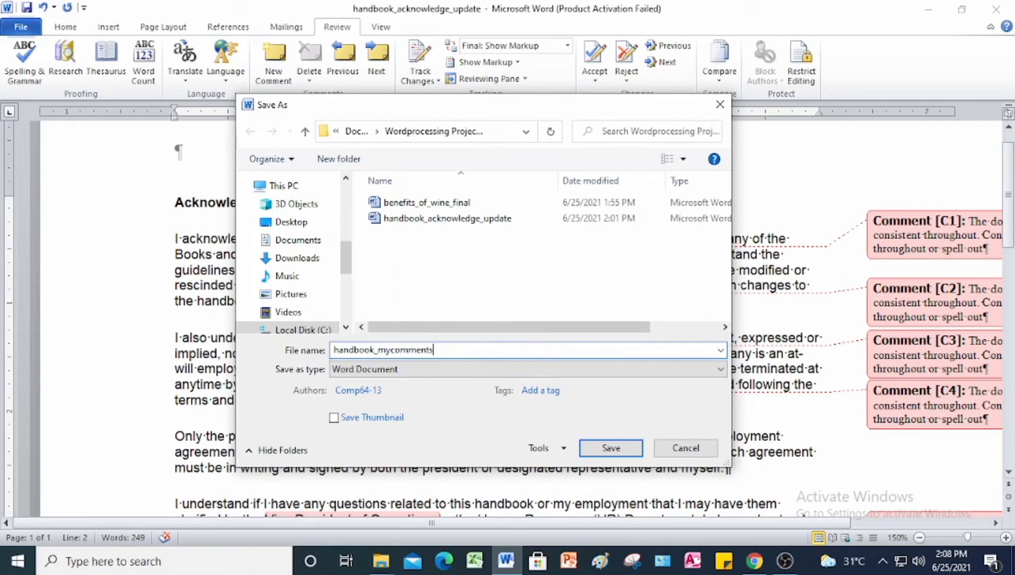
{"action": "left_click", "coordinate": [629, 450]}
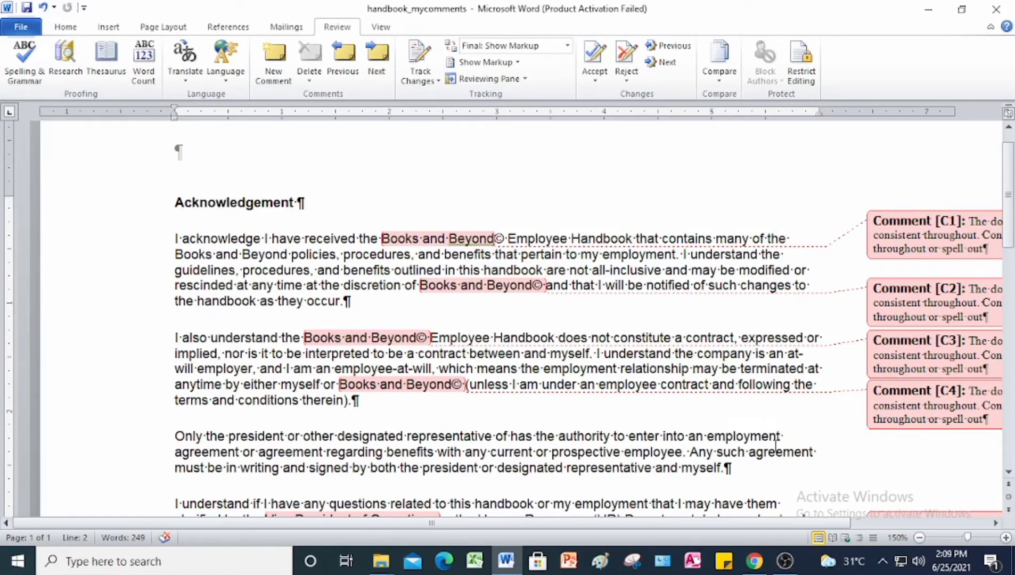
{"action": "left_click", "coordinate": [21, 26]}
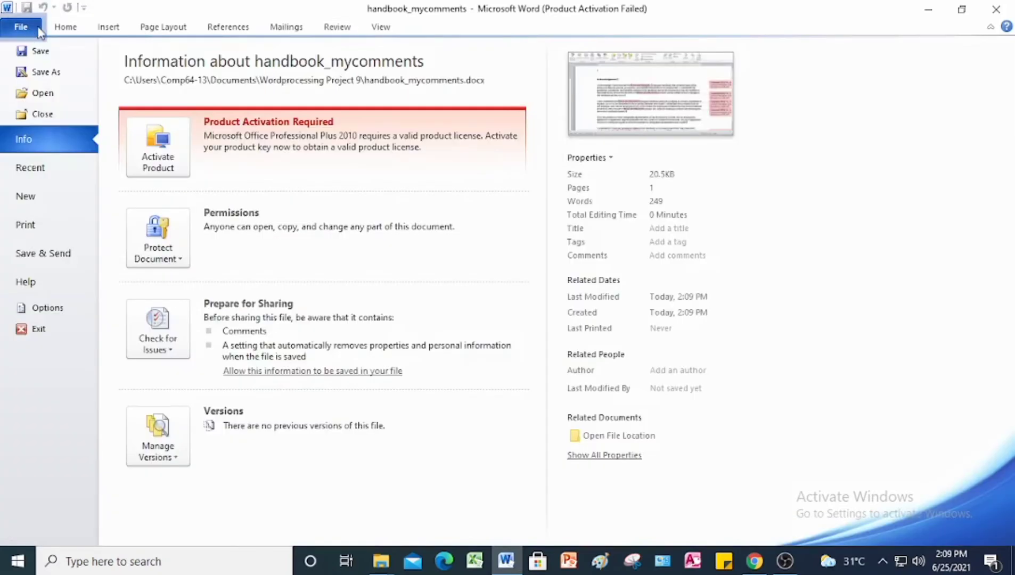
{"action": "left_click", "coordinate": [43, 115]}
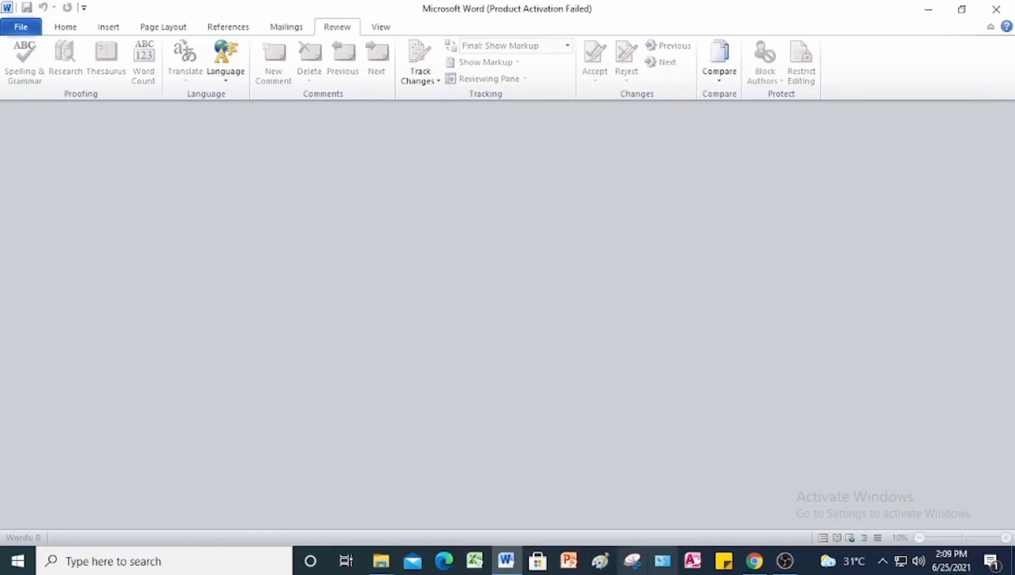
Switch to the #Project 9.pdf instructions in Chrome and read the Project 9-4 task on showing comments inline.
{"action": "left_click", "coordinate": [747, 563]}
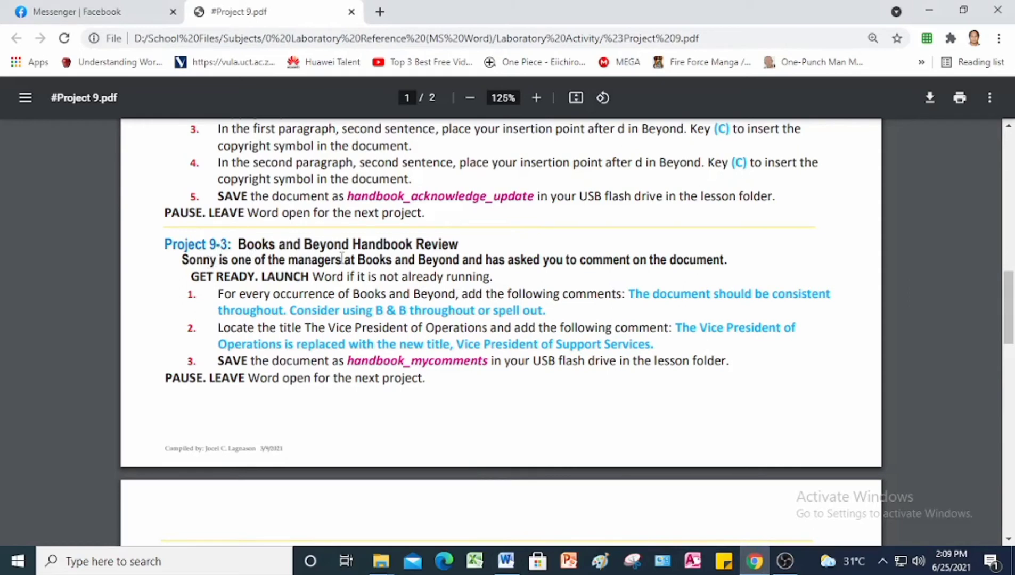
{"action": "scroll", "coordinate": [429, 283], "scroll_direction": "down", "scroll_amount": 5}
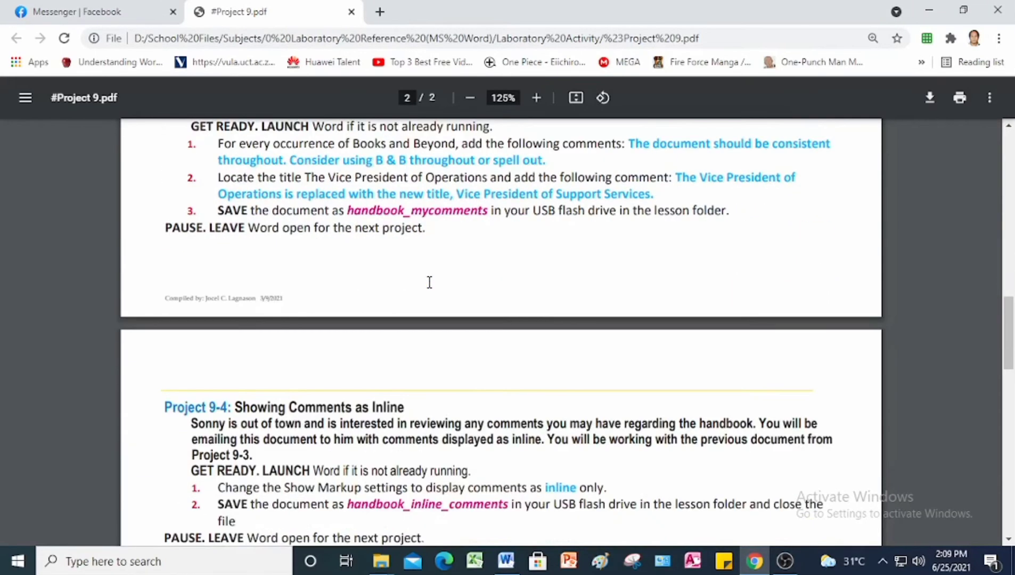
{"action": "scroll", "coordinate": [430, 282], "scroll_direction": "down", "scroll_amount": 1}
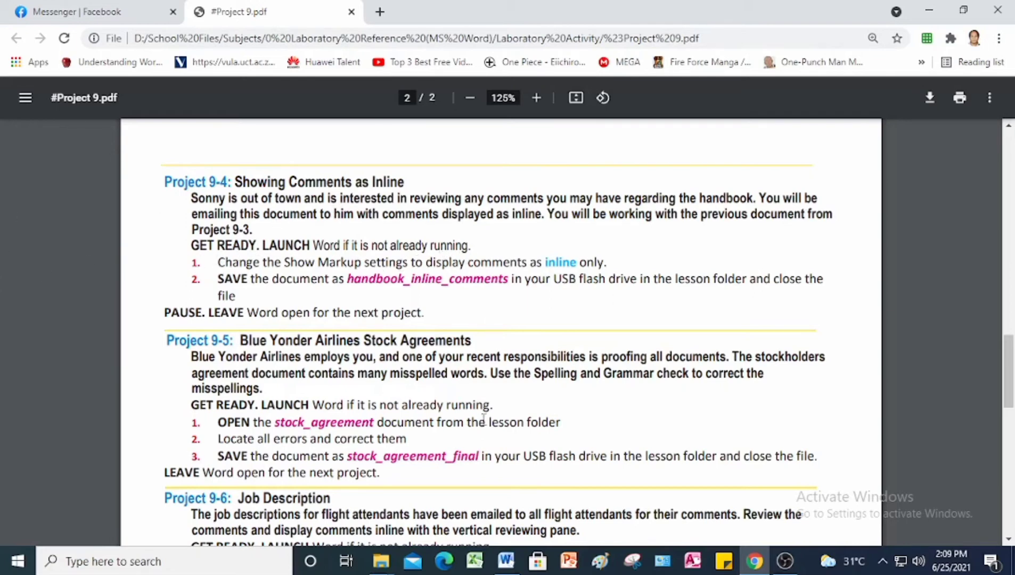
Switch back to Word and open handbook_mycomments from the Wordprocessing Project 9 folder.
{"action": "left_click", "coordinate": [506, 561]}
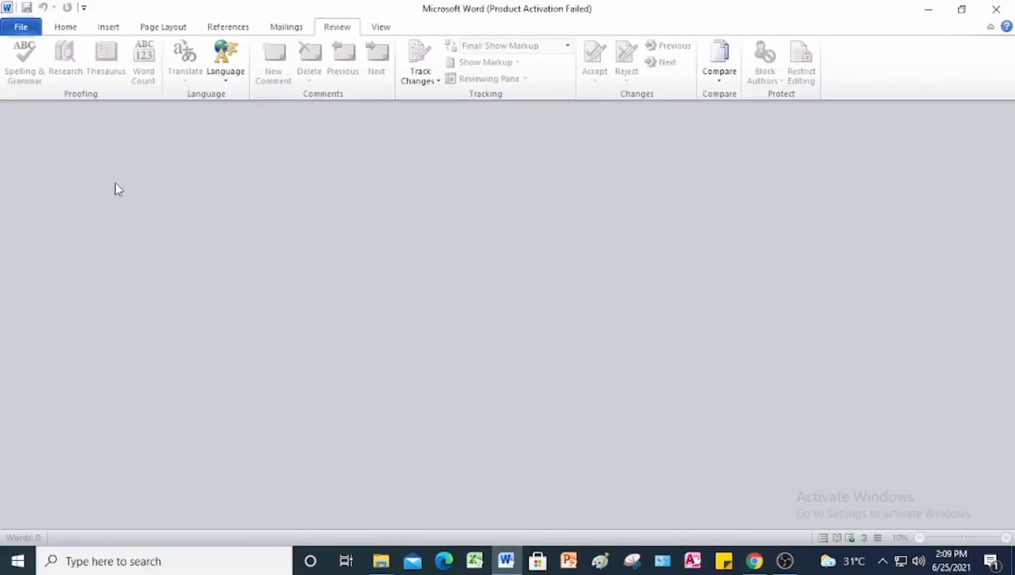
{"action": "left_click", "coordinate": [23, 27]}
{"action": "left_click", "coordinate": [35, 95]}
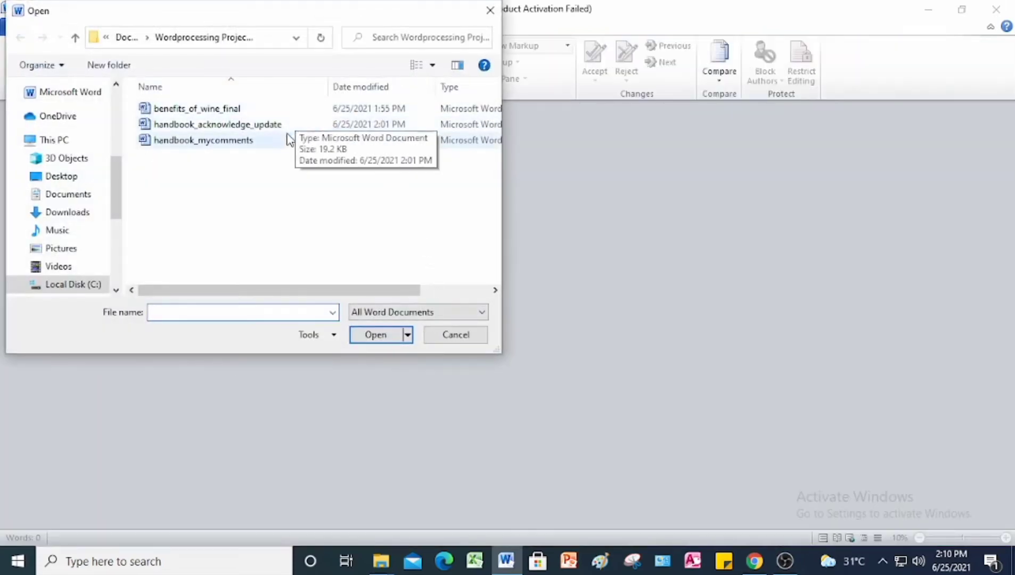
{"action": "left_click", "coordinate": [254, 151]}
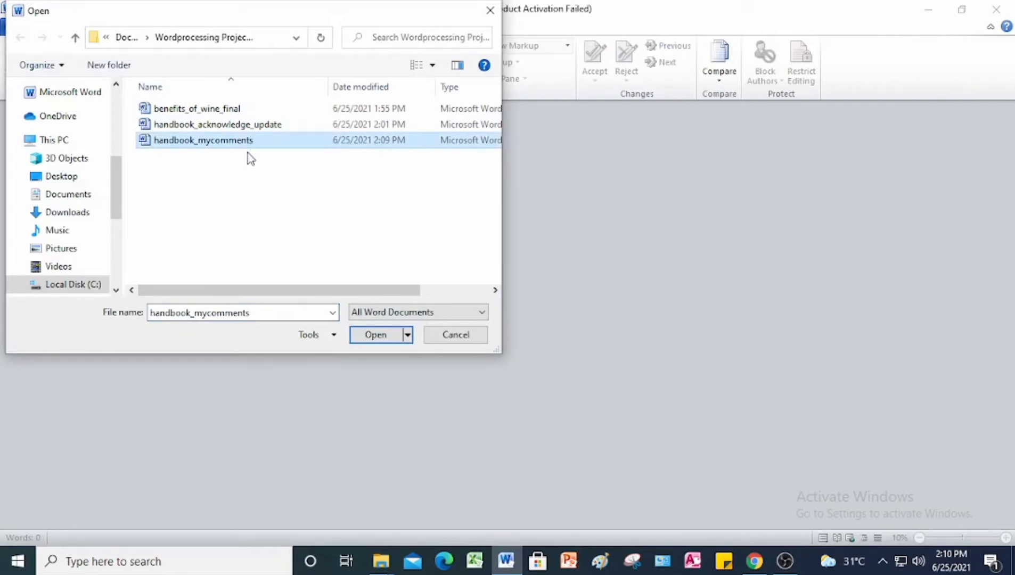
{"action": "left_click", "coordinate": [376, 335]}
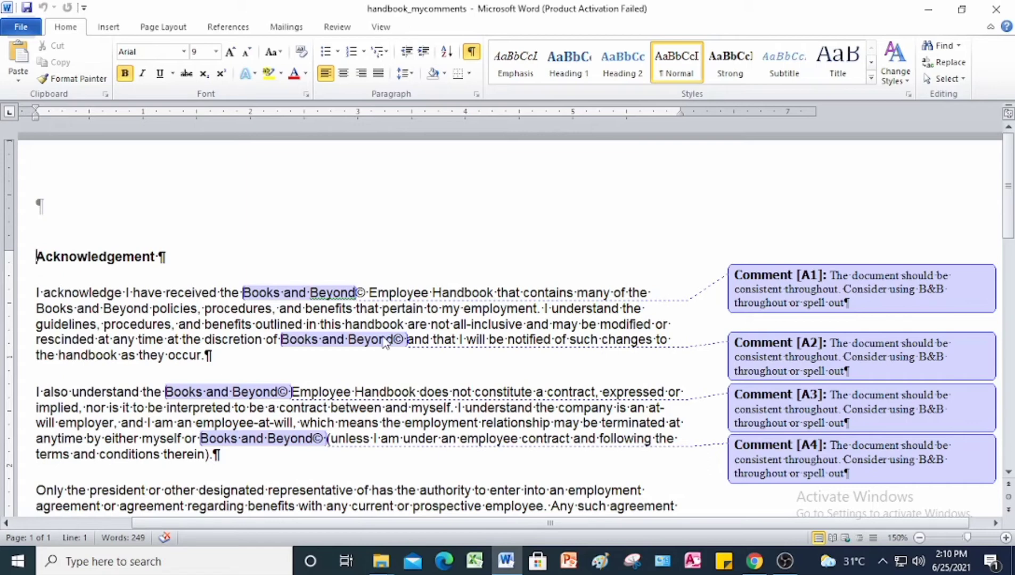
Keep the review display on Final: Show Markup and look over the Show Markup options, including the balloon display choices.
{"action": "left_click", "coordinate": [337, 26]}
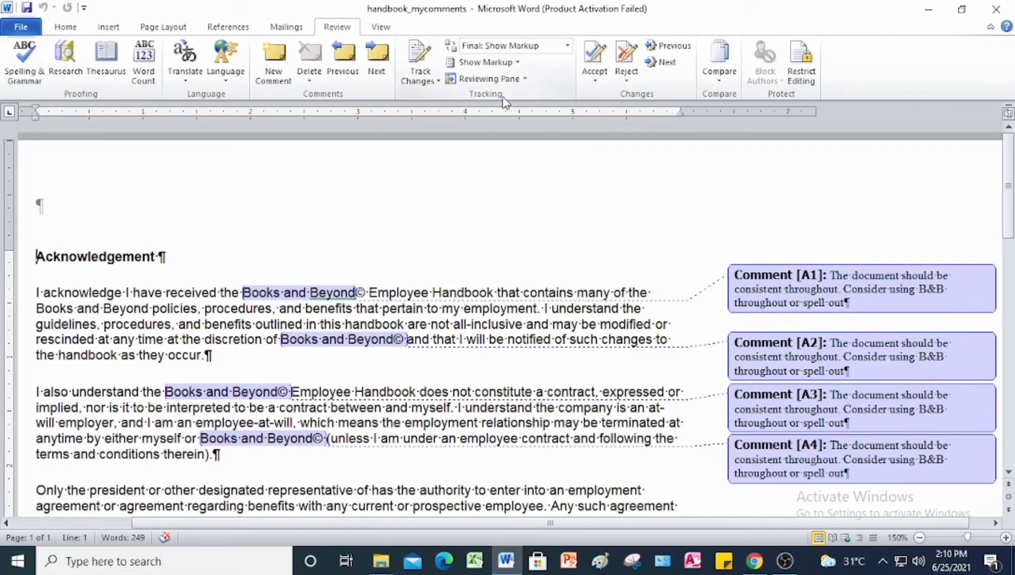
{"action": "left_click", "coordinate": [567, 45]}
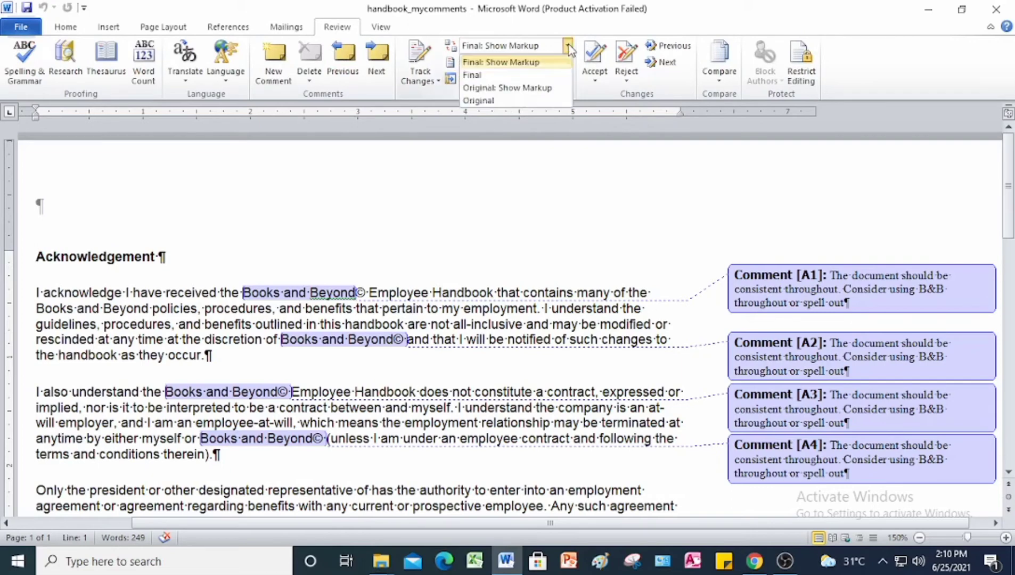
{"action": "left_click", "coordinate": [562, 60]}
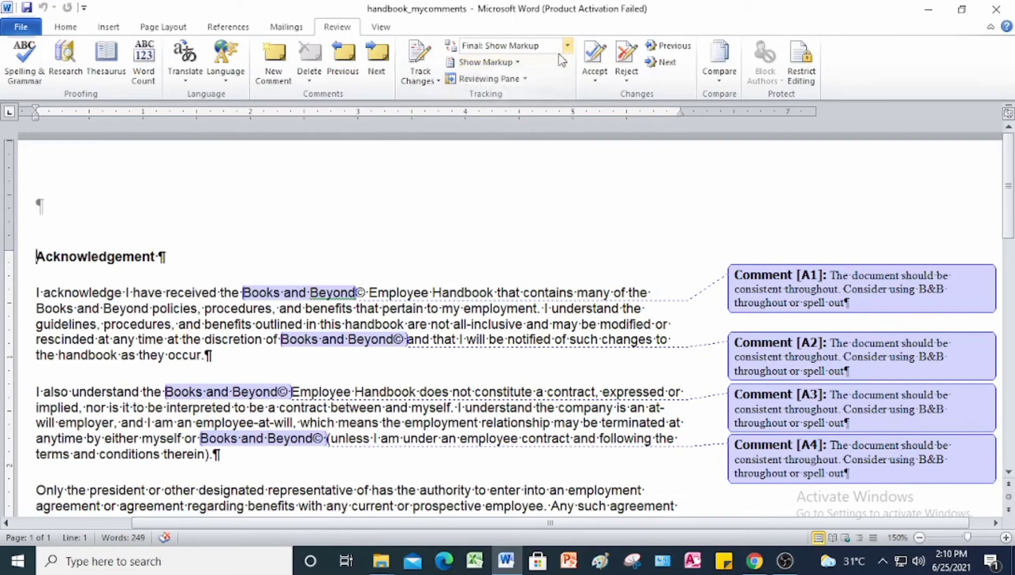
{"action": "left_click", "coordinate": [519, 63]}
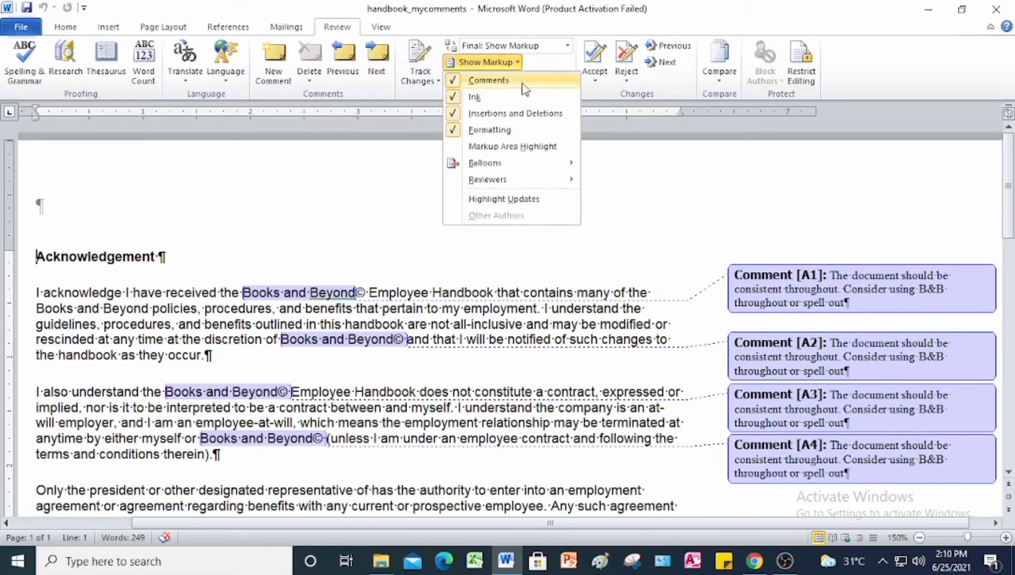
{"action": "mouse_move", "coordinate": [560, 171]}
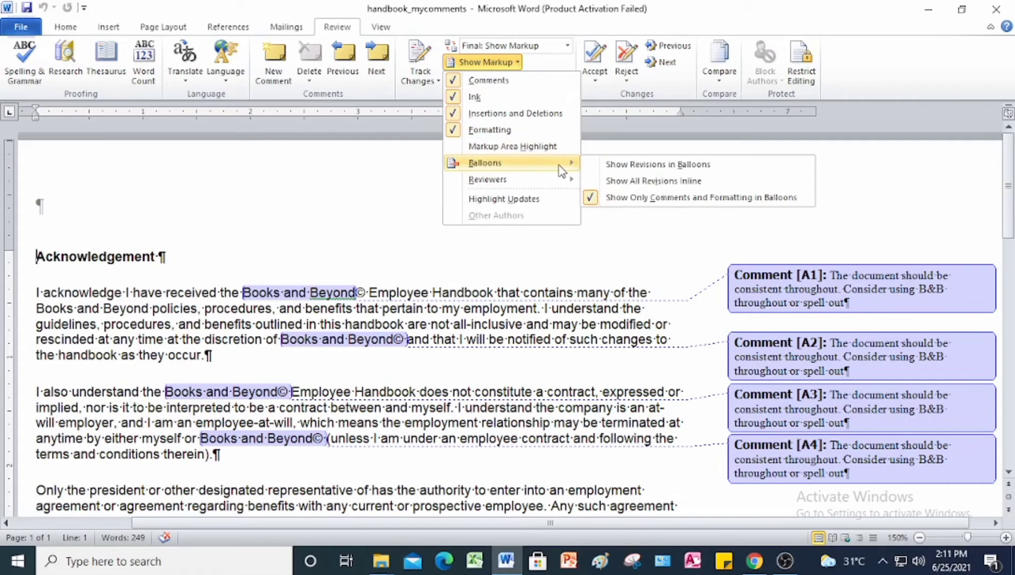
{"action": "left_click", "coordinate": [399, 176]}
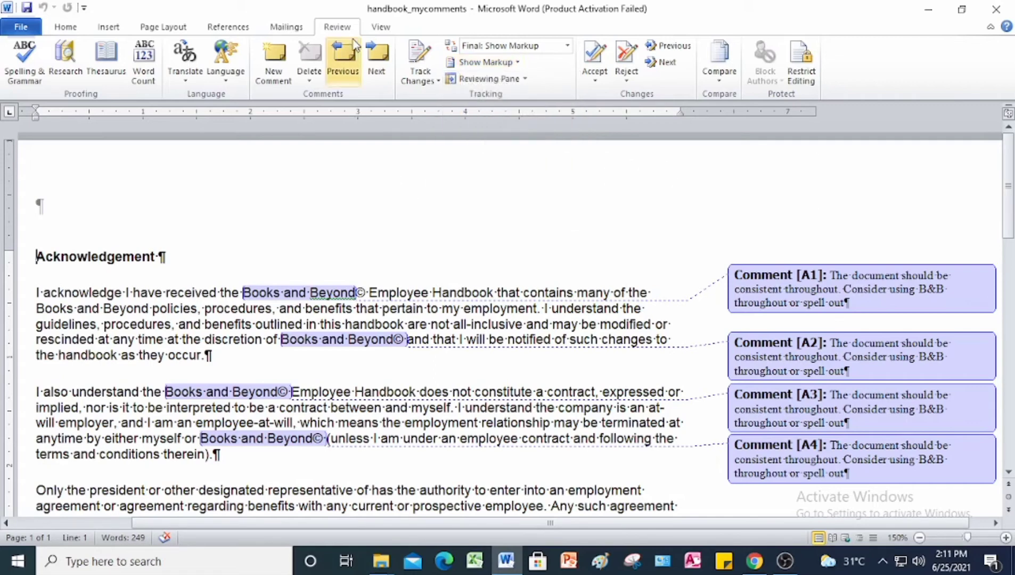
Set the markup balloons to Show All Revisions Inline and inspect the inline comment marks through the Acknowledgement text.
{"action": "left_click", "coordinate": [515, 63]}
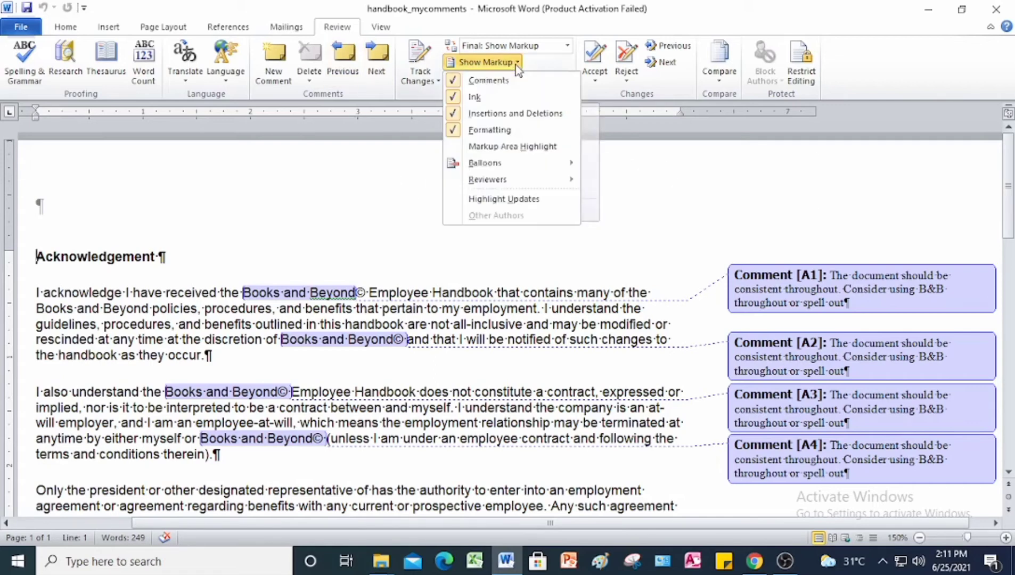
{"action": "mouse_move", "coordinate": [490, 164]}
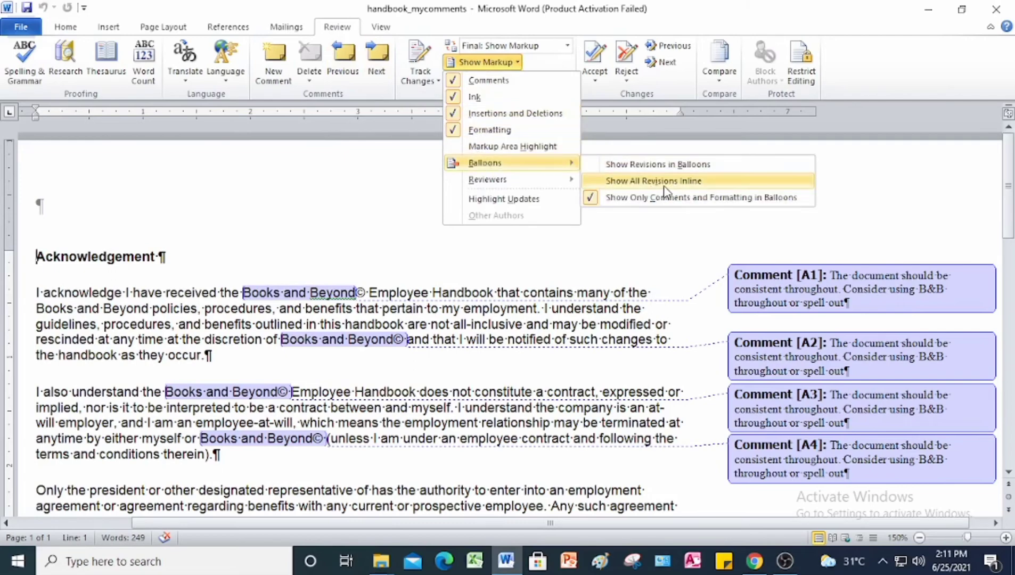
{"action": "left_click", "coordinate": [679, 181]}
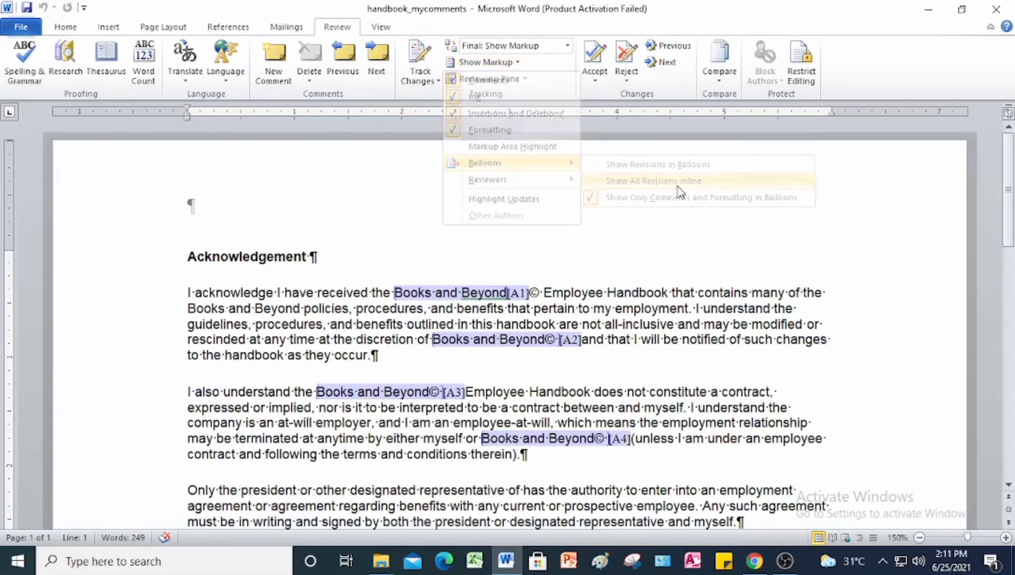
{"action": "scroll", "coordinate": [751, 320], "scroll_direction": "down", "scroll_amount": 2}
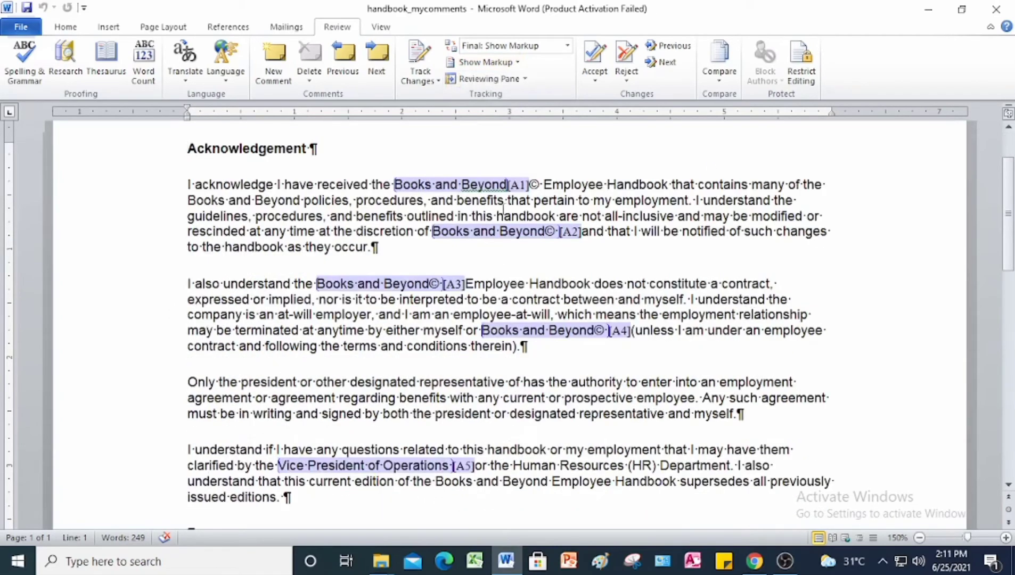
{"action": "scroll", "coordinate": [504, 209], "scroll_direction": "down", "scroll_amount": 2}
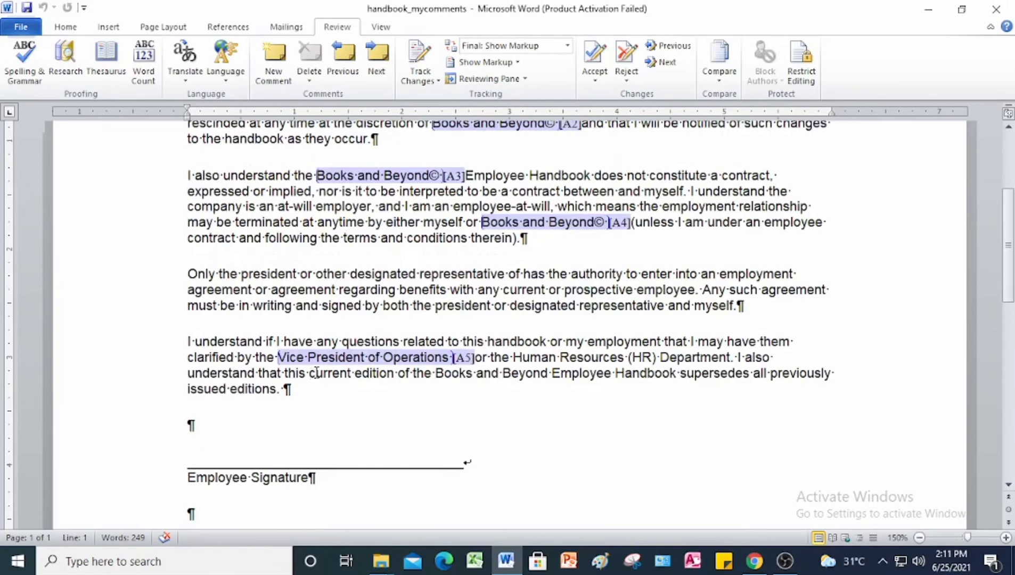
{"action": "scroll", "coordinate": [448, 373], "scroll_direction": "up", "scroll_amount": 2}
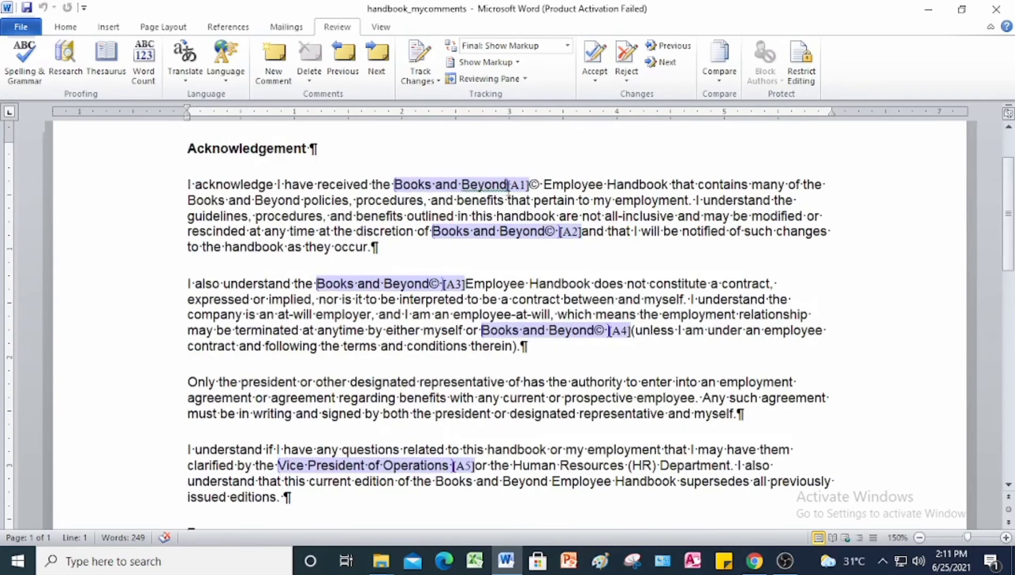
{"action": "mouse_move", "coordinate": [506, 185]}
{"action": "mouse_move", "coordinate": [434, 184]}
Switch the markup back to Show Only Comments and Formatting in Balloons and view the full comment balloons for comparison.
{"action": "left_click", "coordinate": [515, 63]}
{"action": "mouse_move", "coordinate": [515, 161]}
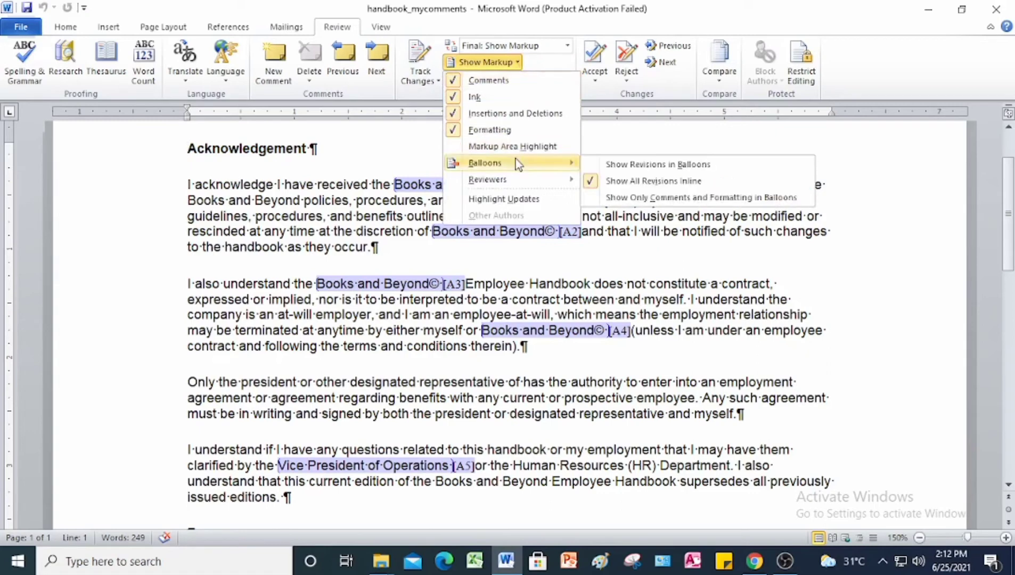
{"action": "left_click", "coordinate": [681, 201]}
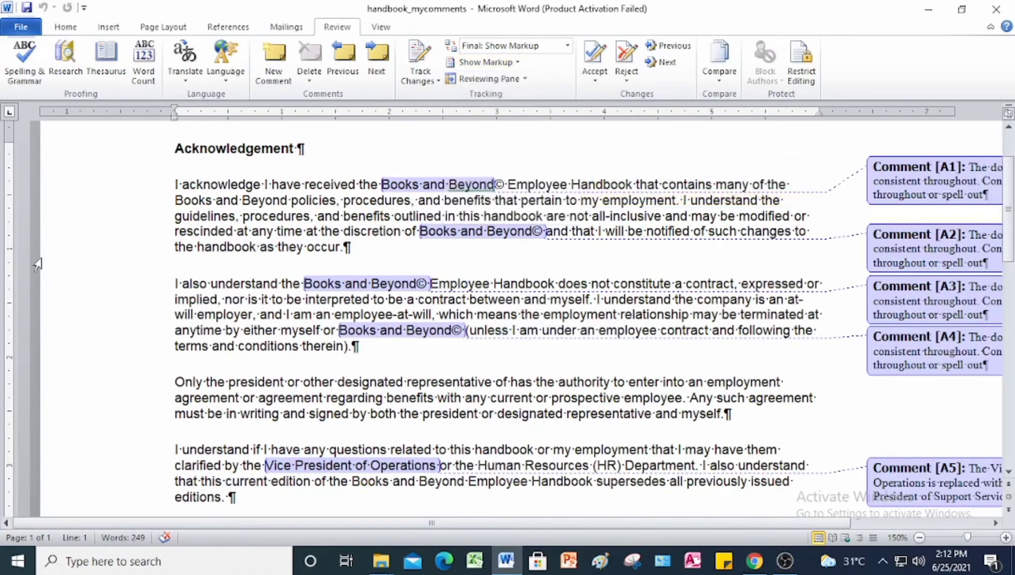
{"action": "left_click_drag", "start_coordinate": [619, 524], "coordinate": [760, 524]}
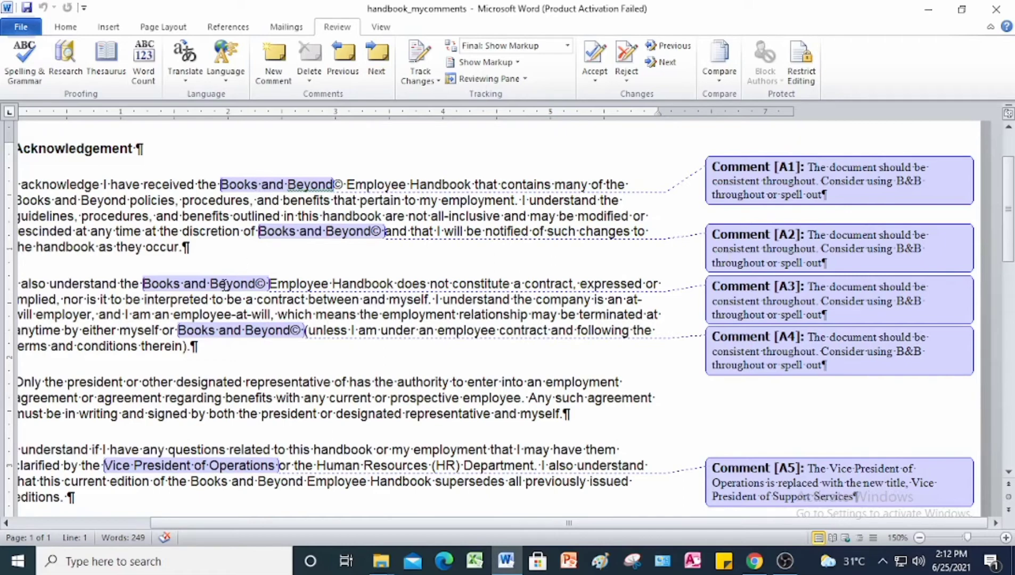
{"action": "mouse_move", "coordinate": [223, 285]}
Show all revisions inline again and read the pop-up comments on the marked Books and Beyond phrases.
{"action": "left_click", "coordinate": [518, 63]}
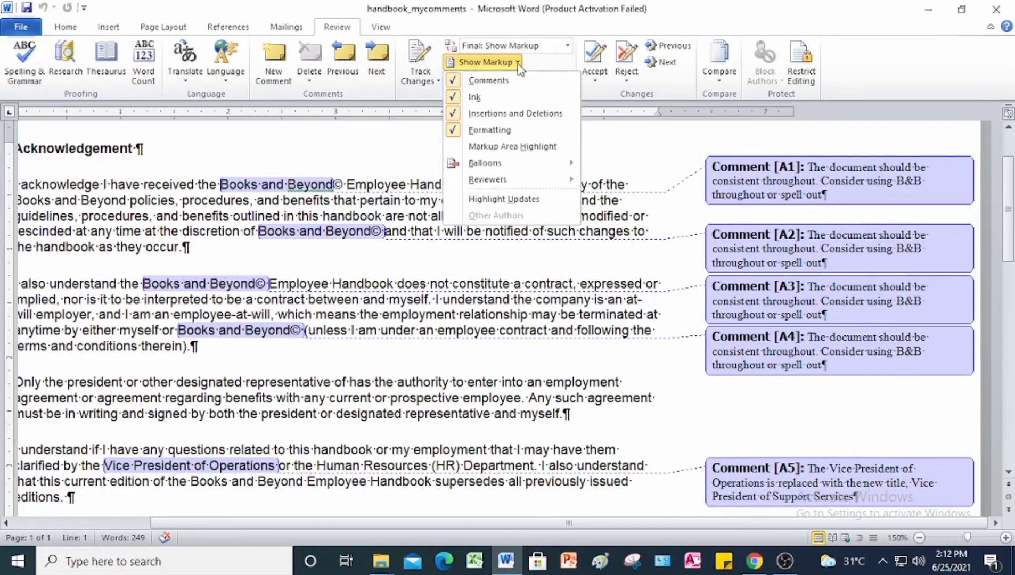
{"action": "mouse_move", "coordinate": [486, 165]}
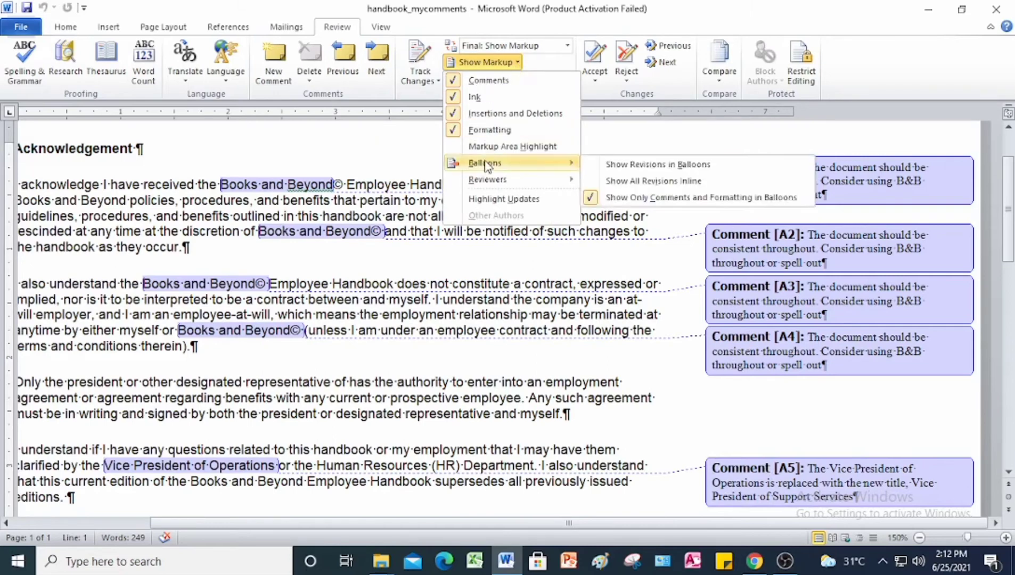
{"action": "left_click", "coordinate": [643, 181]}
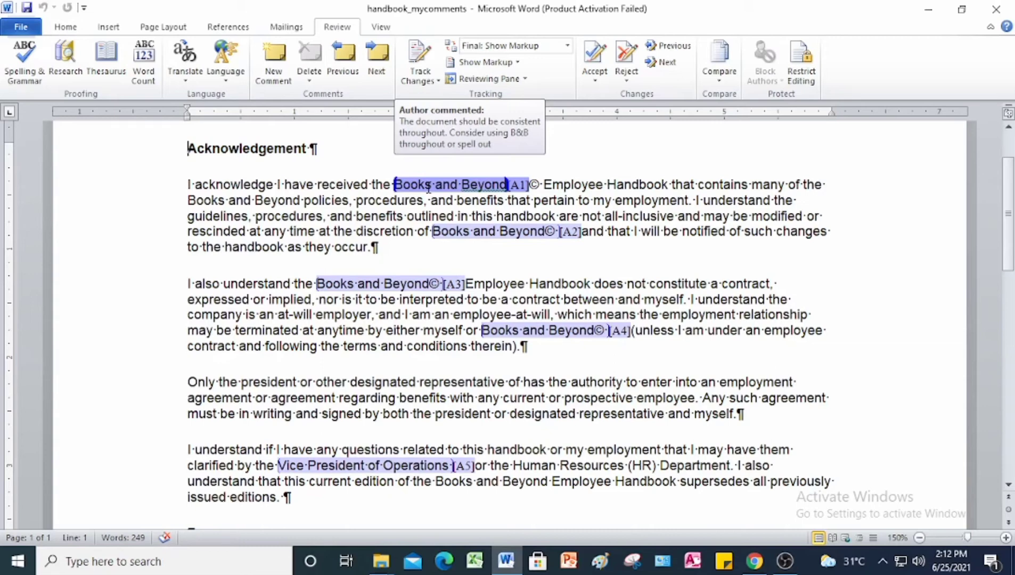
{"action": "mouse_move", "coordinate": [389, 283]}
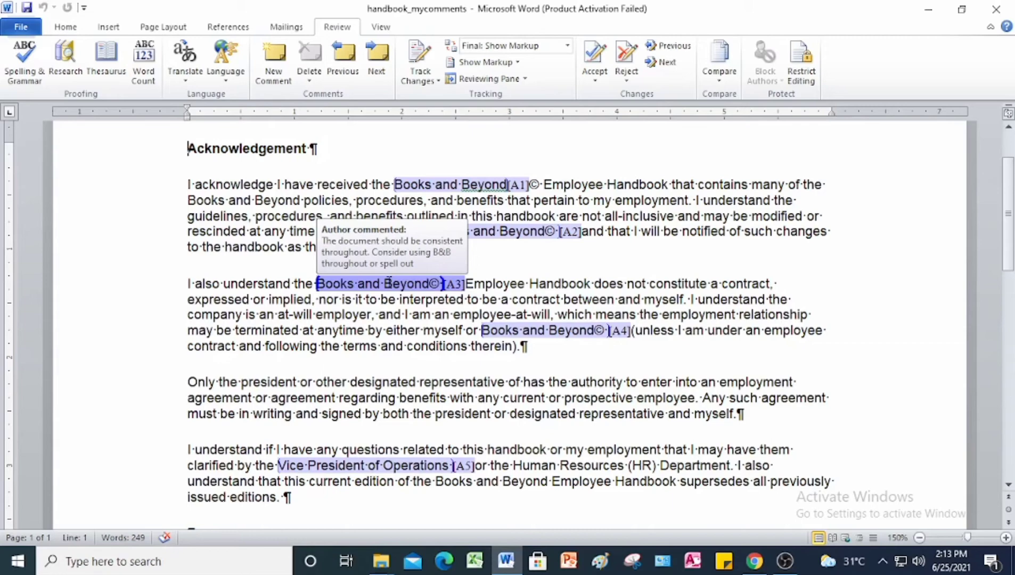
Save the document as handbook_inline_comments in the Wordprocessing Project 9 folder and close it.
{"action": "left_click", "coordinate": [29, 27]}
{"action": "left_click", "coordinate": [31, 68]}
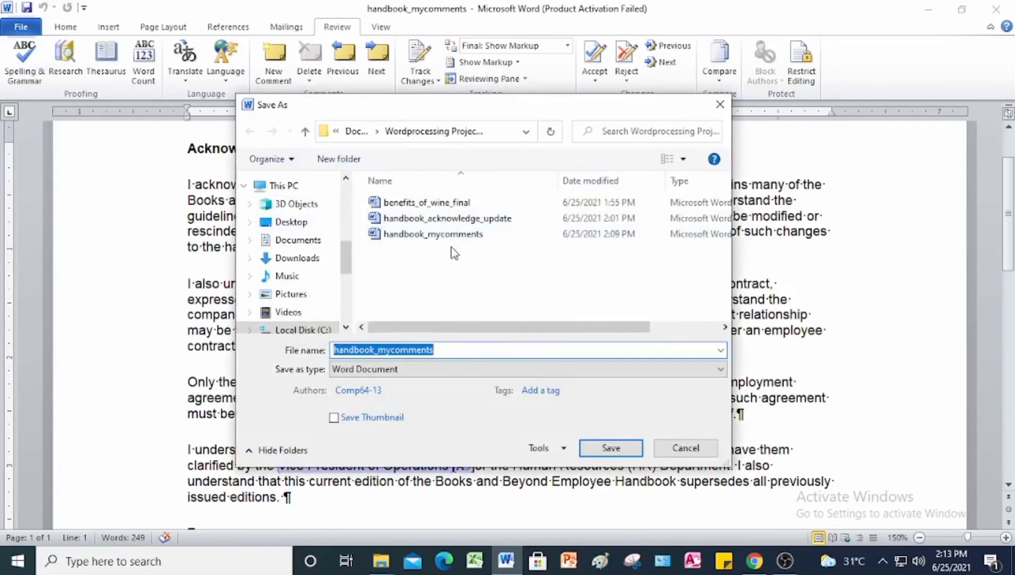
{"action": "left_click", "coordinate": [452, 353]}
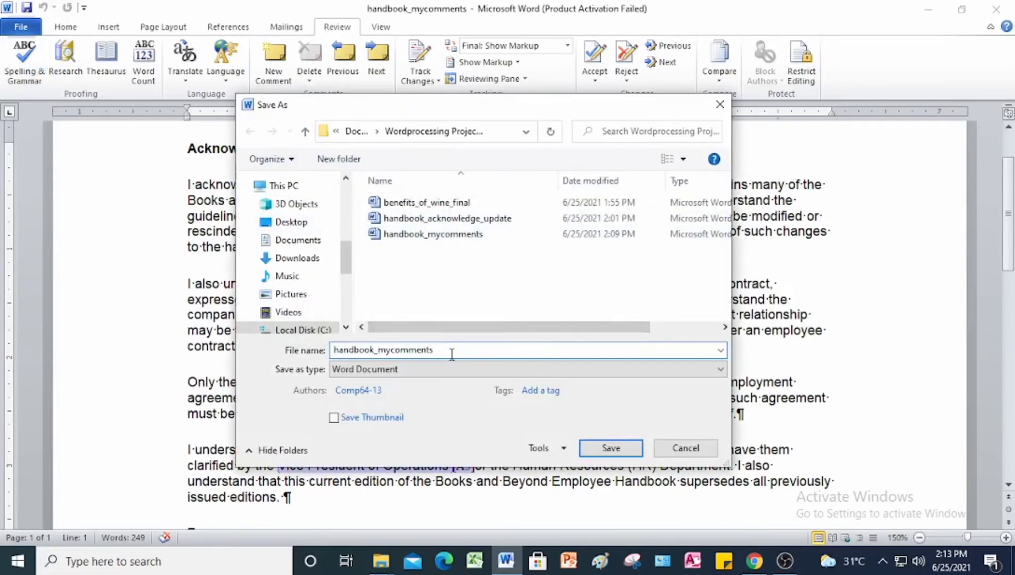
{"action": "key", "text": "BackSpace"}
{"action": "key", "text": "BackSpace"}
{"action": "key", "text": "BackSpace"}
{"action": "key", "text": "BackSpace"}
{"action": "key", "text": "BackSpace"}
{"action": "key", "text": "BackSpace"}
{"action": "key", "text": "BackSpace"}
{"action": "key", "text": "BackSpace"}
{"action": "key", "text": "BackSpace"}
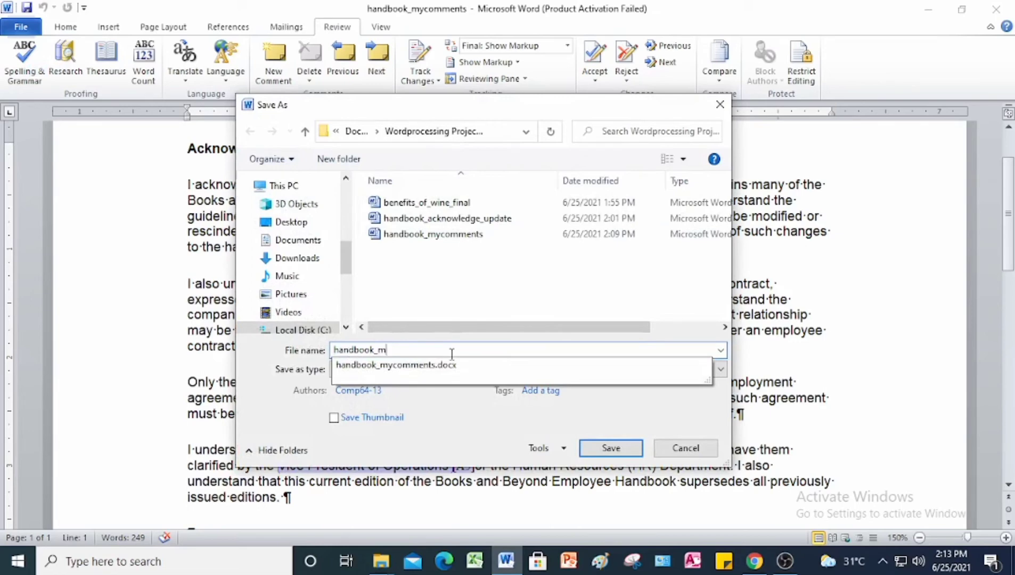
{"action": "key", "text": "BackSpace"}
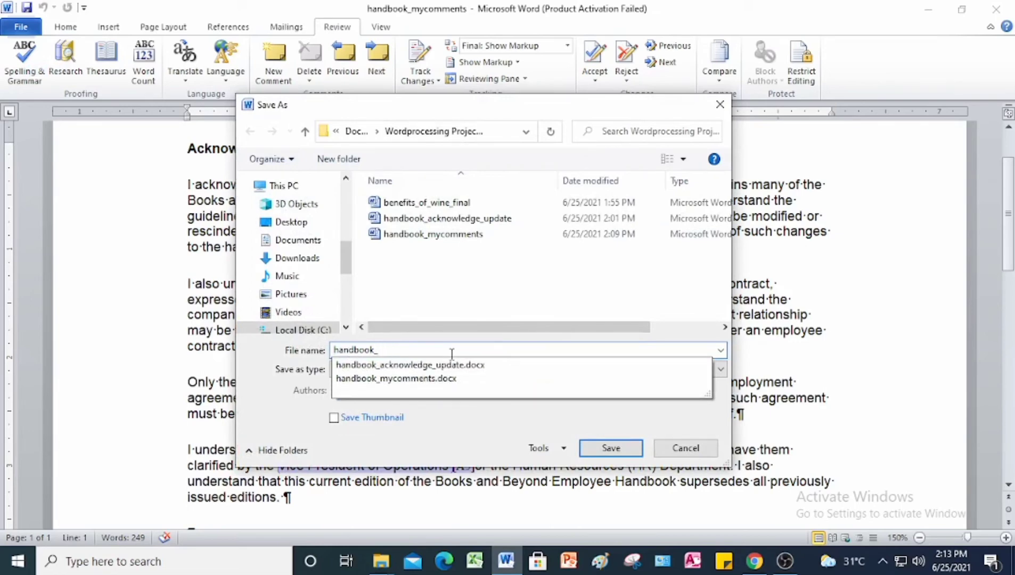
{"action": "type", "text": "in"}
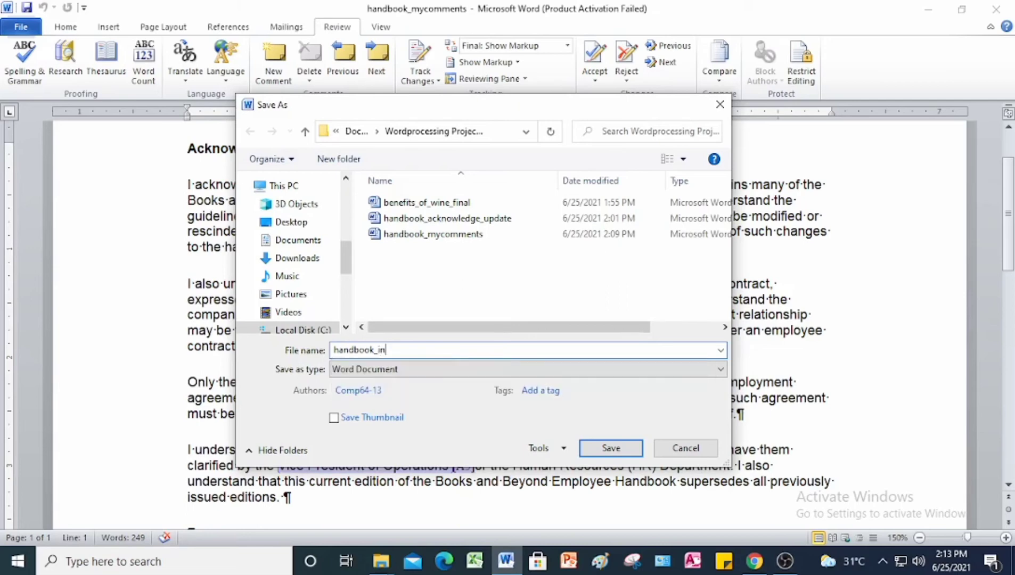
{"action": "type", "text": "line_comments"}
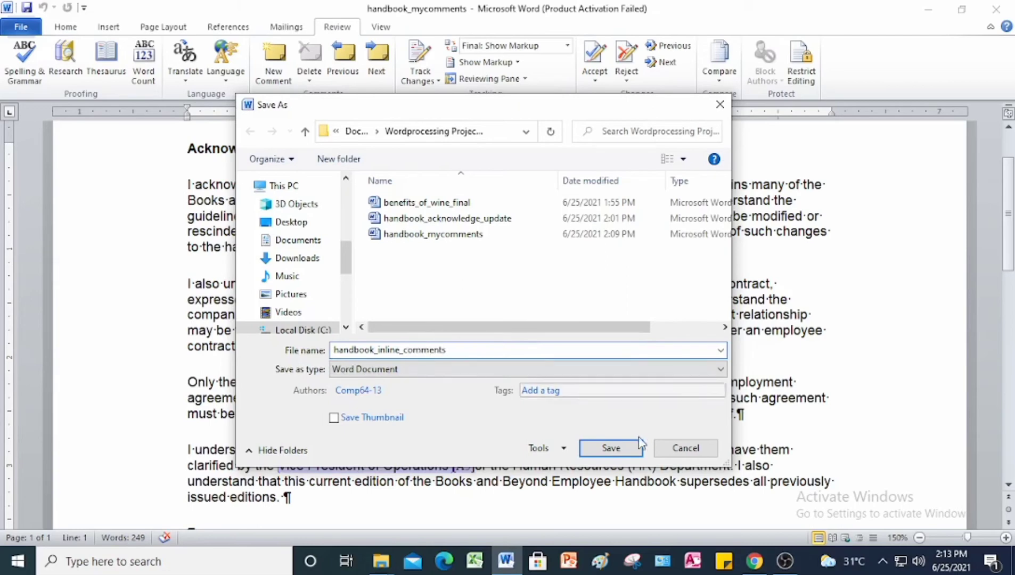
{"action": "left_click", "coordinate": [618, 449]}
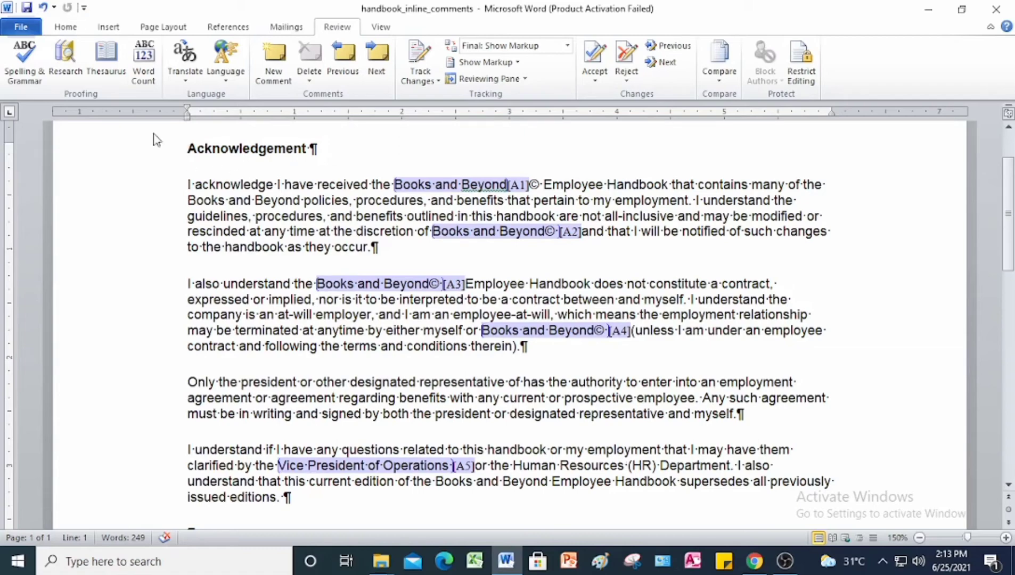
{"action": "left_click", "coordinate": [22, 28]}
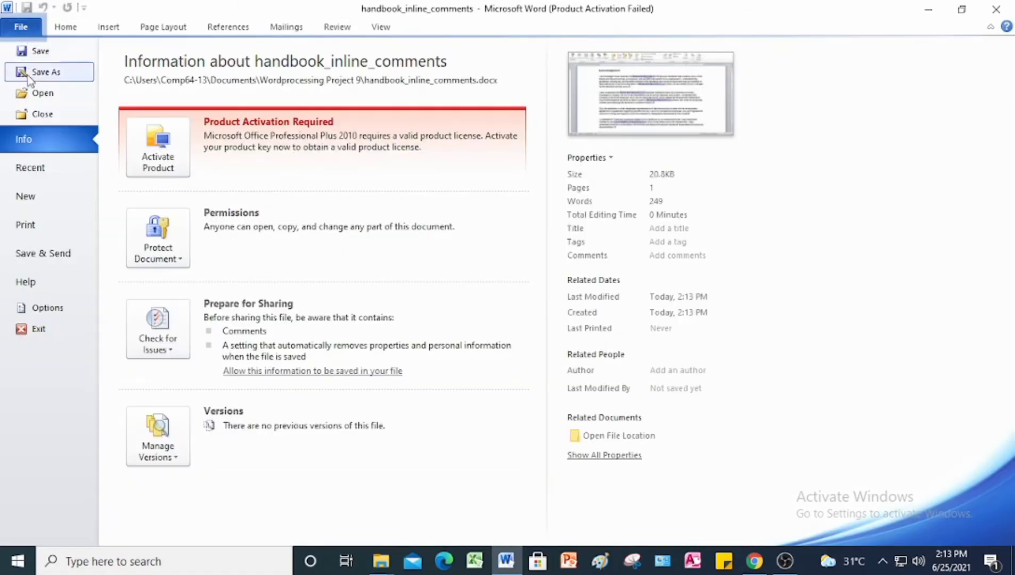
{"action": "left_click", "coordinate": [40, 113]}
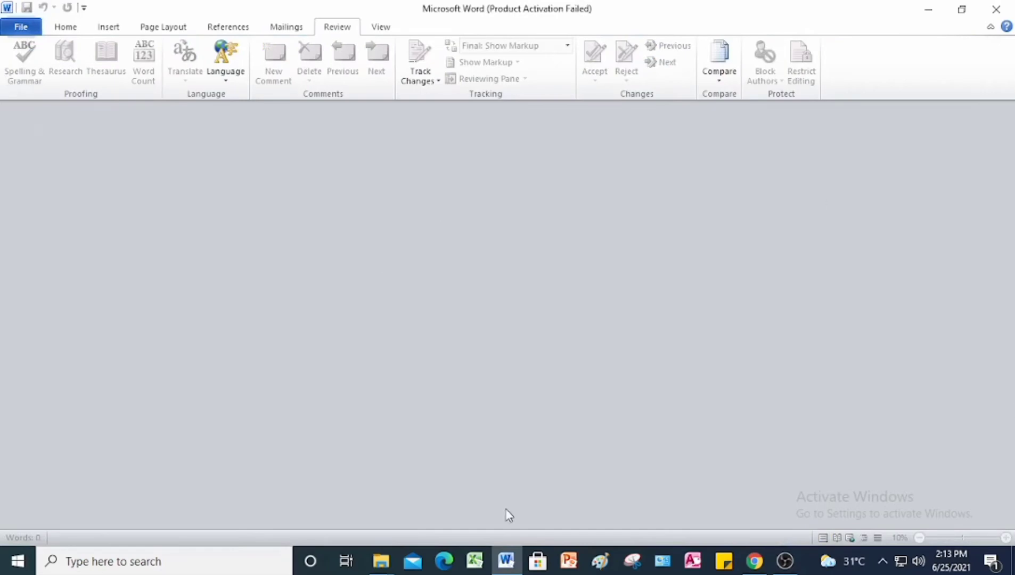
Switch to the #Project 9.pdf instructions in Chrome and read the Project 9-5 task on the Blue Yonder Airlines stock agreement.
{"action": "left_click", "coordinate": [754, 561]}
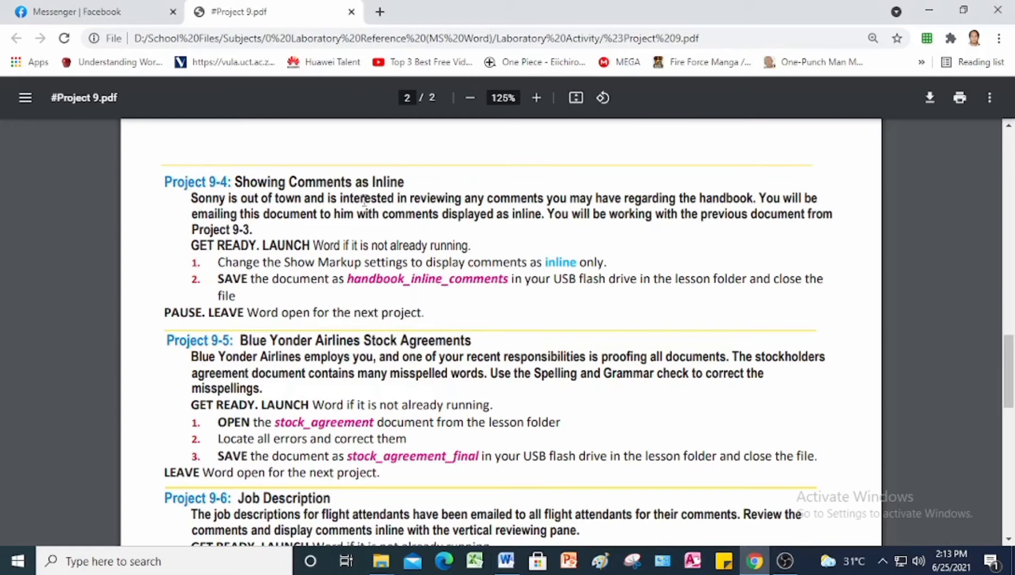
{"action": "scroll", "coordinate": [406, 202], "scroll_direction": "down", "scroll_amount": 3}
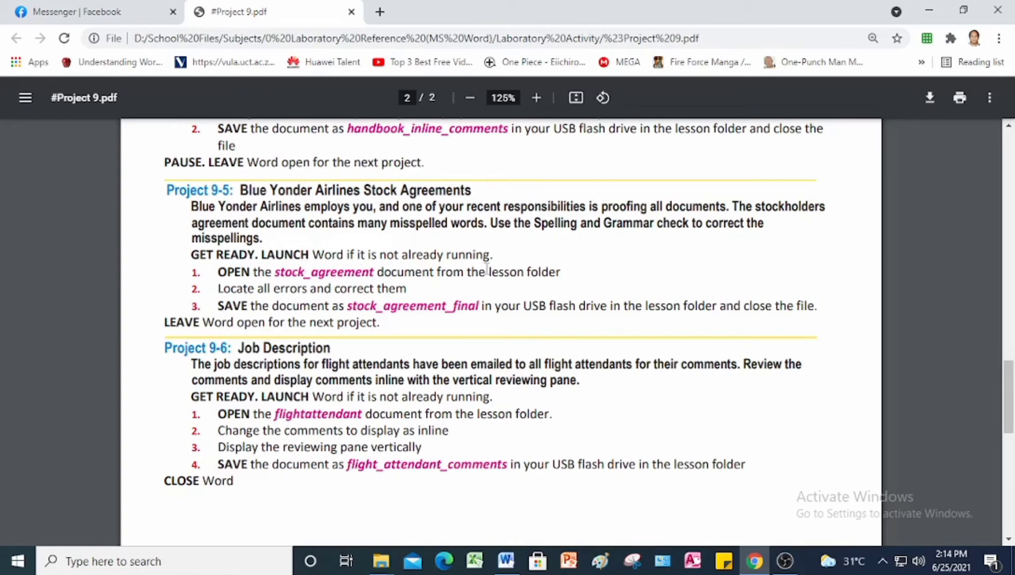
Switch to Word, open stock_agreement from the Student Data Files folder in Documents, and enable editing.
{"action": "left_click", "coordinate": [505, 563]}
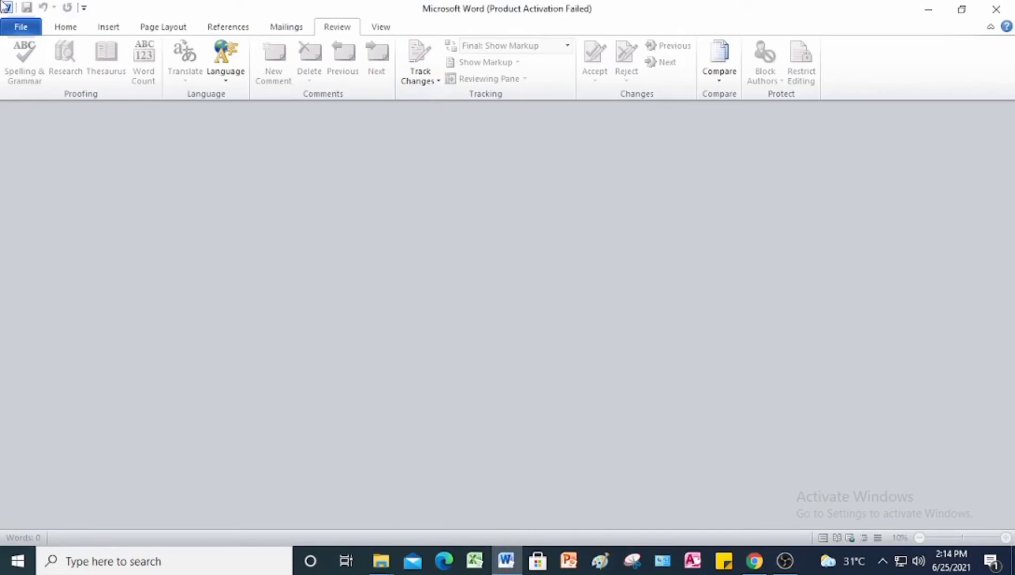
{"action": "left_click", "coordinate": [20, 27]}
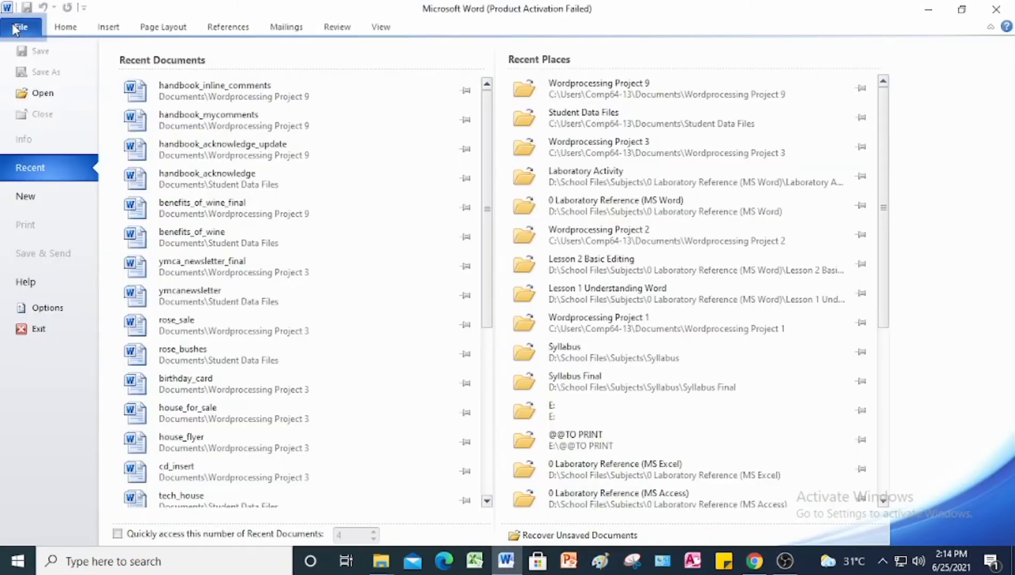
{"action": "left_click", "coordinate": [37, 94]}
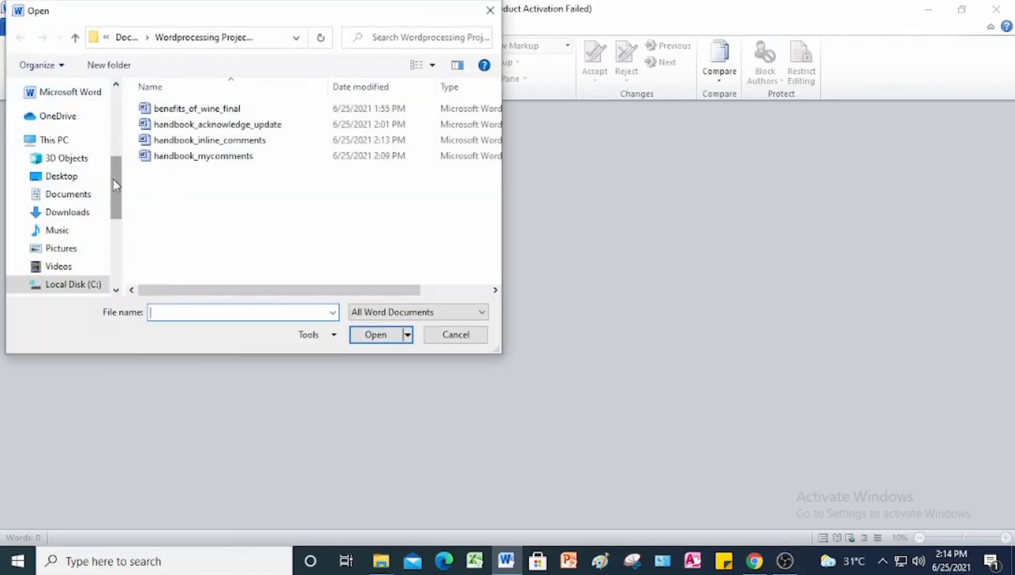
{"action": "left_click_drag", "start_coordinate": [113, 185], "coordinate": [112, 140]}
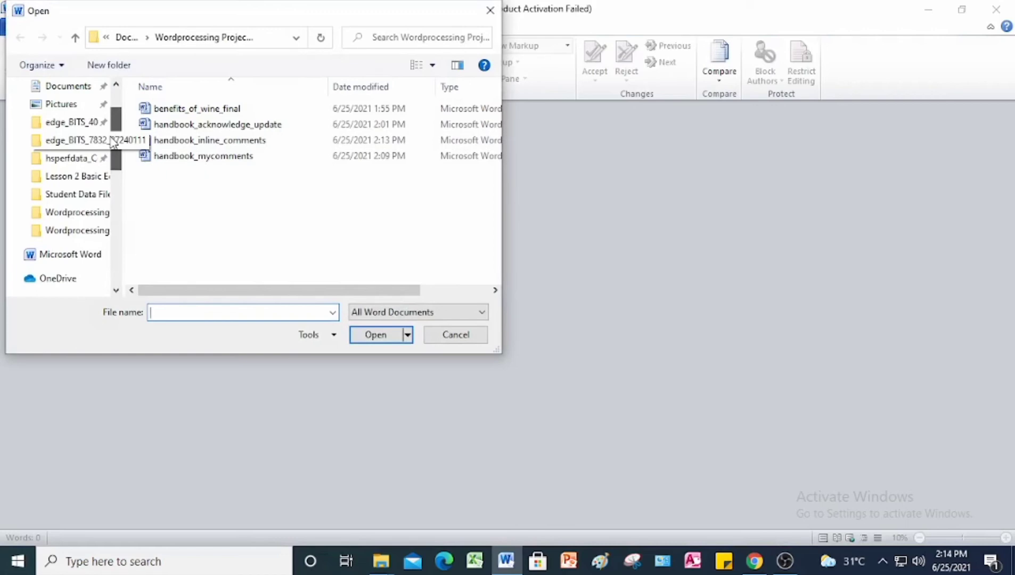
{"action": "left_click", "coordinate": [72, 86]}
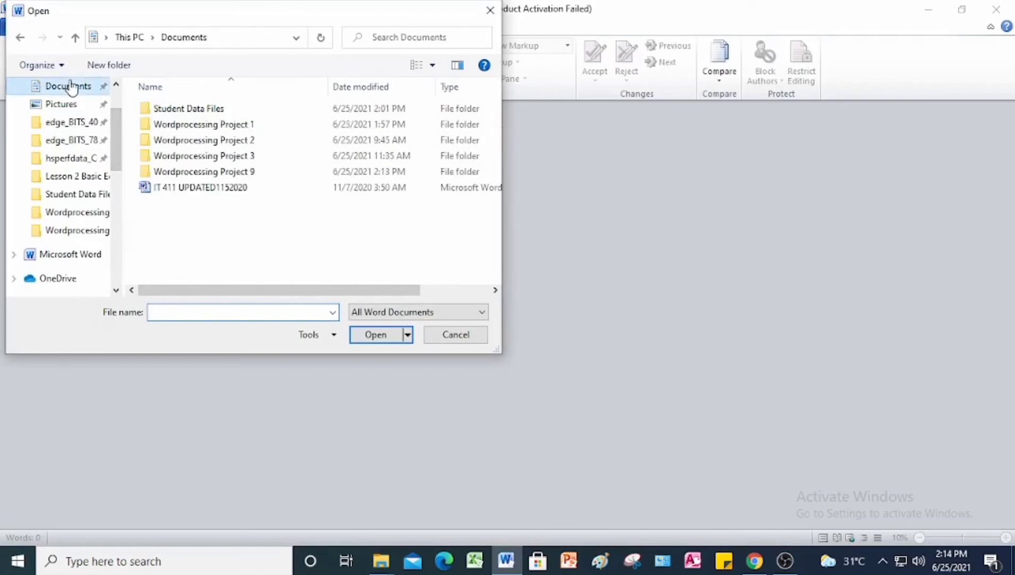
{"action": "double_click", "coordinate": [183, 109]}
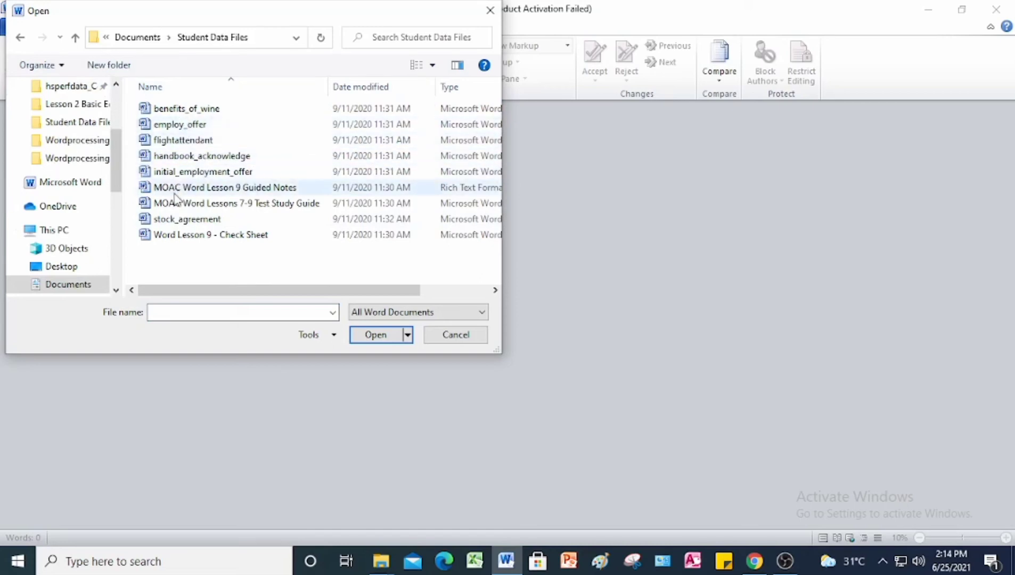
{"action": "left_click", "coordinate": [180, 221]}
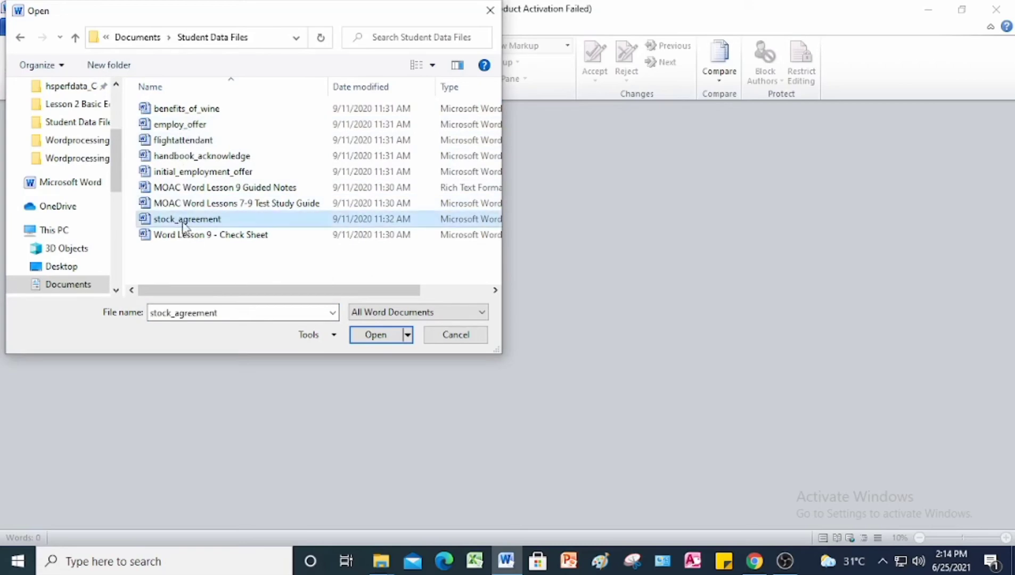
{"action": "left_click", "coordinate": [374, 336]}
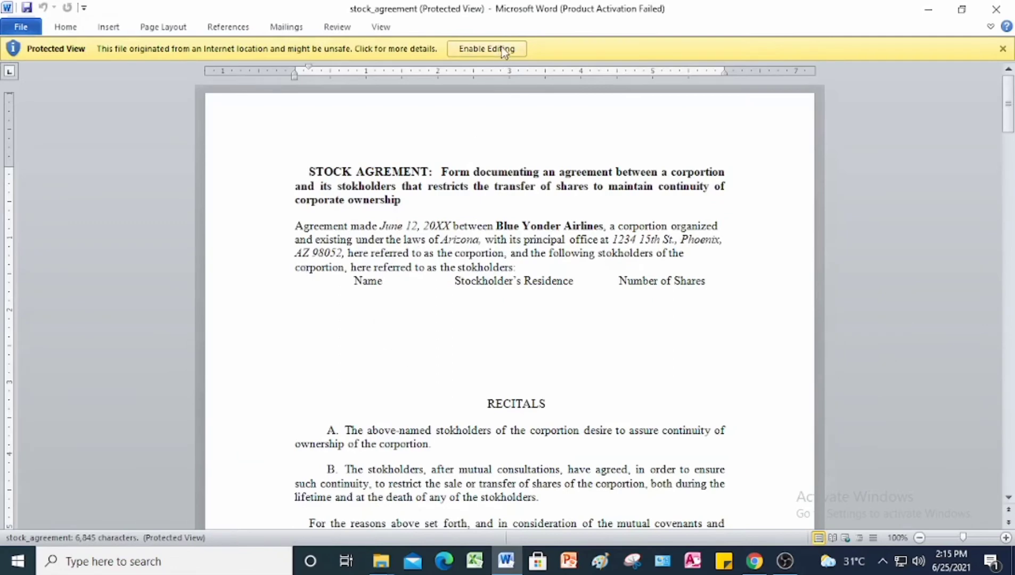
{"action": "left_click", "coordinate": [487, 49]}
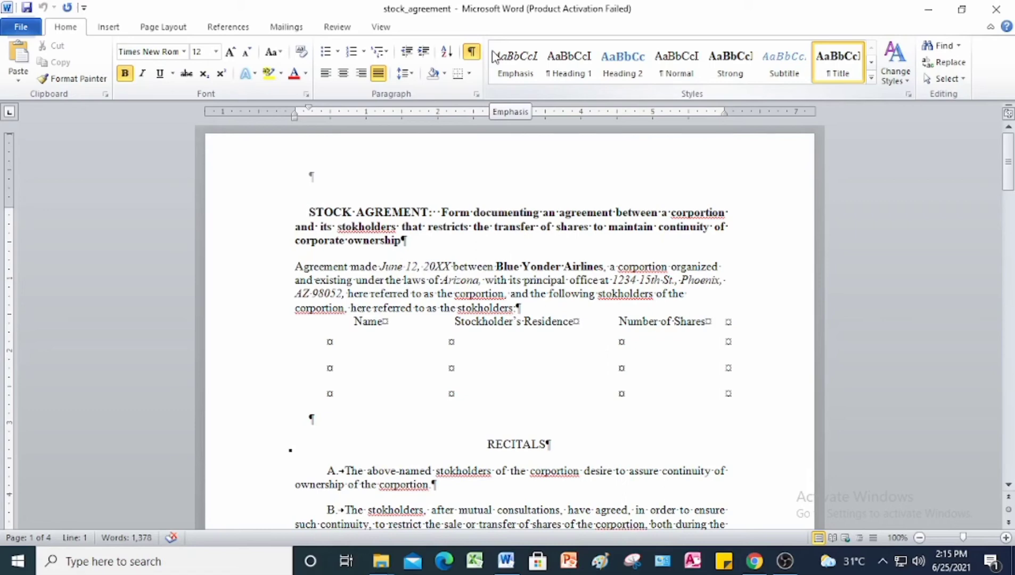
{"action": "left_click", "coordinate": [337, 27]}
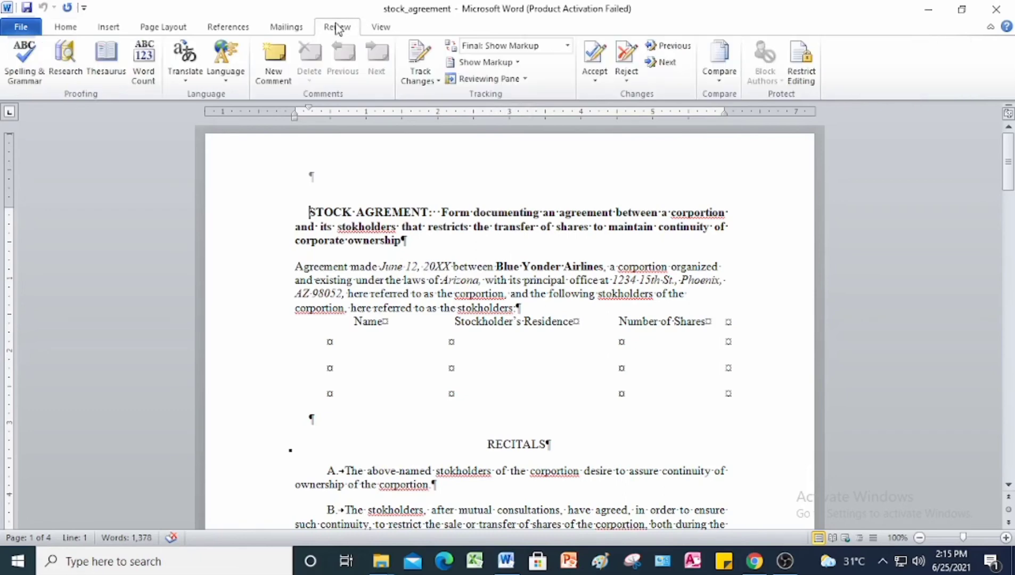
{"action": "left_click", "coordinate": [24, 58]}
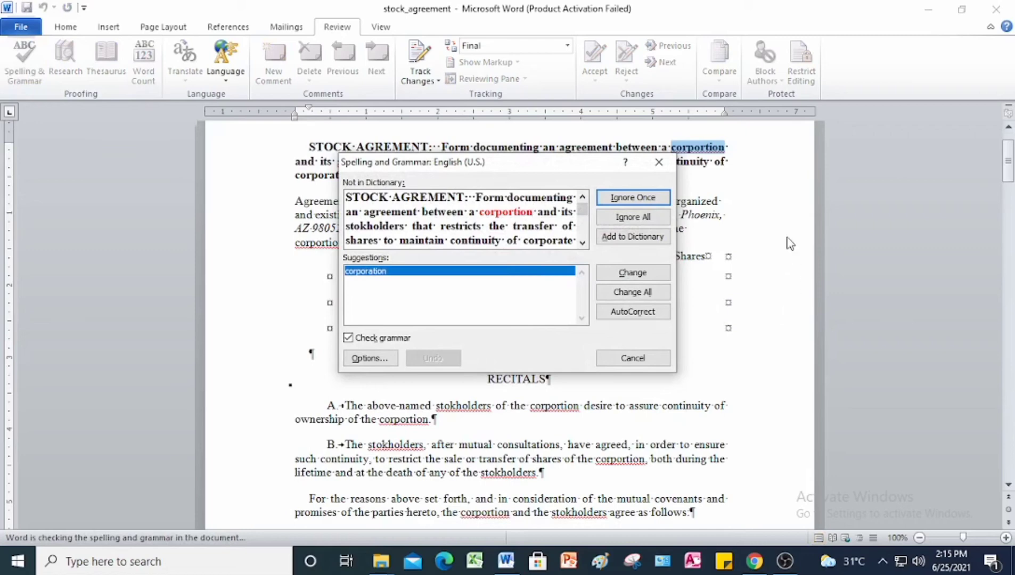
{"action": "left_click", "coordinate": [669, 165]}
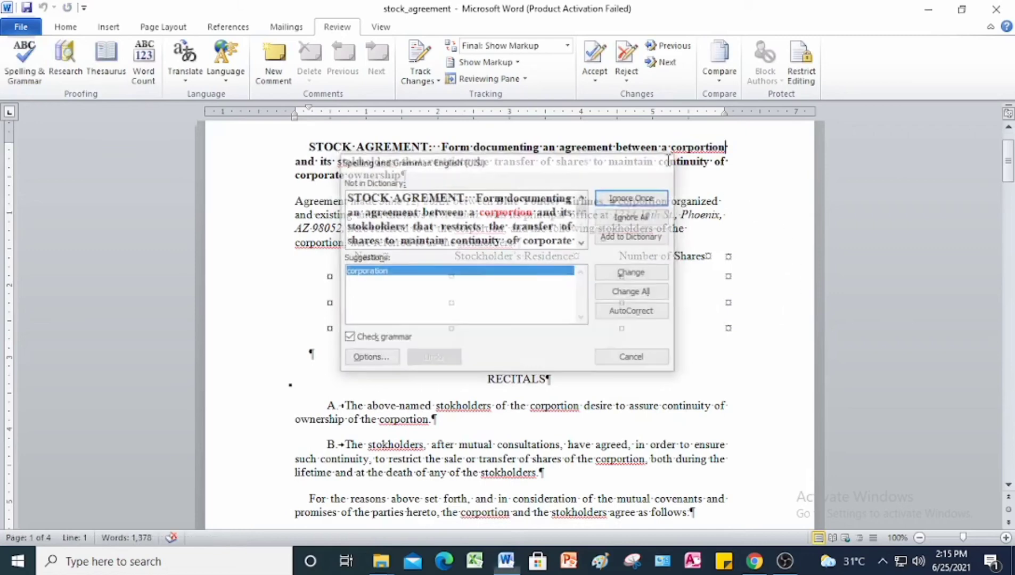
{"action": "scroll", "coordinate": [634, 253], "scroll_direction": "down", "scroll_amount": 2}
{"action": "scroll", "coordinate": [635, 252], "scroll_direction": "down", "scroll_amount": 8}
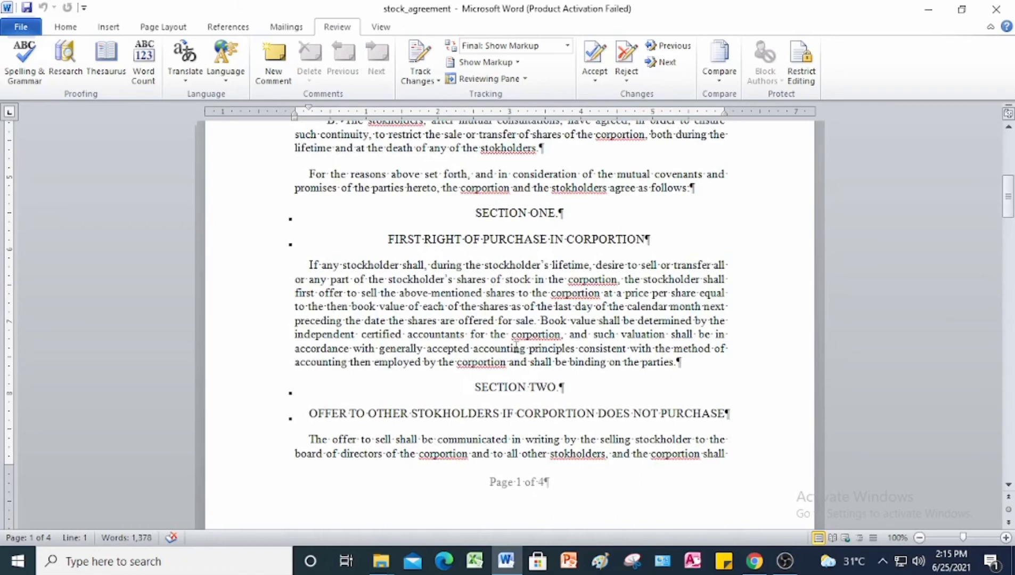
{"action": "scroll", "coordinate": [516, 347], "scroll_direction": "up", "scroll_amount": 3}
Run the Spelling and Grammar check, changing all occurrences of "stokholders" to "stockholders" and "corportion" to "corporation".
{"action": "left_click", "coordinate": [383, 234]}
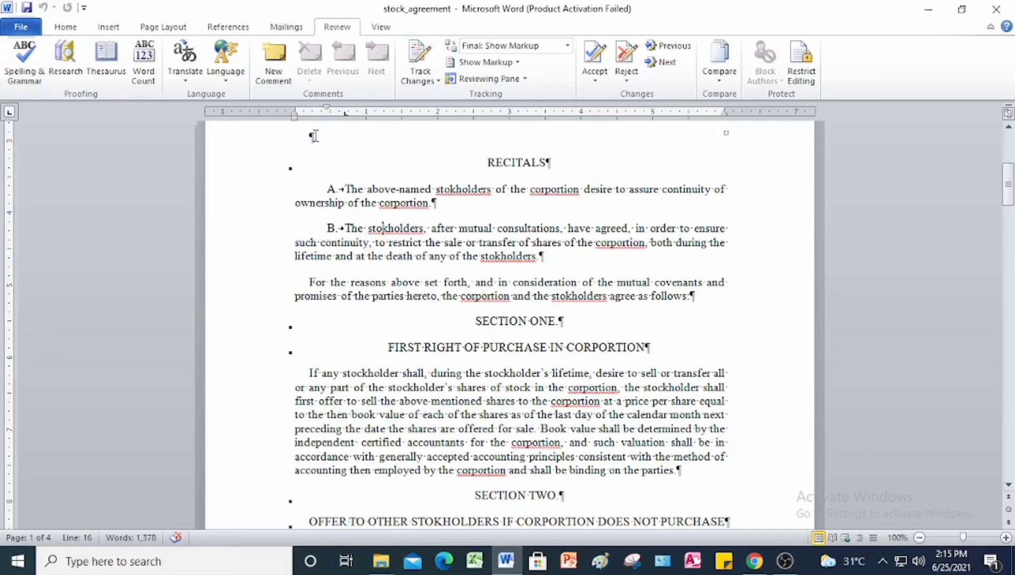
{"action": "left_click", "coordinate": [18, 73]}
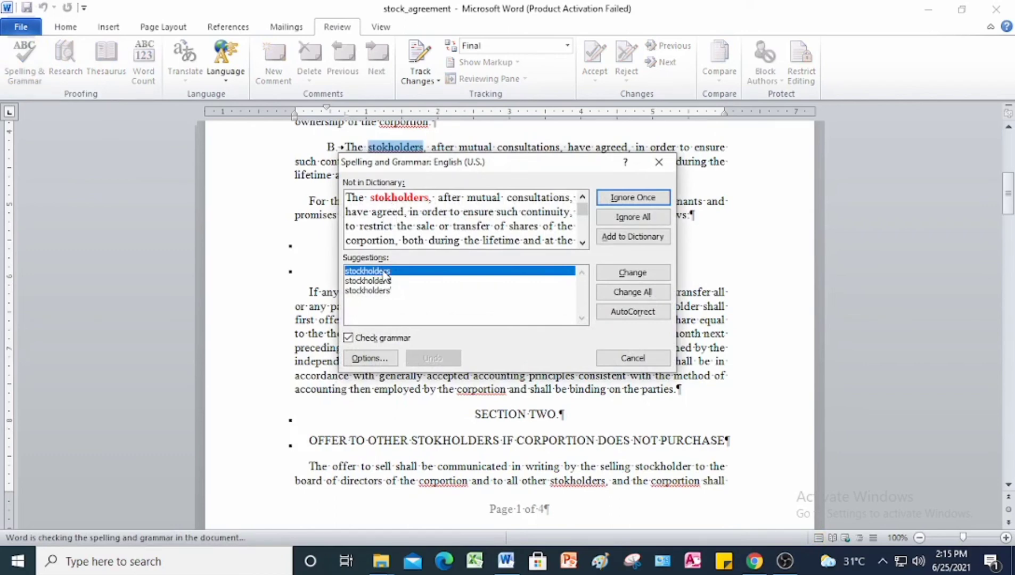
{"action": "left_click", "coordinate": [649, 294]}
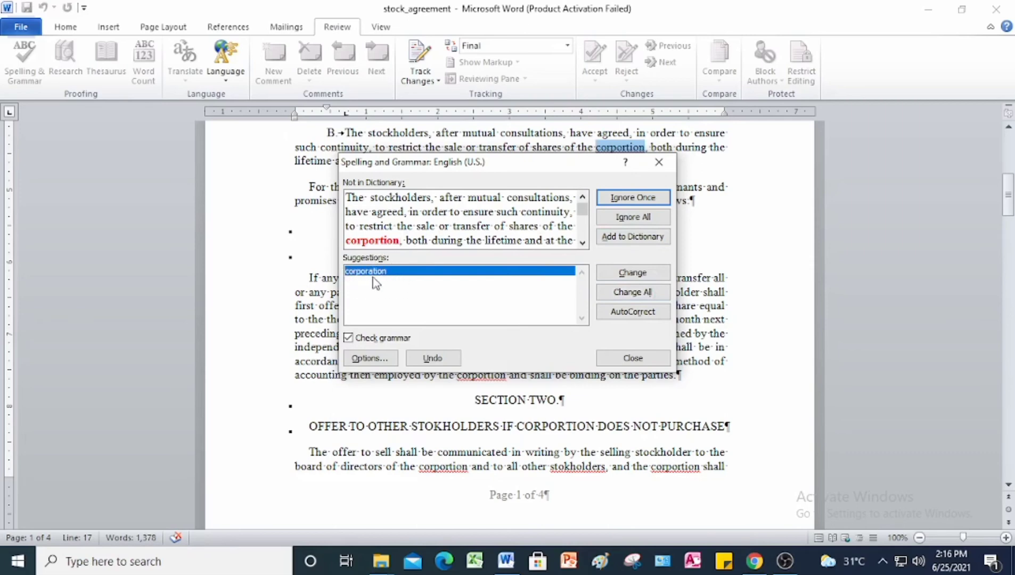
{"action": "left_click", "coordinate": [634, 293]}
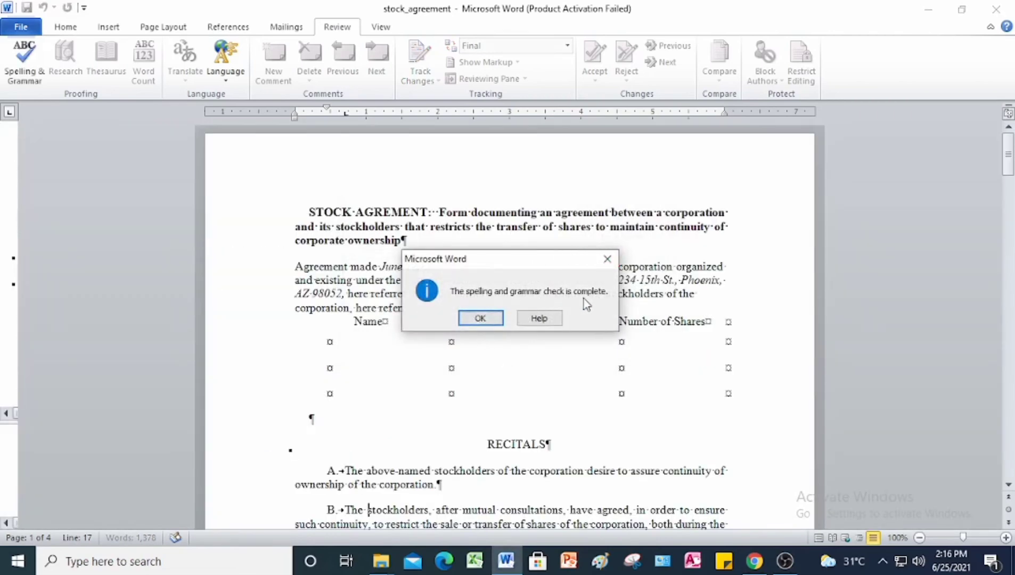
{"action": "left_click", "coordinate": [481, 318]}
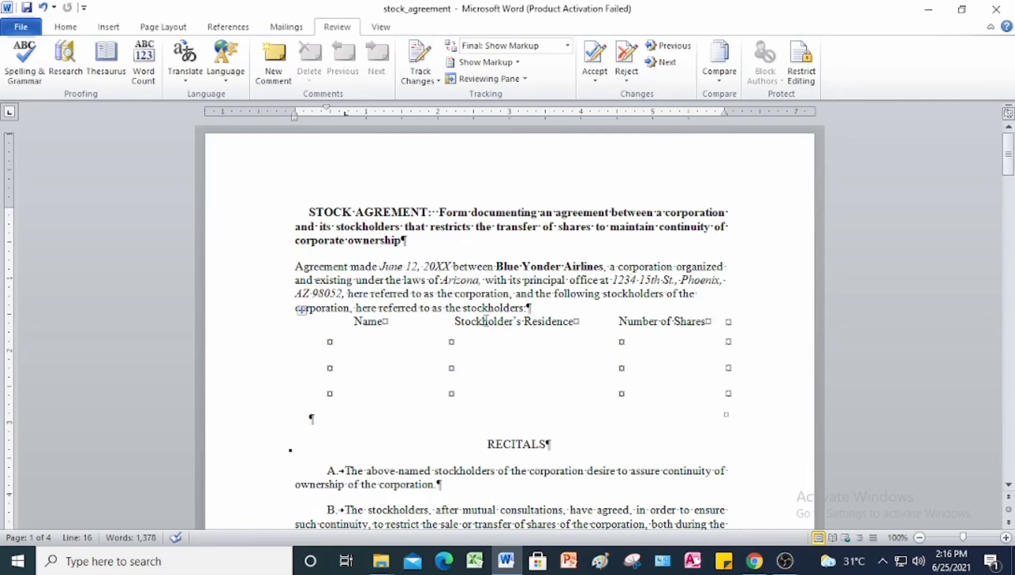
Save the document as stock_agreement_final in the Wordprocessing Project 9 folder and close it.
{"action": "left_click", "coordinate": [20, 26]}
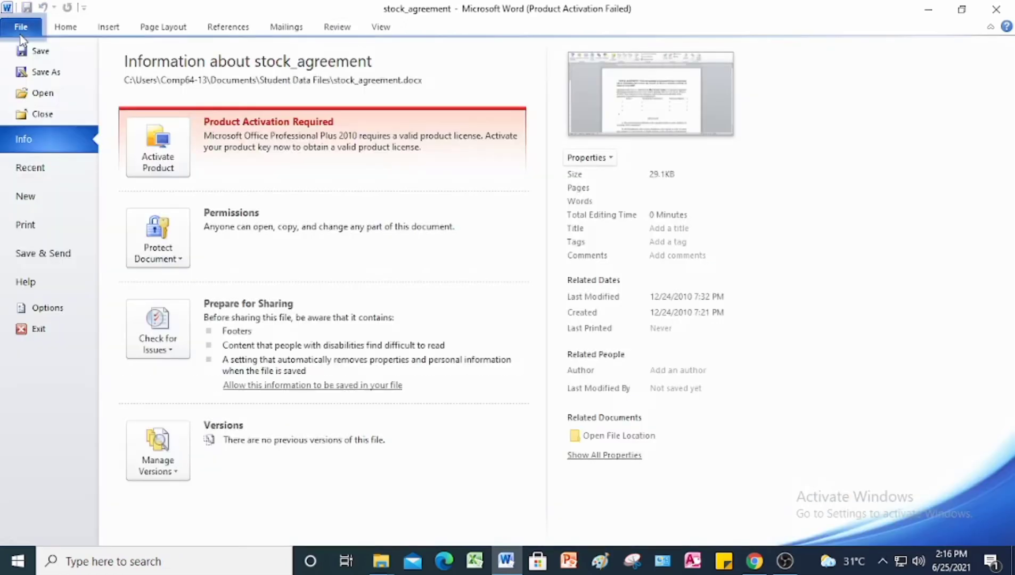
{"action": "left_click", "coordinate": [39, 73]}
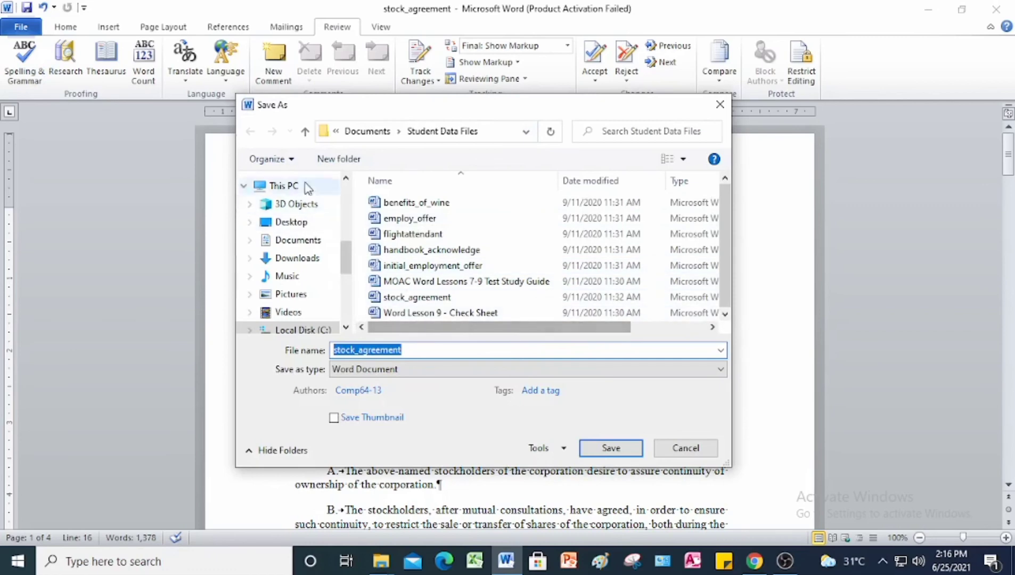
{"action": "left_click", "coordinate": [305, 133]}
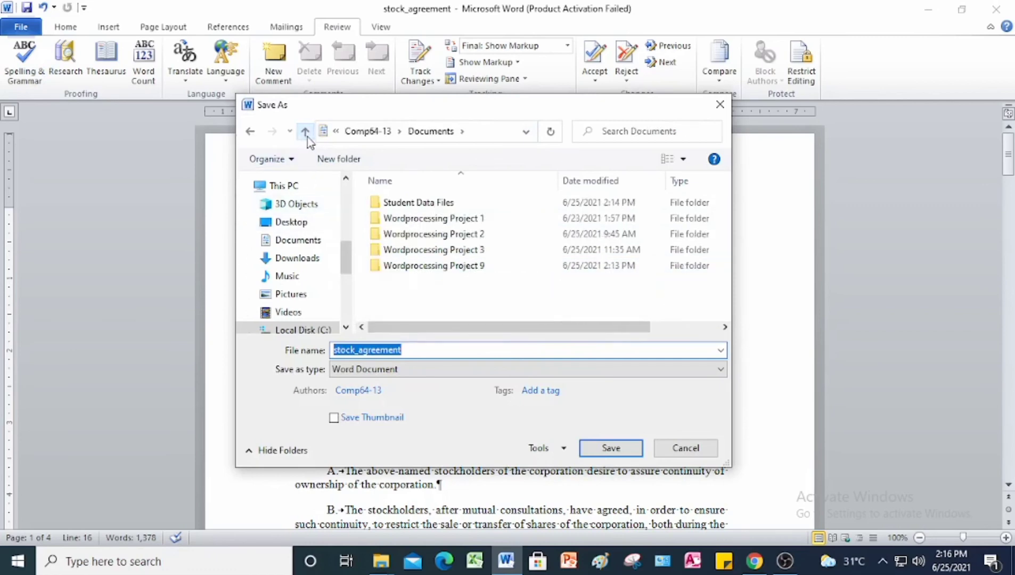
{"action": "double_click", "coordinate": [434, 265]}
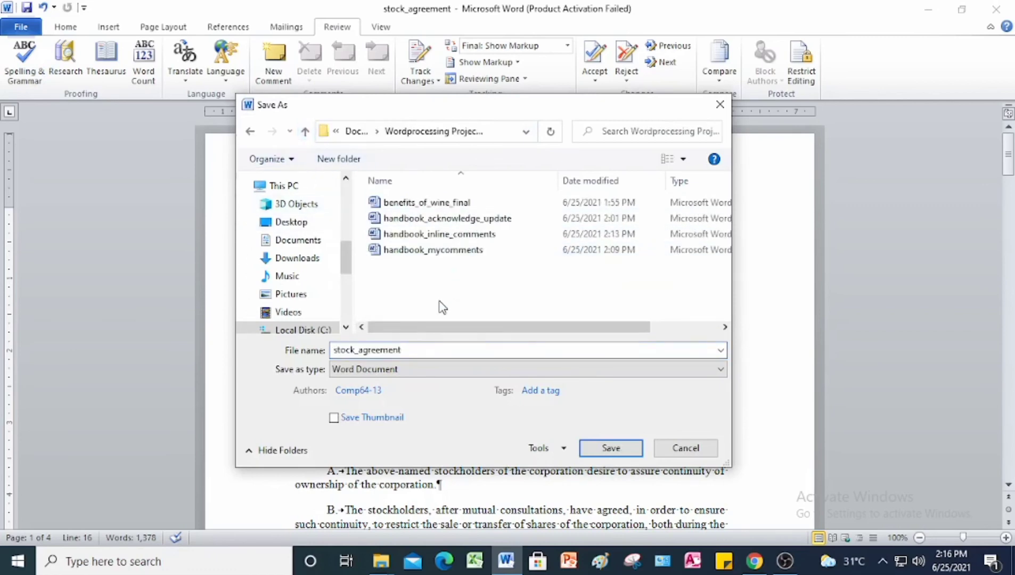
{"action": "left_click", "coordinate": [406, 351]}
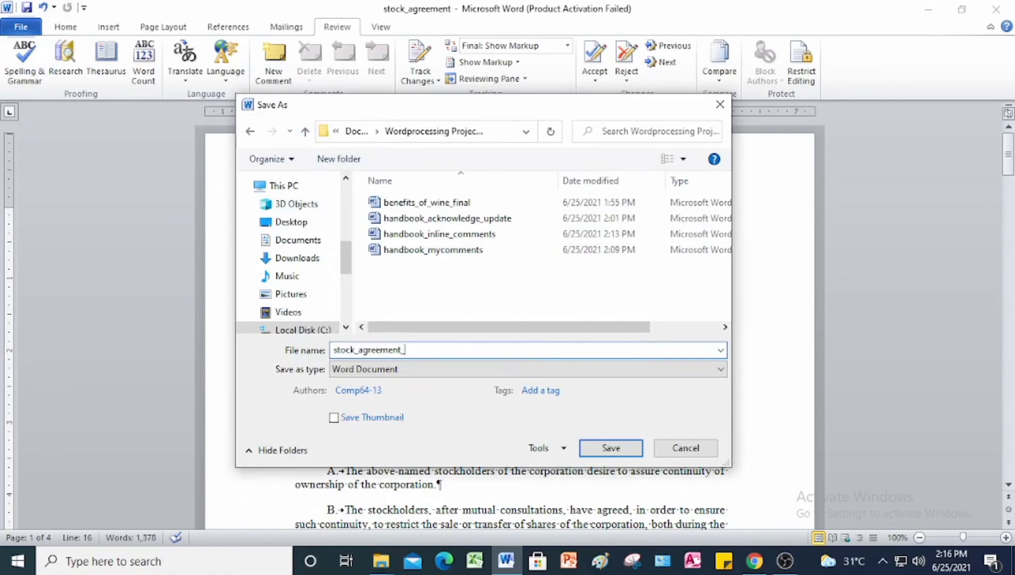
{"action": "type", "text": "_final"}
{"action": "left_click", "coordinate": [608, 448]}
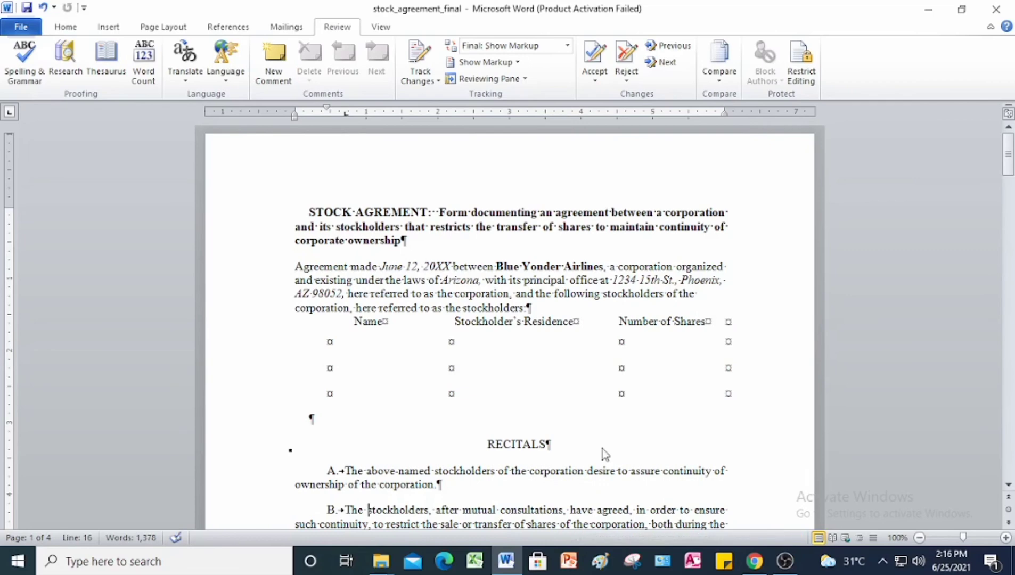
{"action": "left_click", "coordinate": [38, 29]}
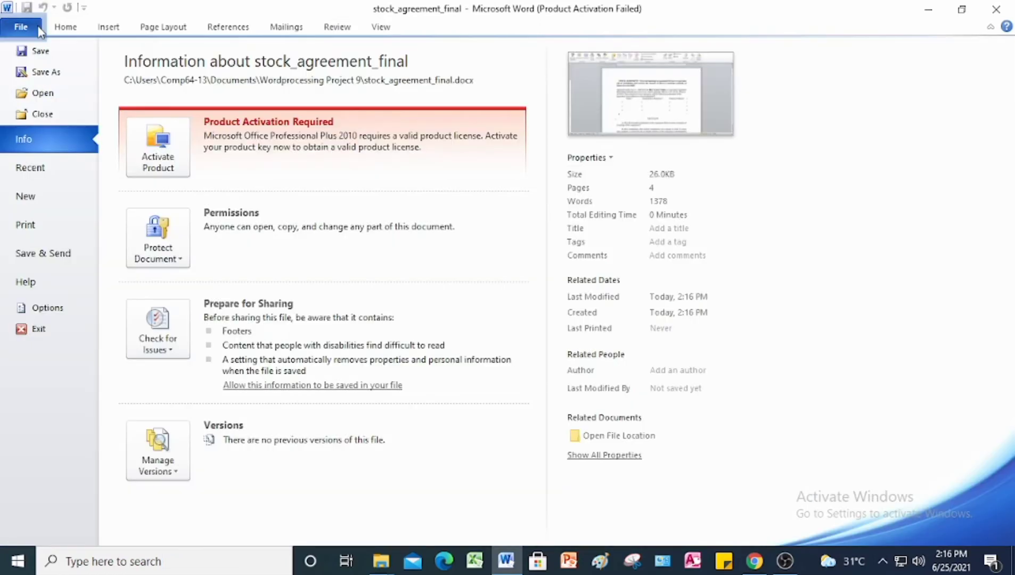
{"action": "left_click", "coordinate": [53, 118]}
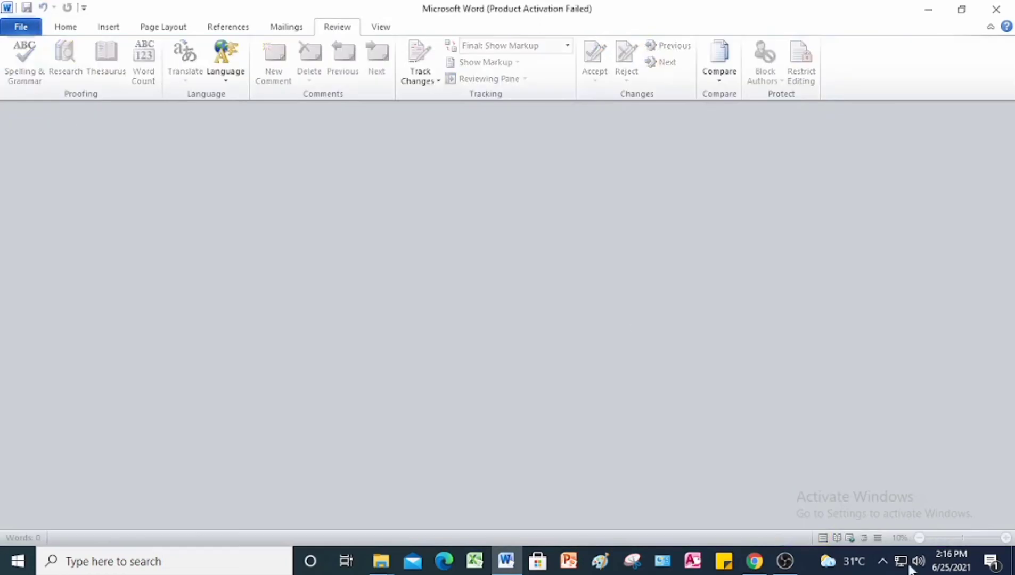
Switch to the #Project 9.pdf instructions in Chrome and read the Project 9-6 task on the flight attendant job description.
{"action": "left_click", "coordinate": [754, 565]}
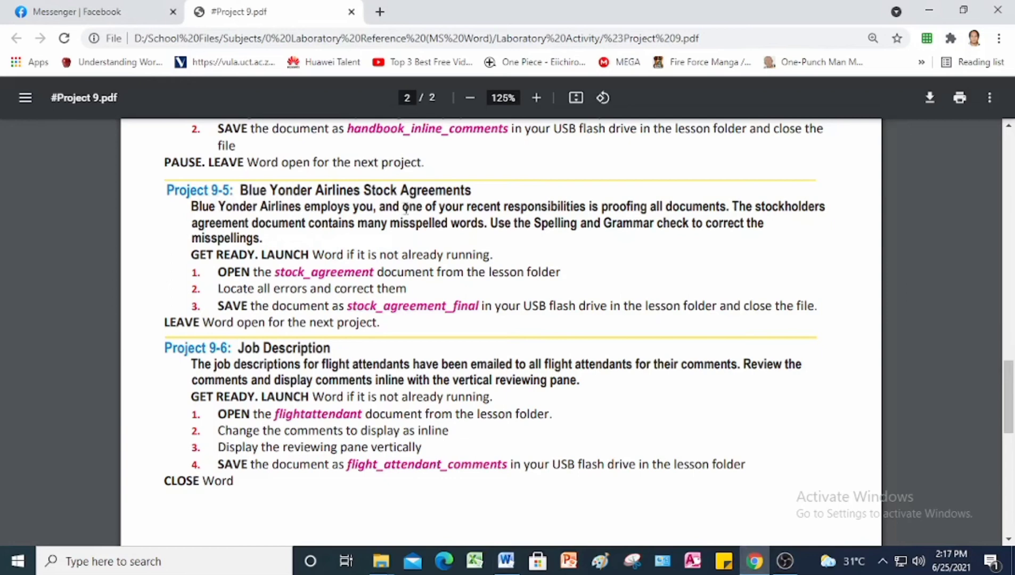
{"action": "scroll", "coordinate": [411, 213], "scroll_direction": "down", "scroll_amount": 1}
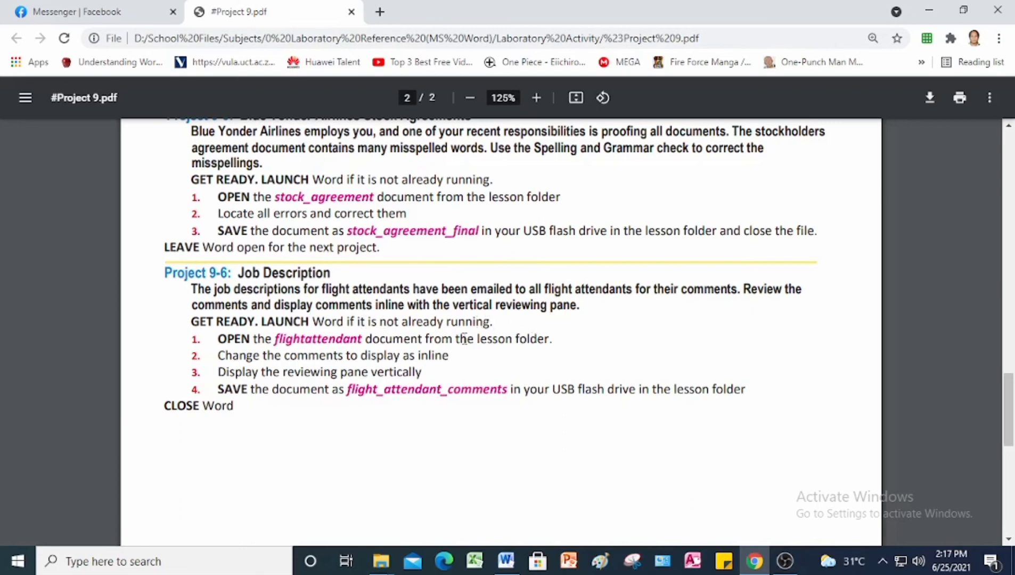
Switch back to Word, open flightattendant from the Student Data Files folder, and enable editing for reviewing its comments.
{"action": "left_click", "coordinate": [505, 561]}
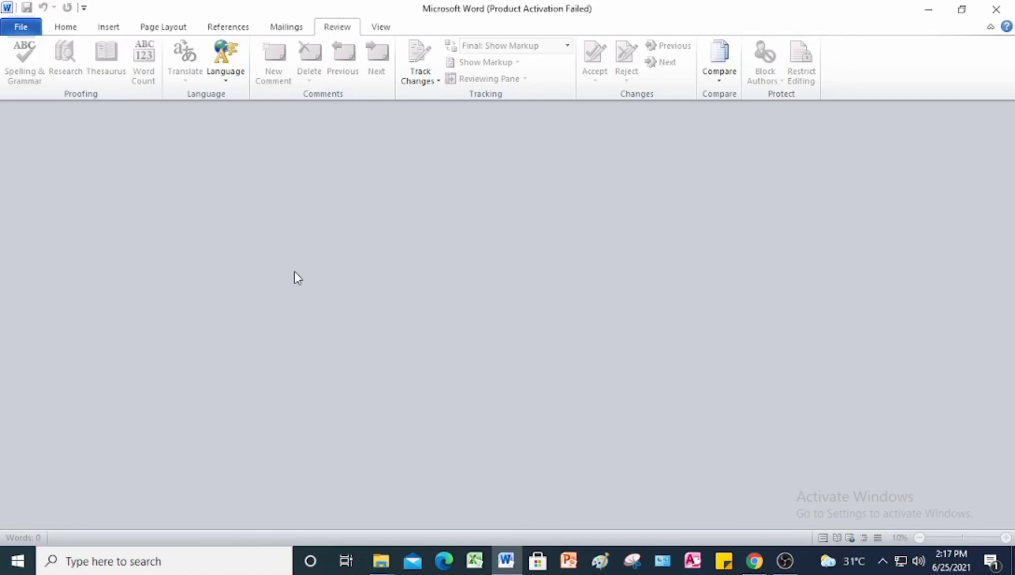
{"action": "left_click", "coordinate": [38, 29]}
{"action": "left_click", "coordinate": [43, 92]}
{"action": "left_click", "coordinate": [74, 37]}
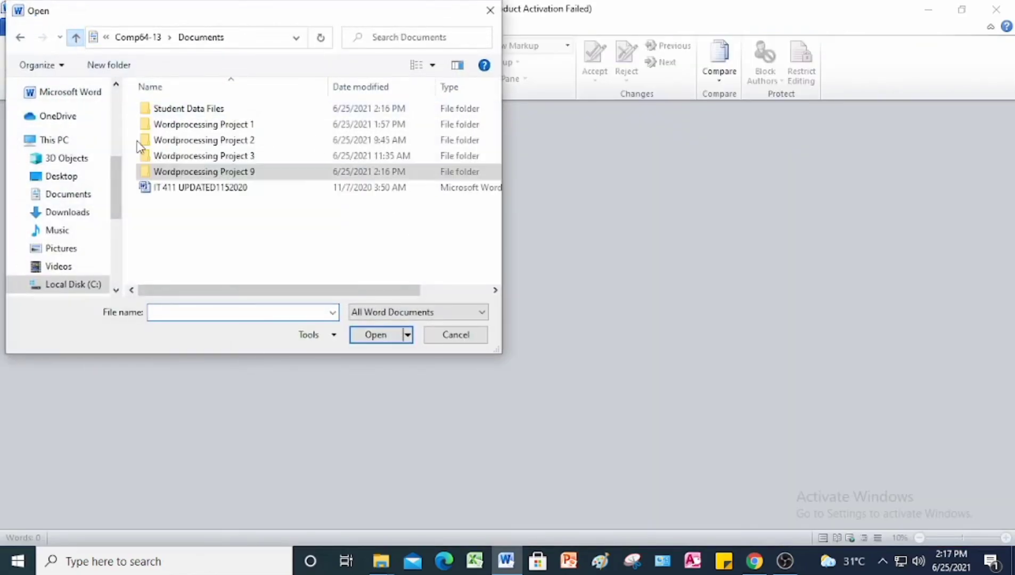
{"action": "double_click", "coordinate": [215, 109]}
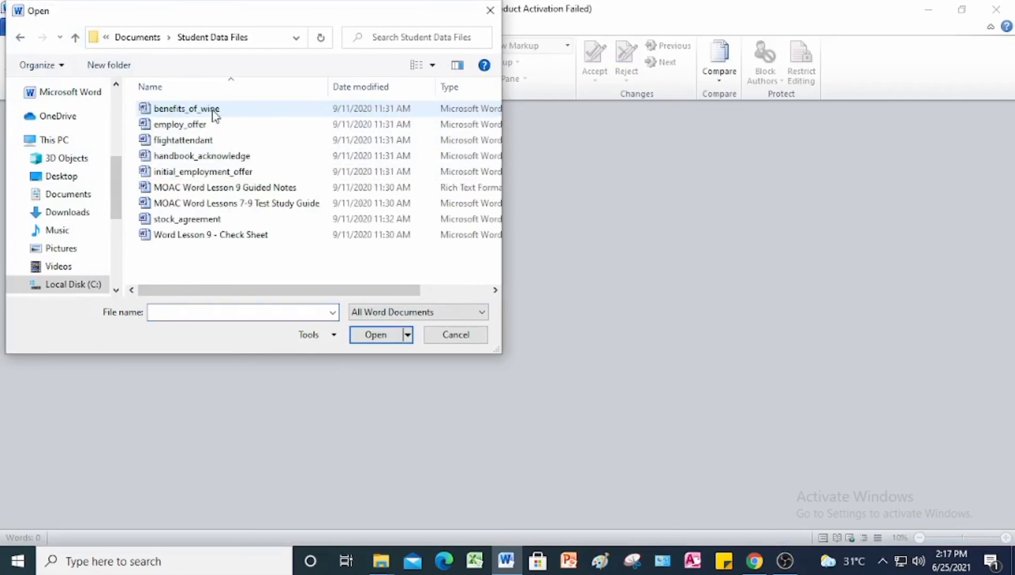
{"action": "left_click", "coordinate": [186, 141]}
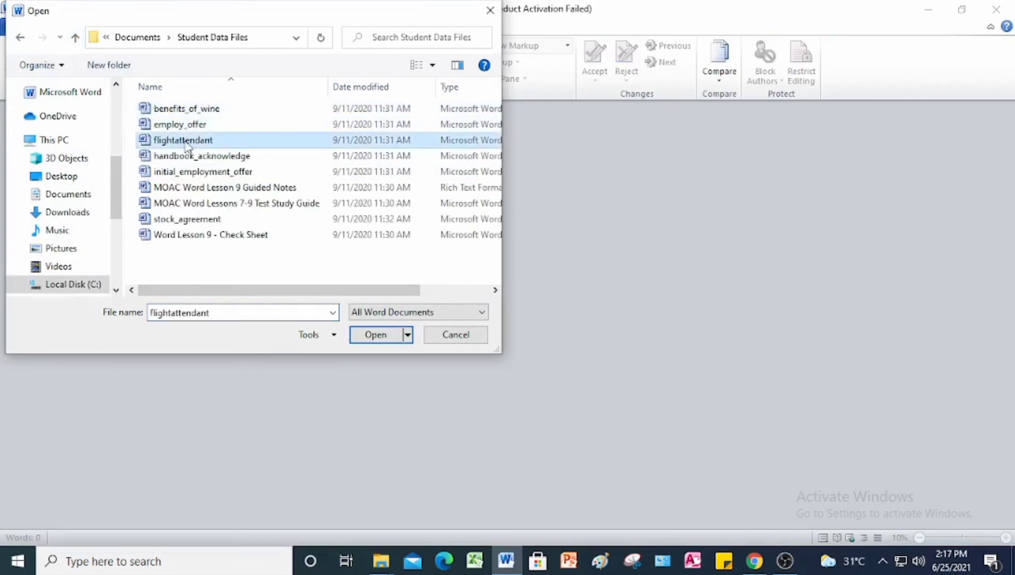
{"action": "left_click", "coordinate": [378, 341]}
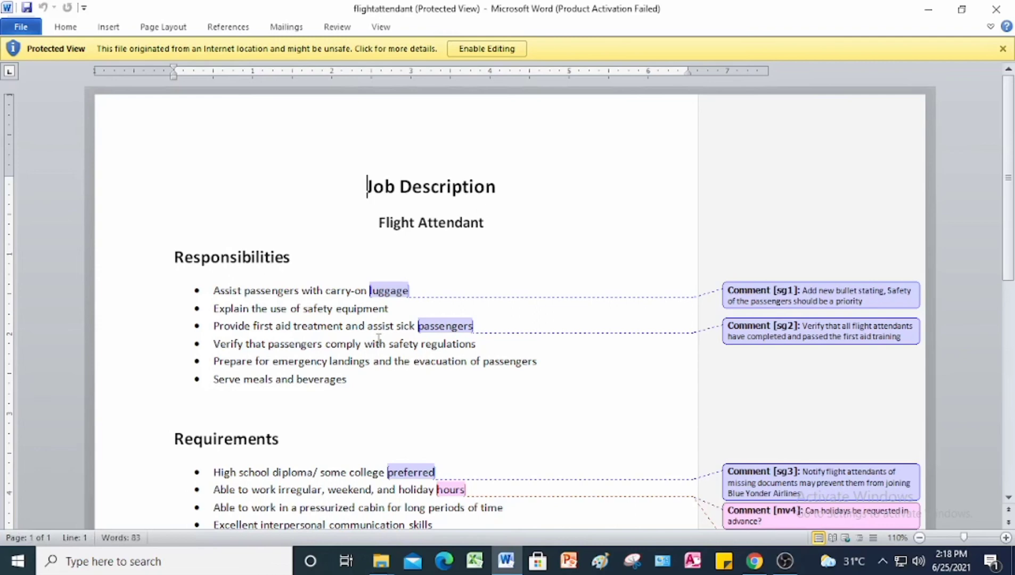
{"action": "left_click", "coordinate": [477, 49]}
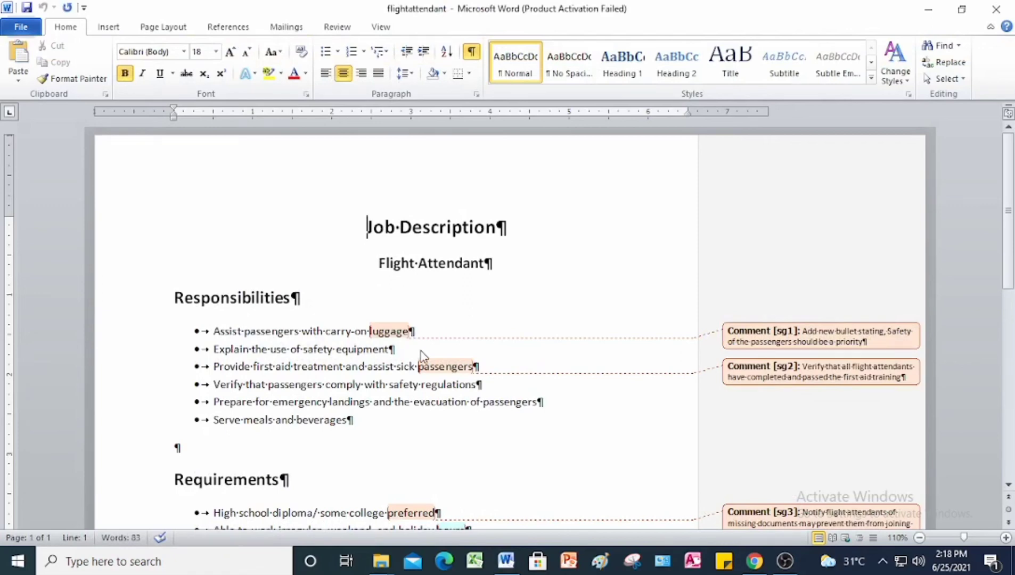
{"action": "left_click", "coordinate": [341, 28]}
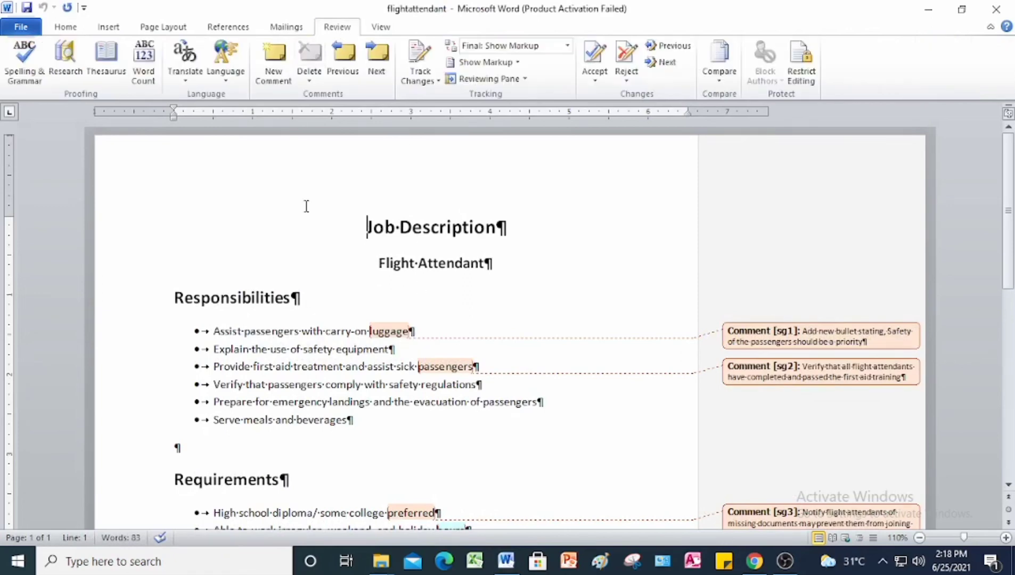
Show all revisions inline in the flightattendant document and display the reviewing pane vertically.
{"action": "left_click", "coordinate": [506, 62]}
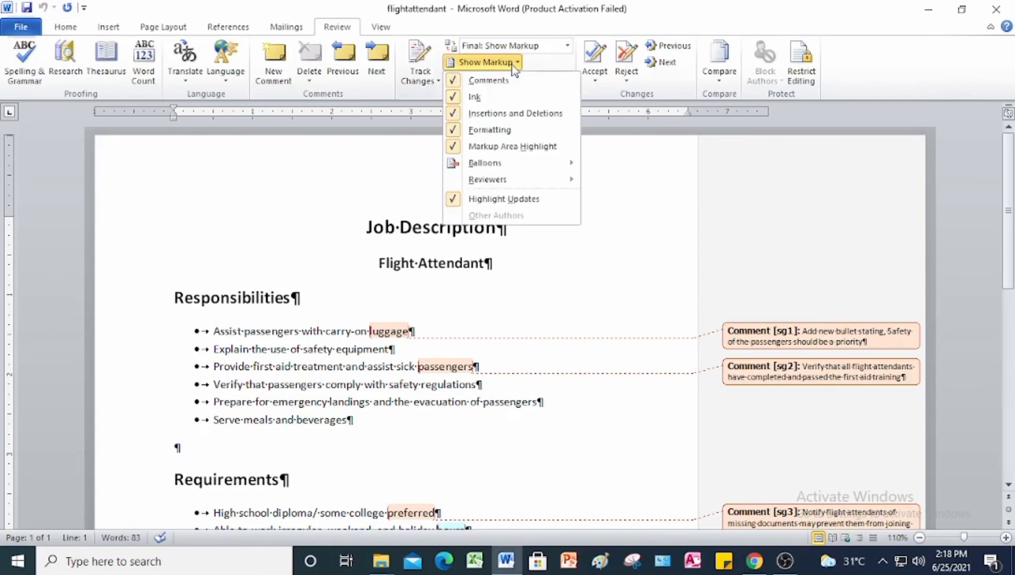
{"action": "mouse_move", "coordinate": [478, 171]}
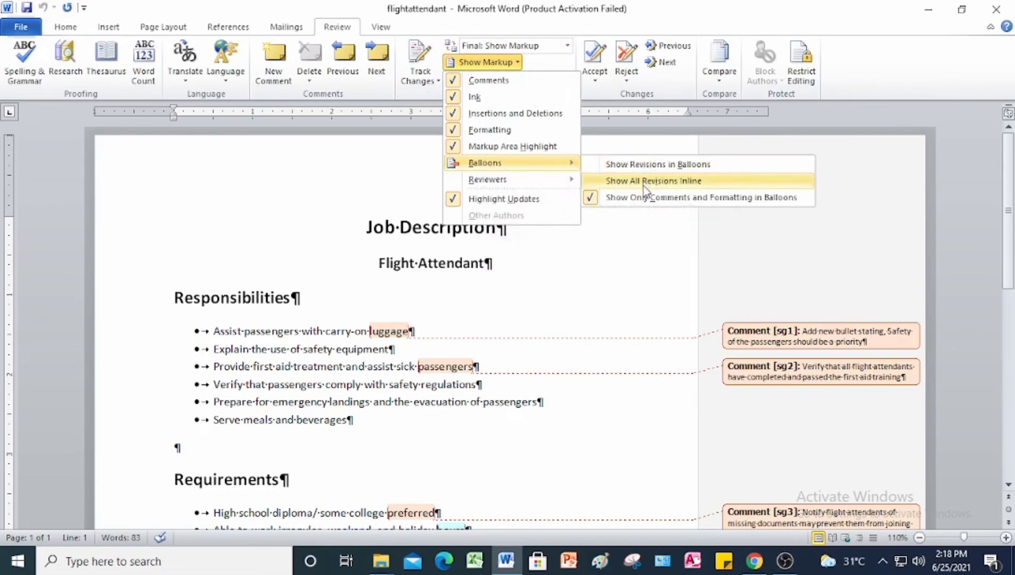
{"action": "left_click", "coordinate": [643, 181]}
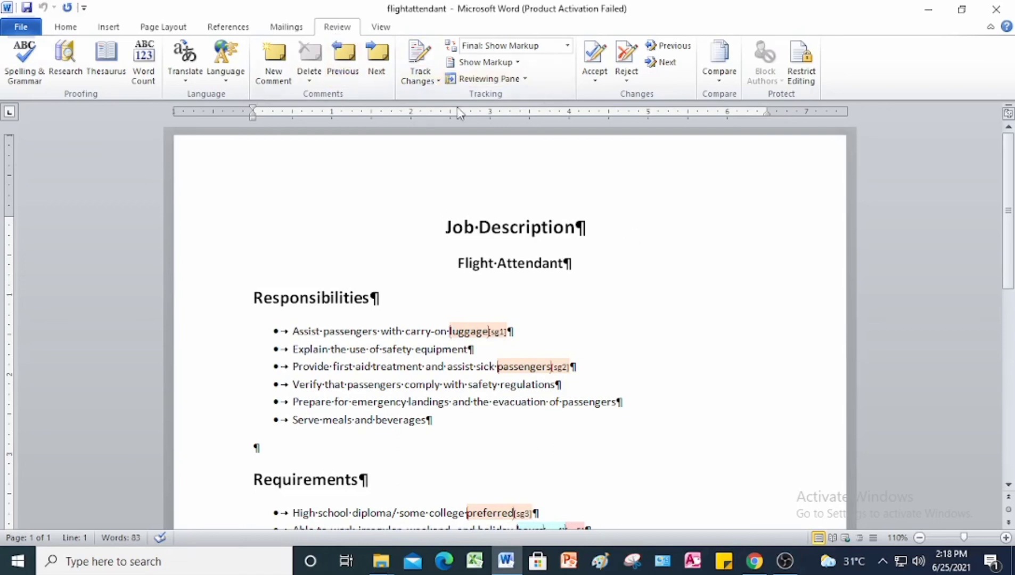
{"action": "left_click", "coordinate": [525, 80]}
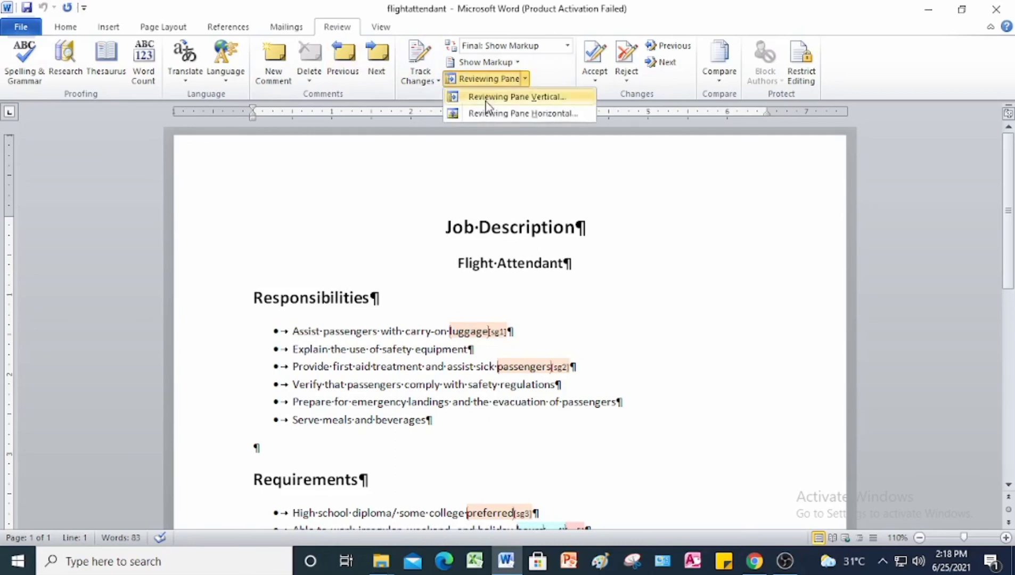
{"action": "left_click", "coordinate": [529, 100]}
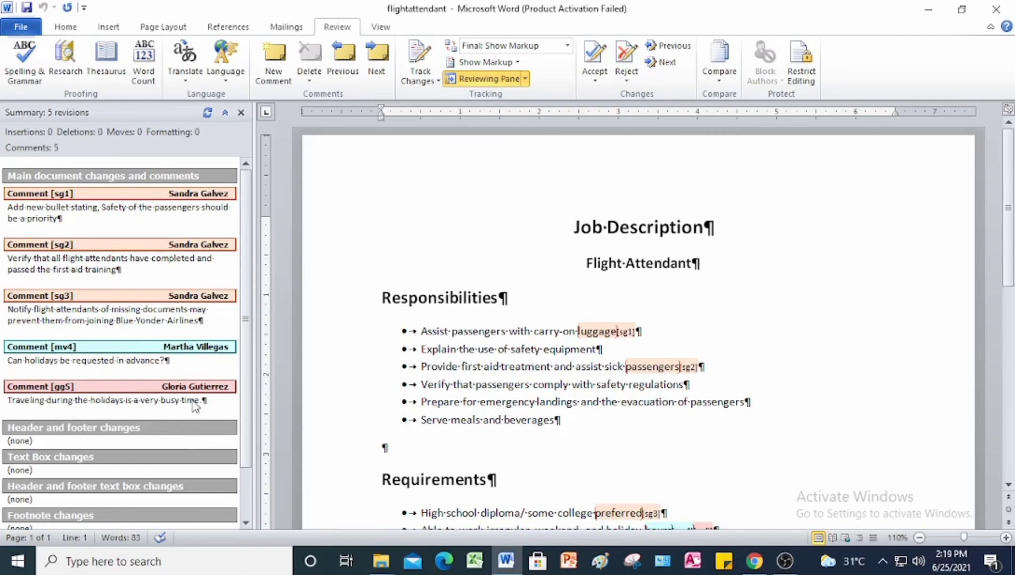
Save the document as flight_attendant_comments in the Wordprocessing Project 9 folder and close it.
{"action": "left_click", "coordinate": [21, 27]}
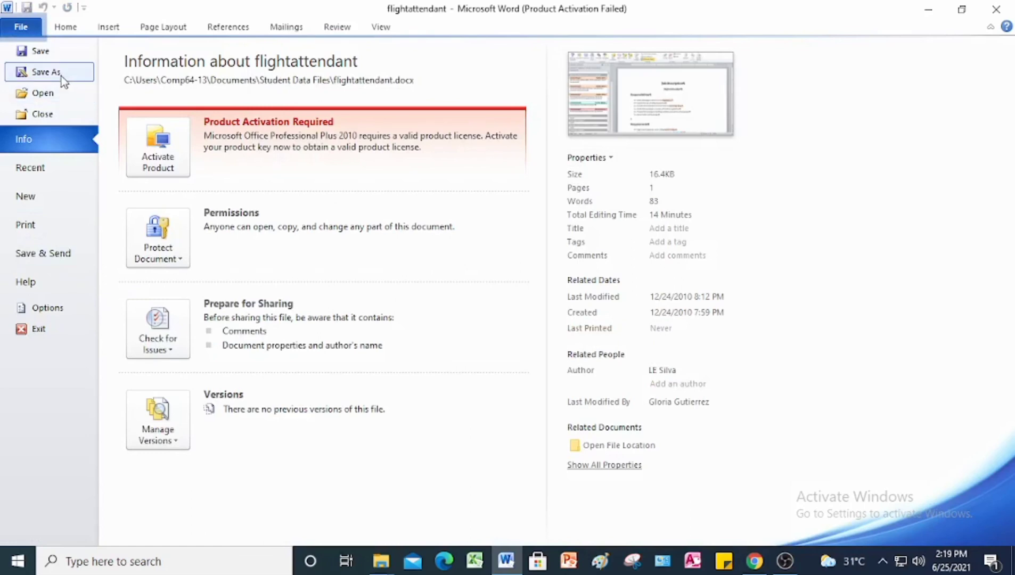
{"action": "left_click", "coordinate": [61, 73]}
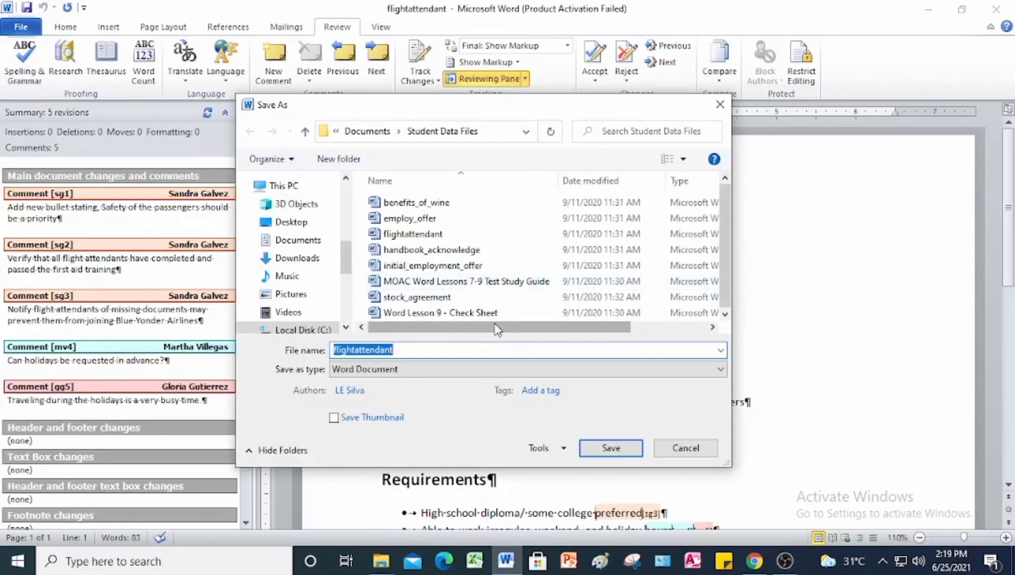
{"action": "left_click", "coordinate": [306, 131]}
{"action": "double_click", "coordinate": [435, 265]}
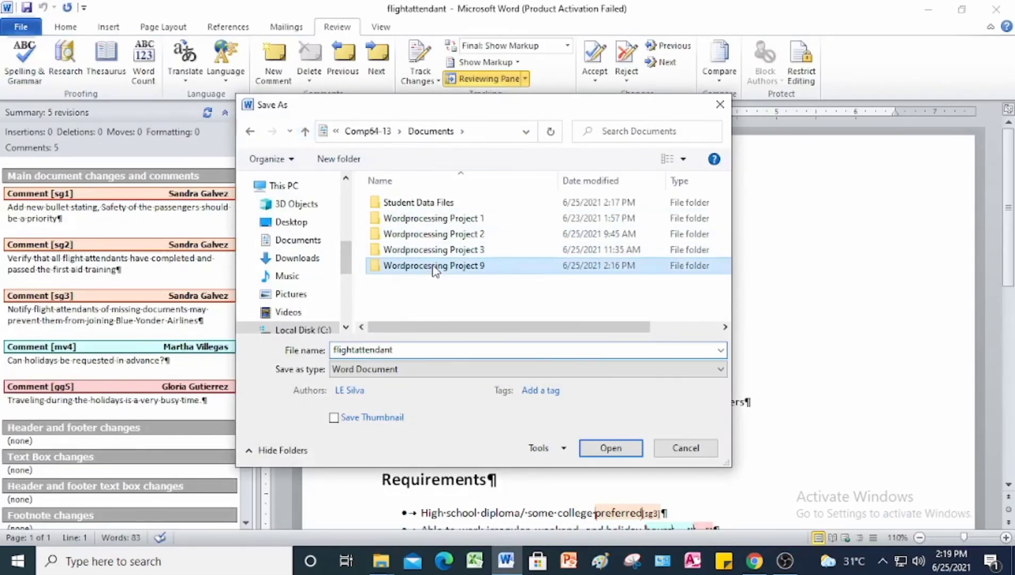
{"action": "double_click", "coordinate": [431, 350]}
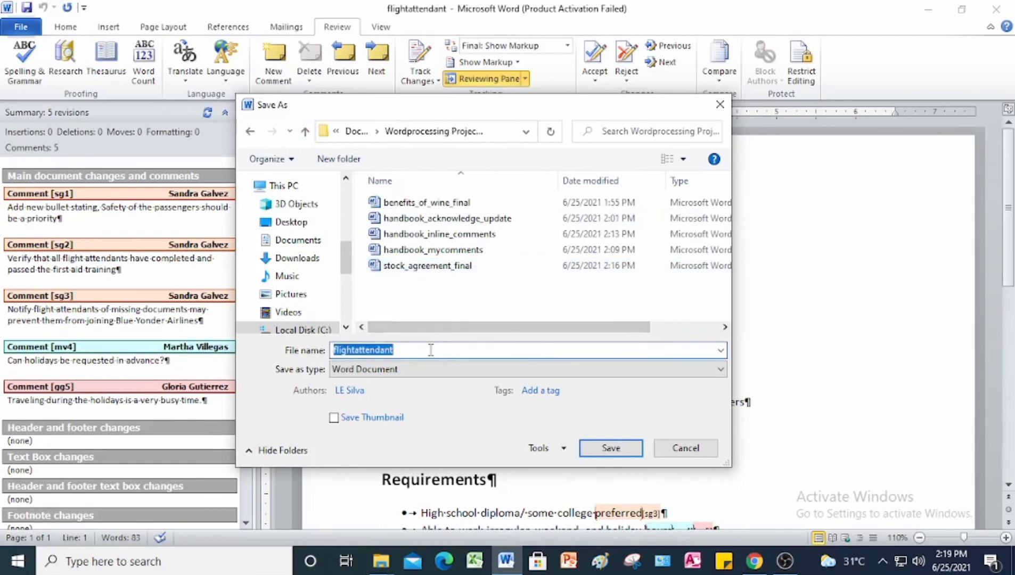
{"action": "left_click", "coordinate": [358, 352]}
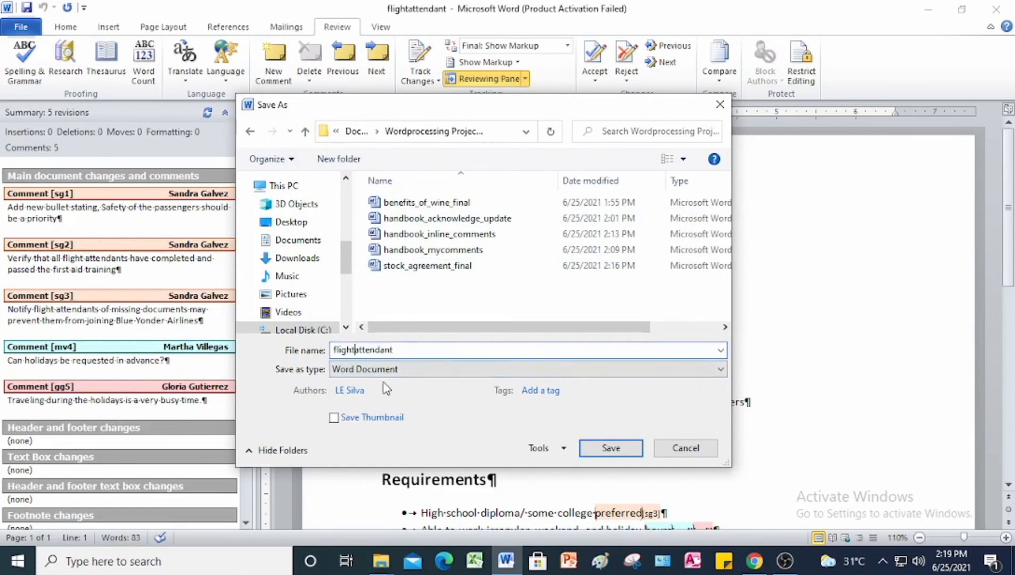
{"action": "type", "text": "_"}
{"action": "left_click", "coordinate": [405, 349]}
{"action": "type", "text": "_comments"}
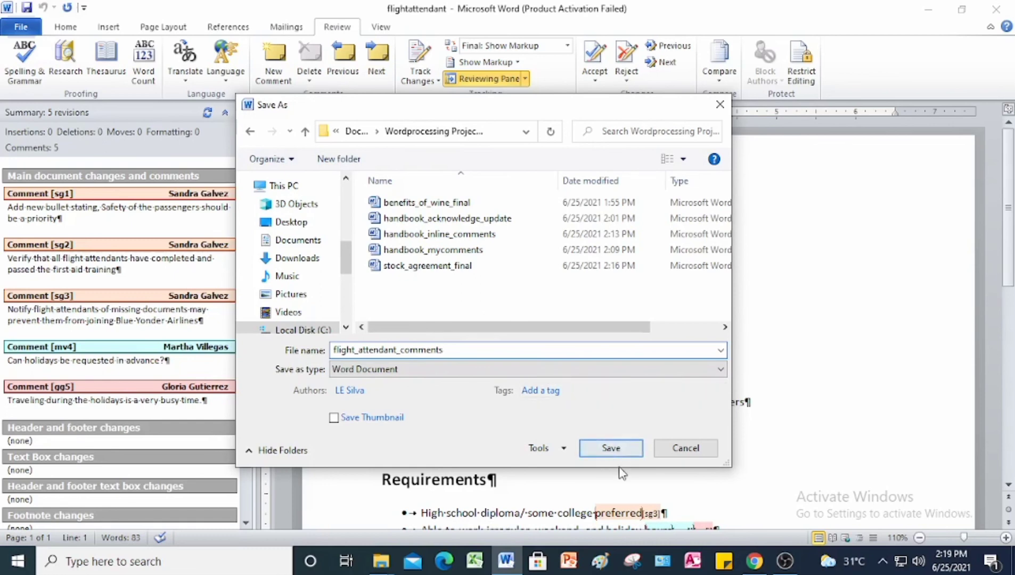
{"action": "left_click", "coordinate": [618, 449]}
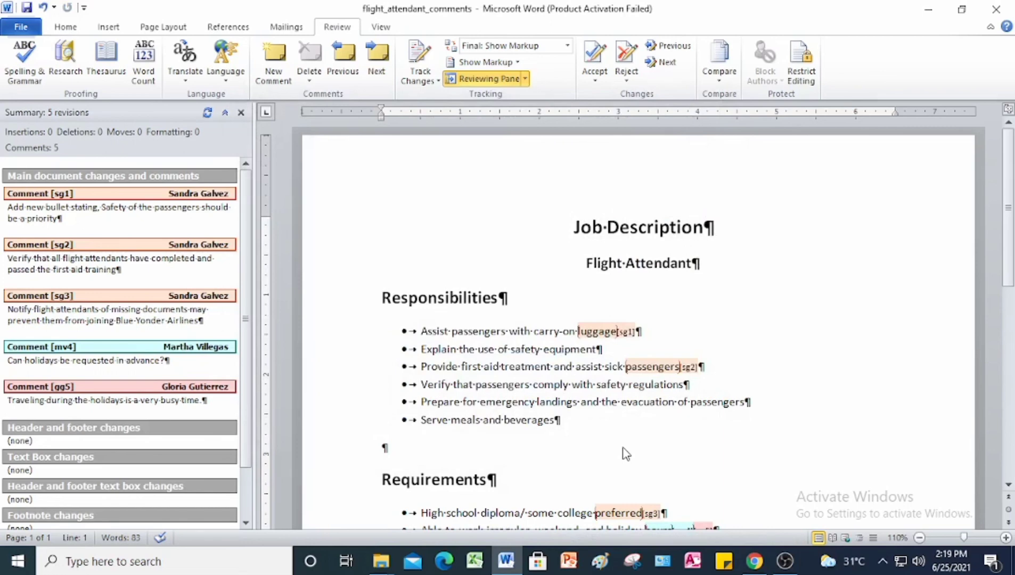
{"action": "left_click", "coordinate": [23, 28]}
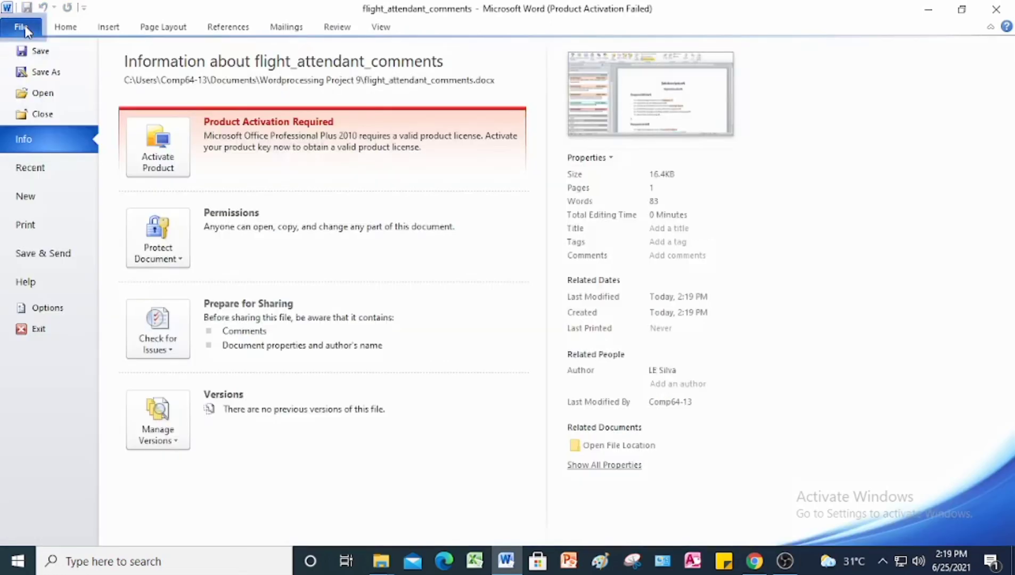
{"action": "left_click", "coordinate": [39, 113]}
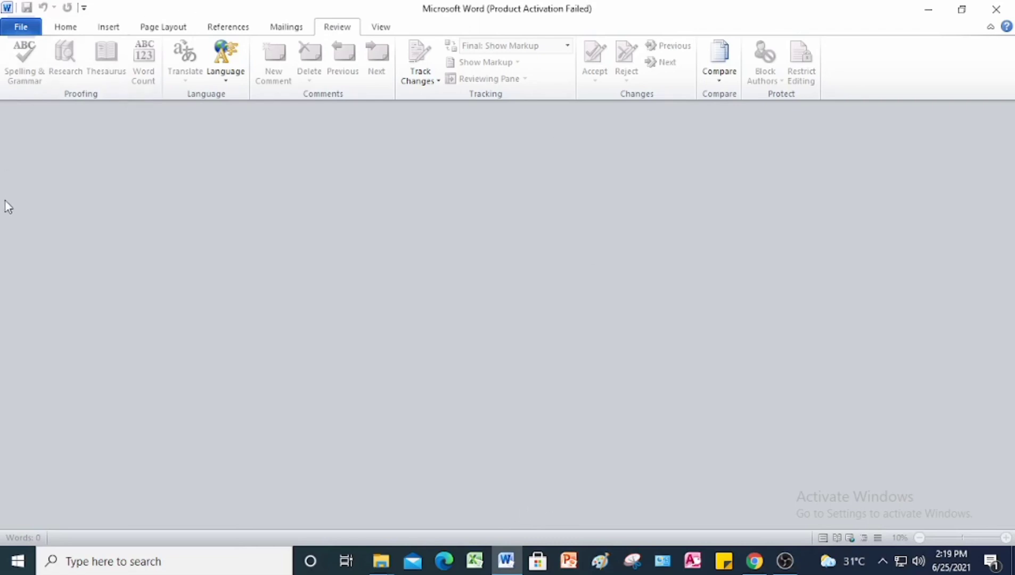
Switch to the #Project 9.pdf instructions in Chrome and look back over the projects from 9-6 to 9-1.
{"action": "key", "text": "alt+Tab"}
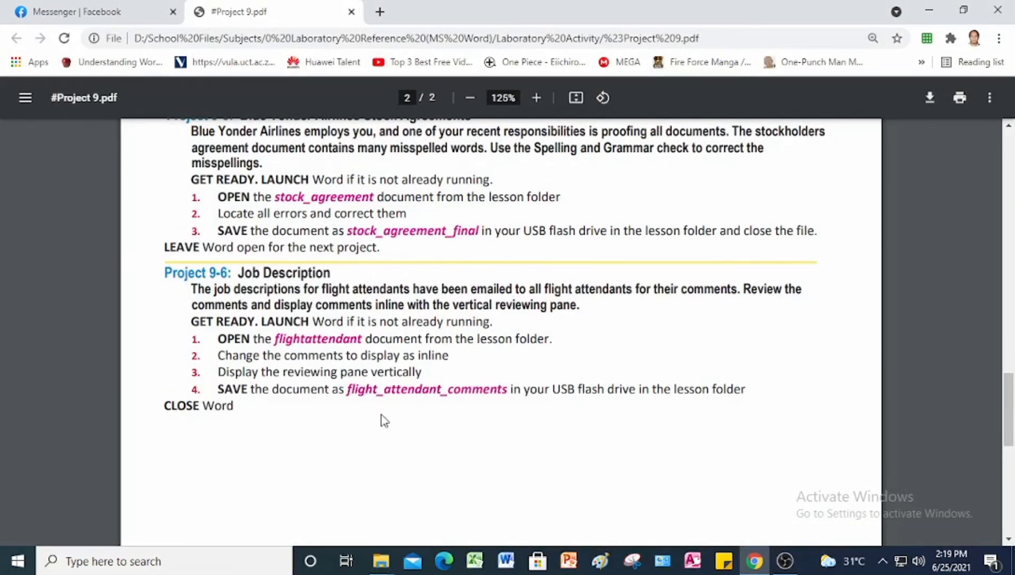
{"action": "scroll", "coordinate": [383, 421], "scroll_direction": "up", "scroll_amount": 7}
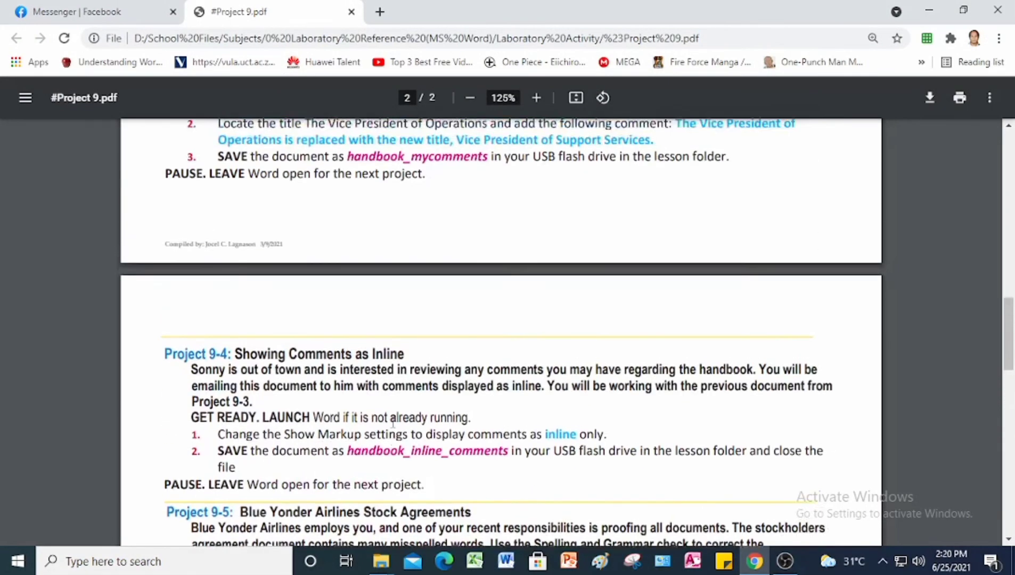
{"action": "scroll", "coordinate": [392, 423], "scroll_direction": "up", "scroll_amount": 15}
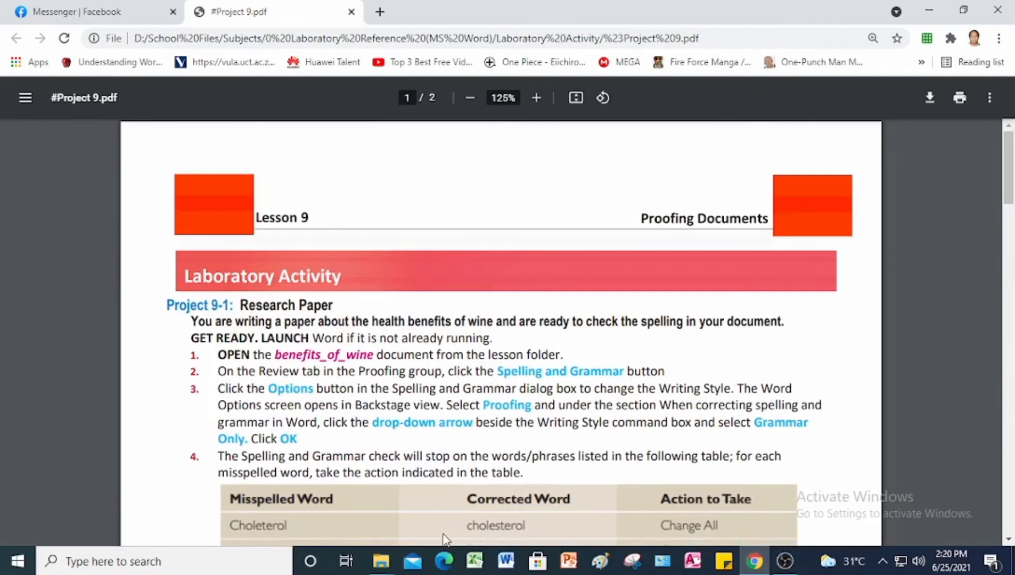
Switch to File Explorer, check the saved files in the Wordprocessing Project 9 folder under Documents, and return to Chrome.
{"action": "mouse_move", "coordinate": [382, 571]}
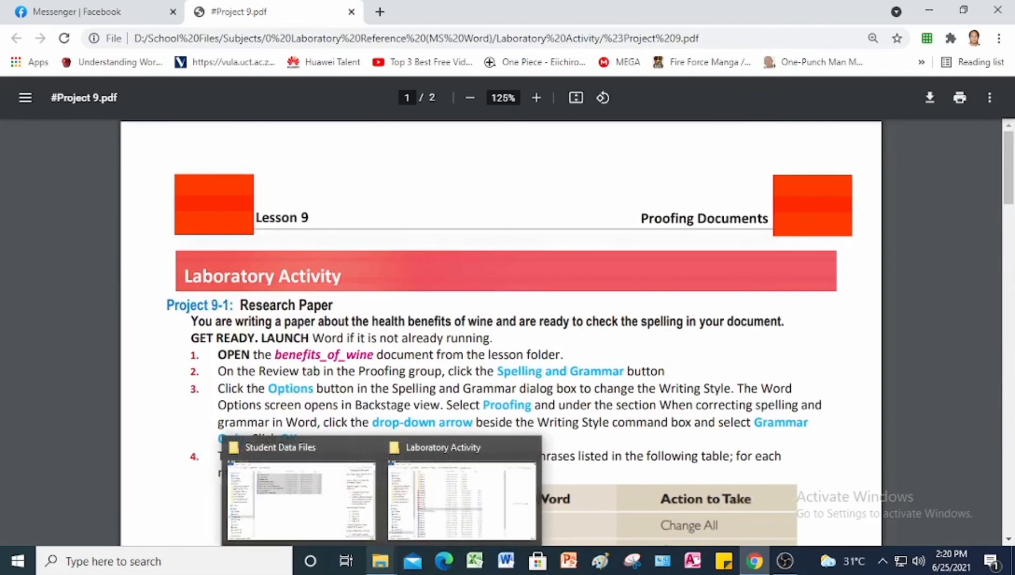
{"action": "left_click", "coordinate": [291, 523]}
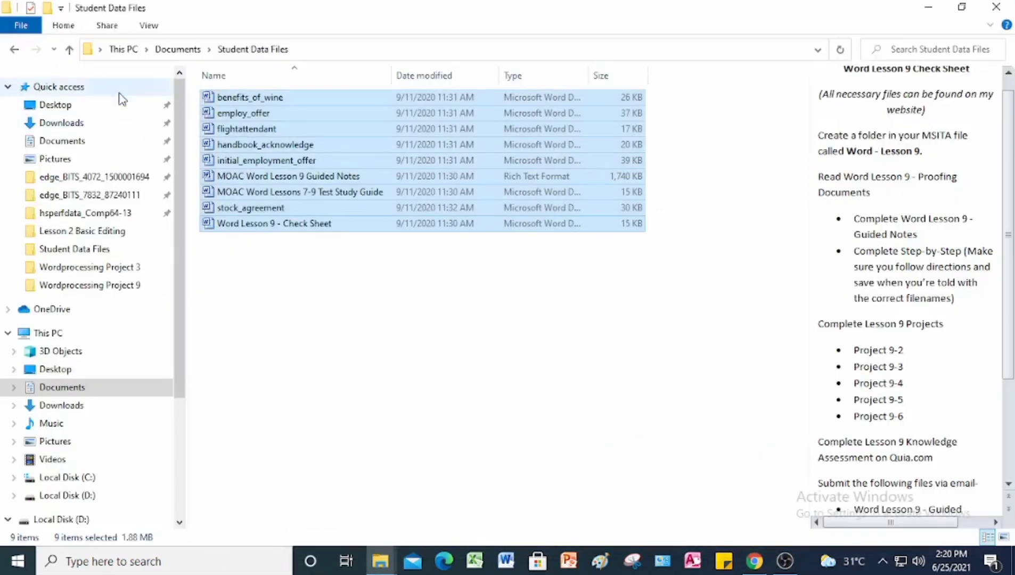
{"action": "left_click", "coordinate": [70, 50]}
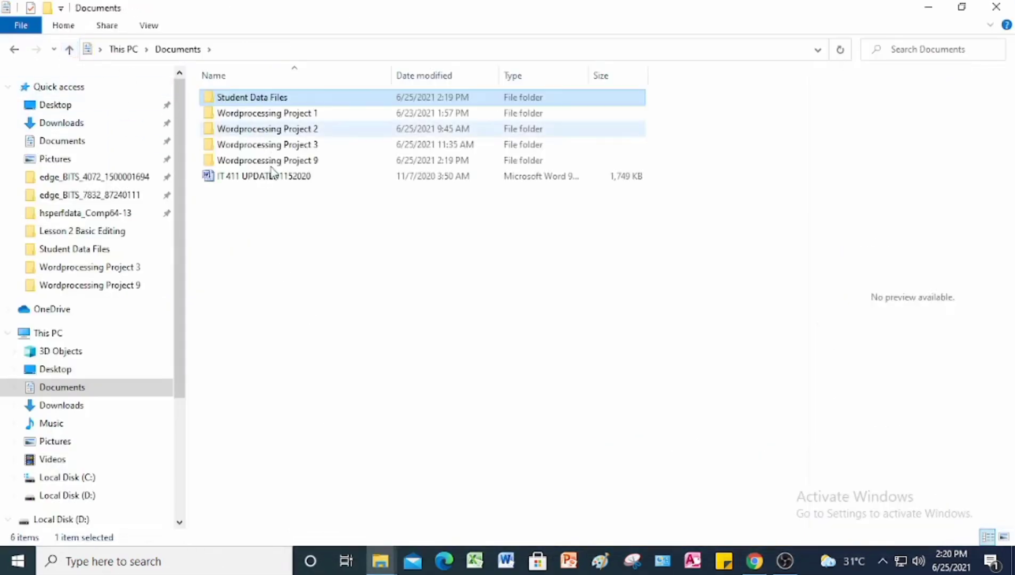
{"action": "double_click", "coordinate": [272, 162]}
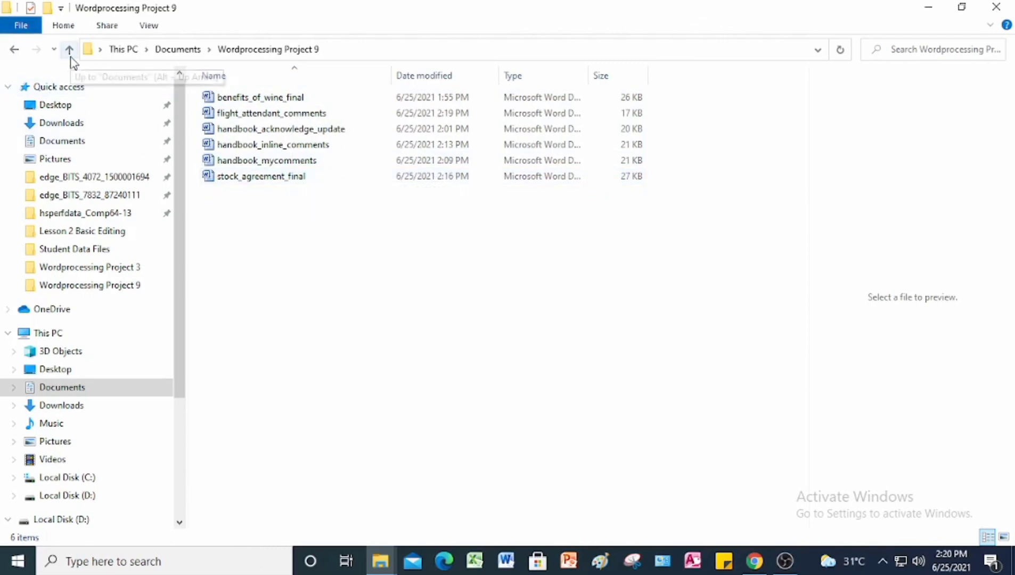
{"action": "left_click", "coordinate": [754, 565]}
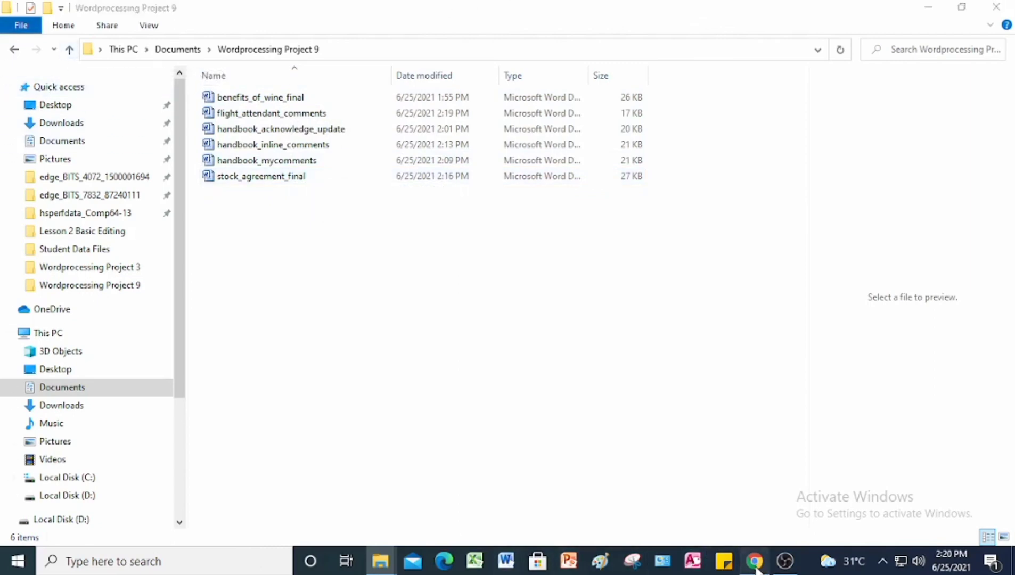